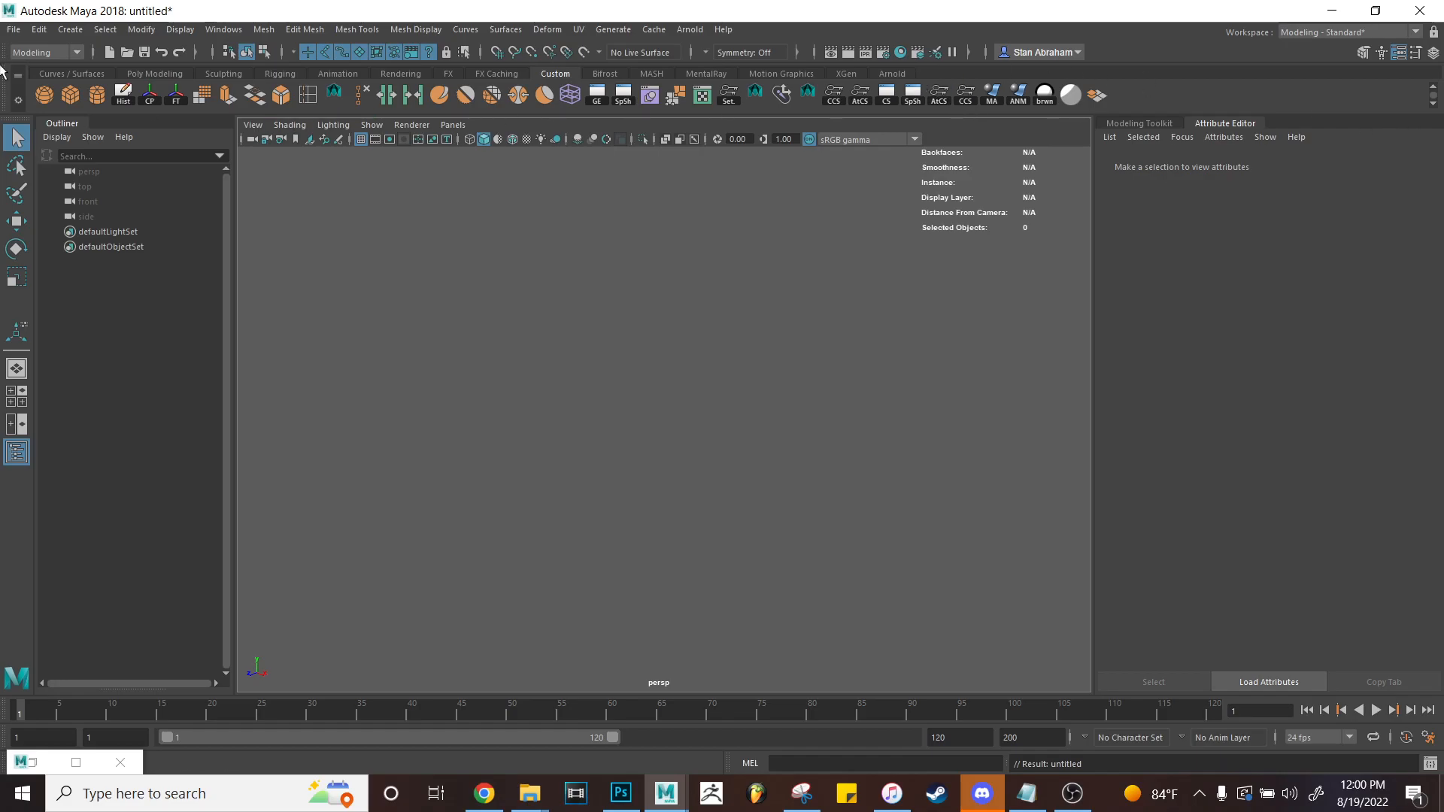
Create a new shelf named Demo_Custom, replacing the rejected 'Demo Custom' name with an underscore.
{"action": "left_click", "coordinate": [21, 100]}
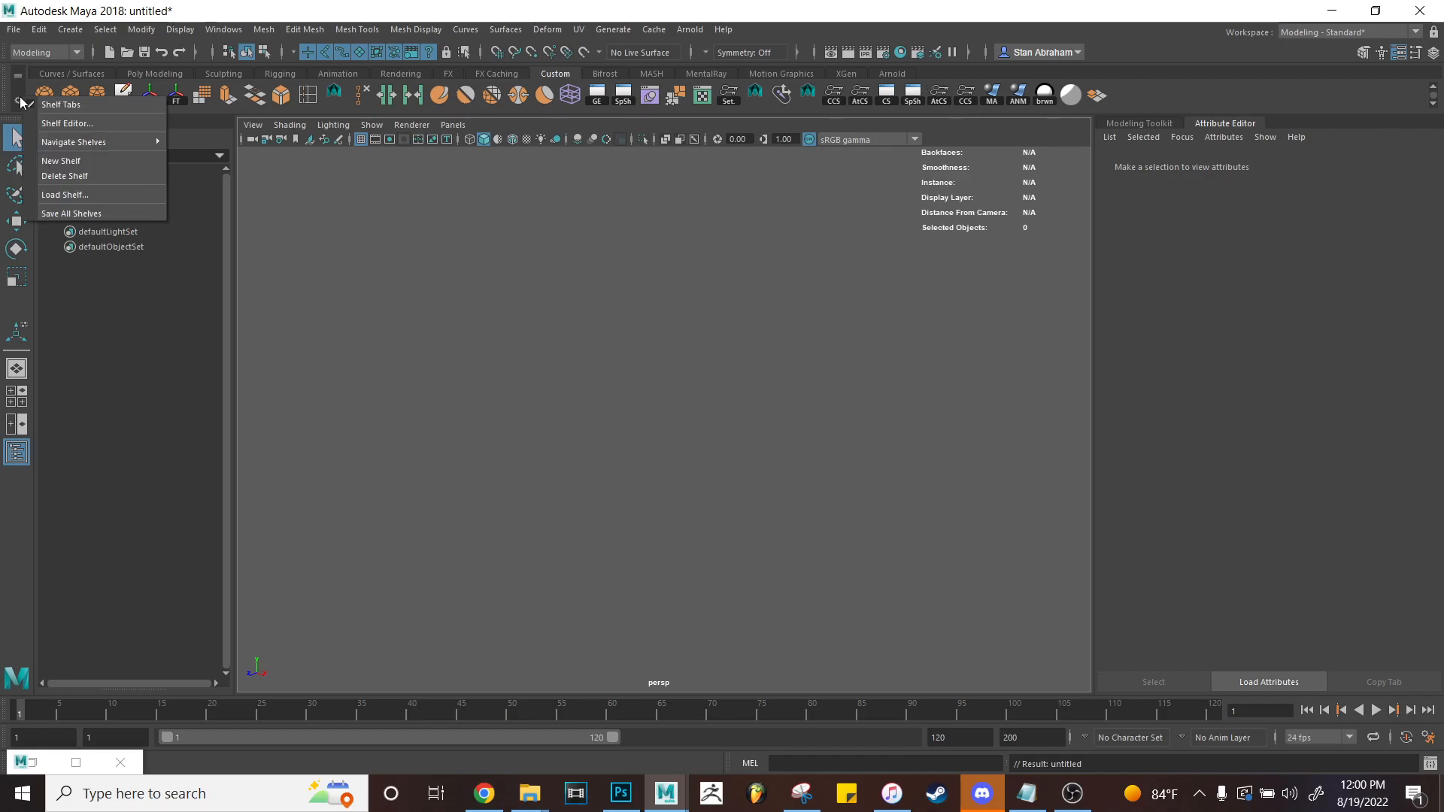
{"action": "left_click", "coordinate": [60, 160]}
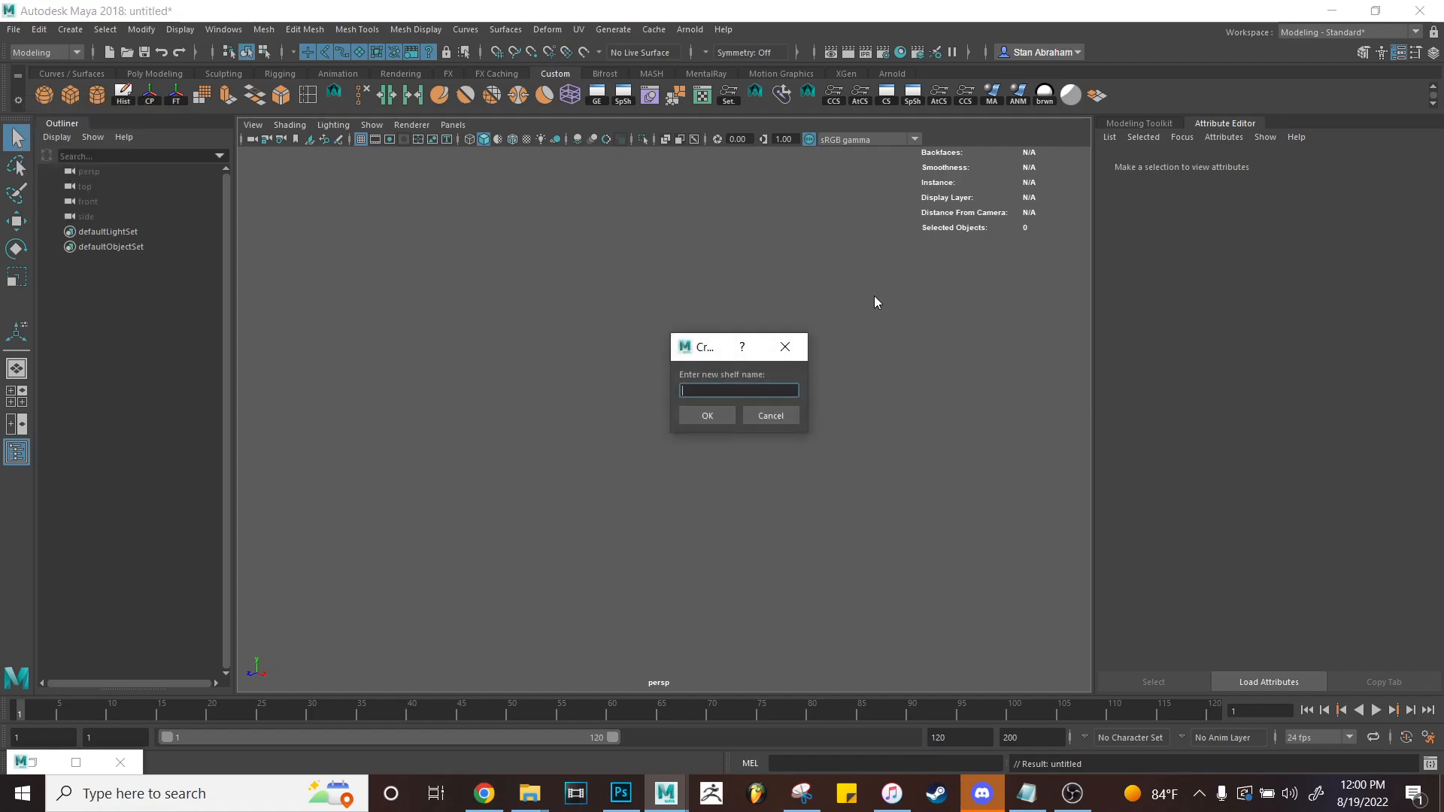
{"action": "type", "text": "Demo Custom"}
{"action": "key", "text": "Return"}
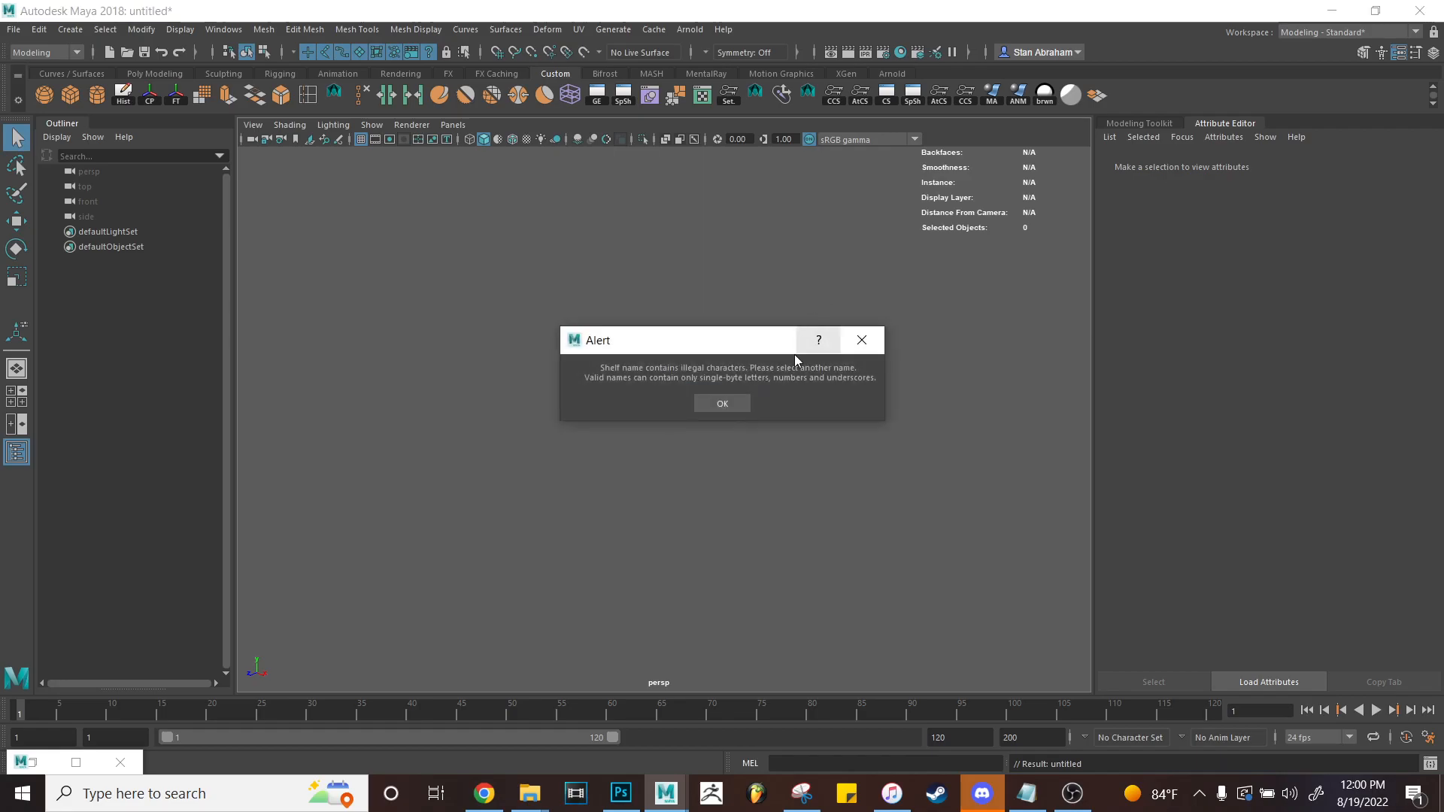
{"action": "left_click", "coordinate": [740, 403]}
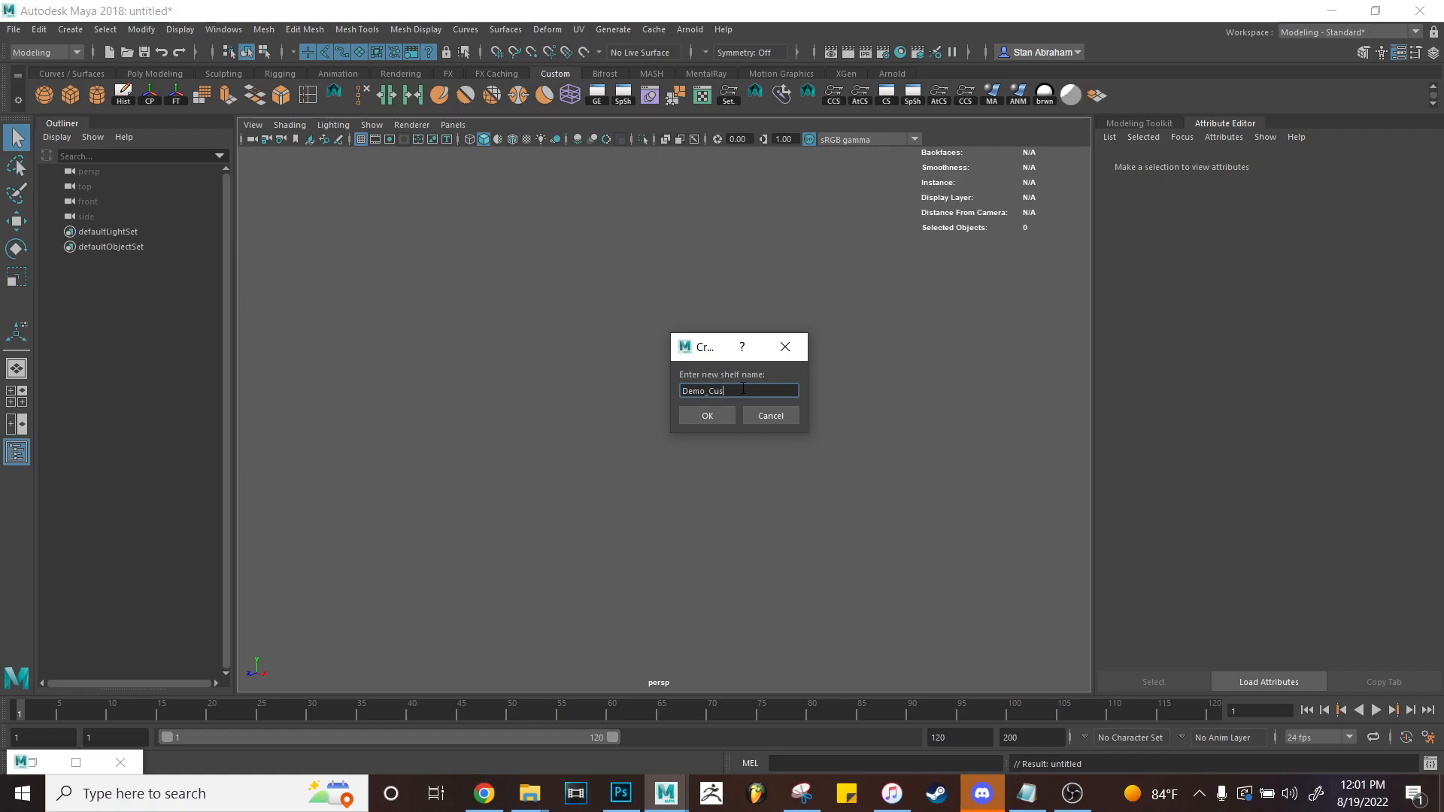
{"action": "left_click", "coordinate": [705, 417]}
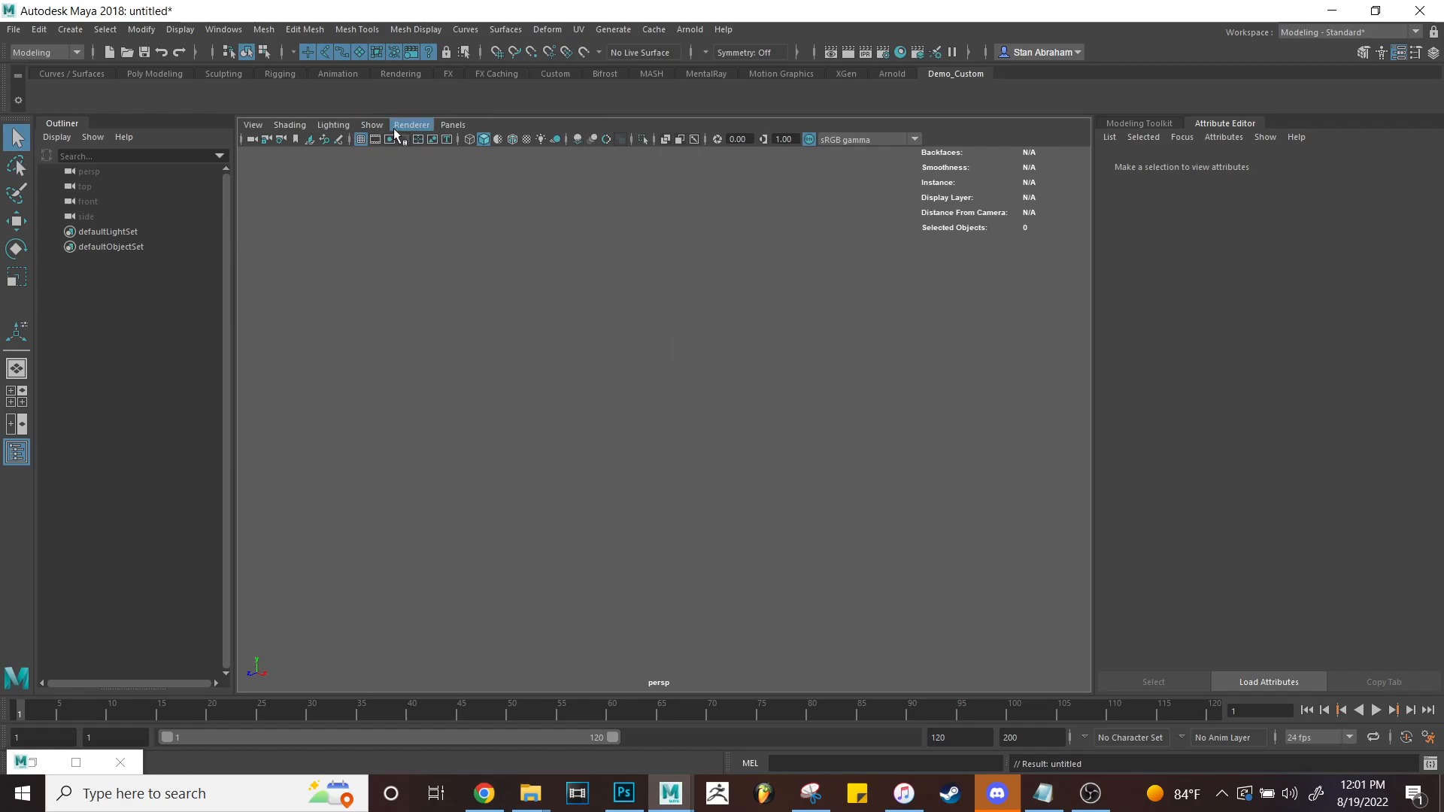
Add three polygon primitive buttons to the Demo_Custom shelf from the mesh menus.
{"action": "left_click", "coordinate": [304, 29]}
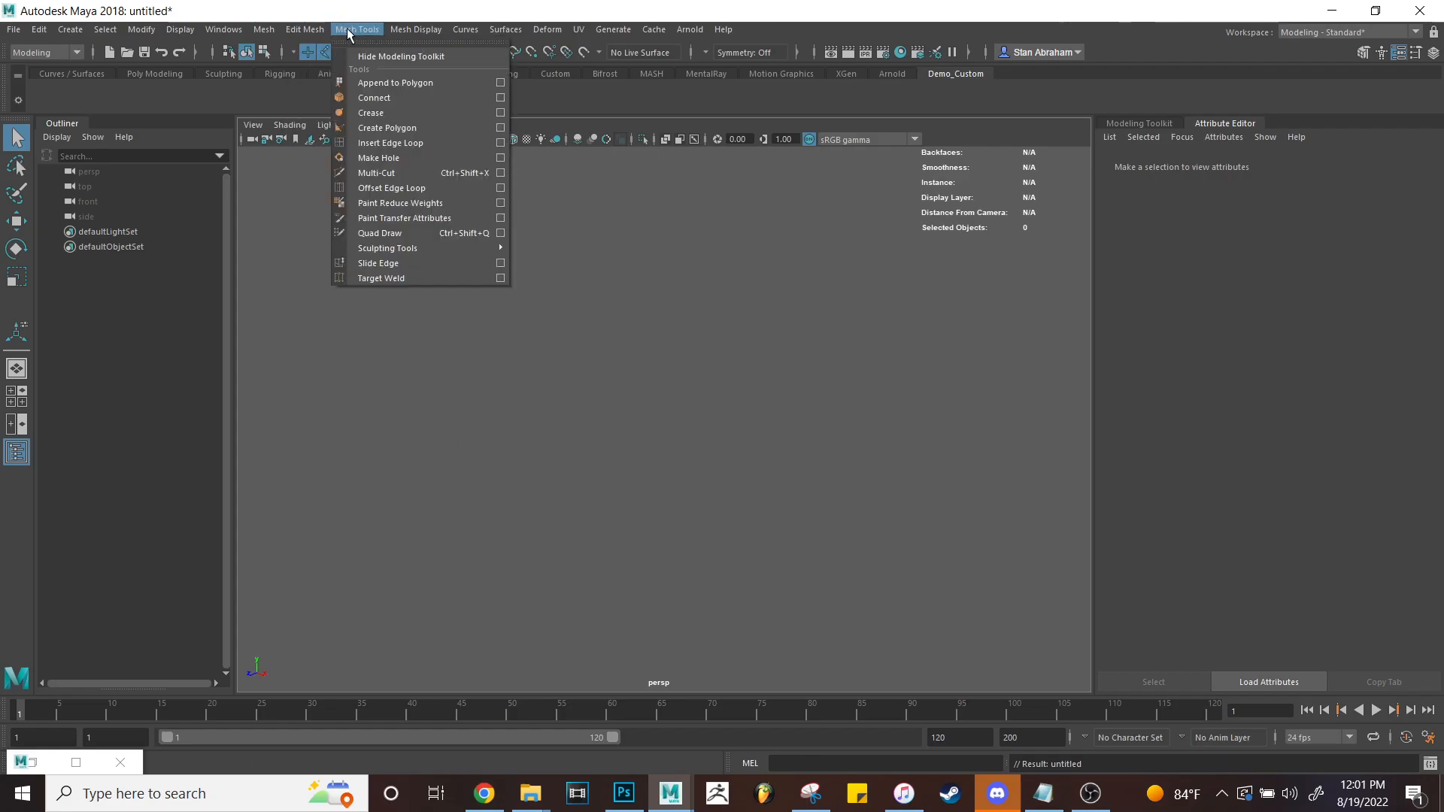
{"action": "mouse_move", "coordinate": [316, 34]}
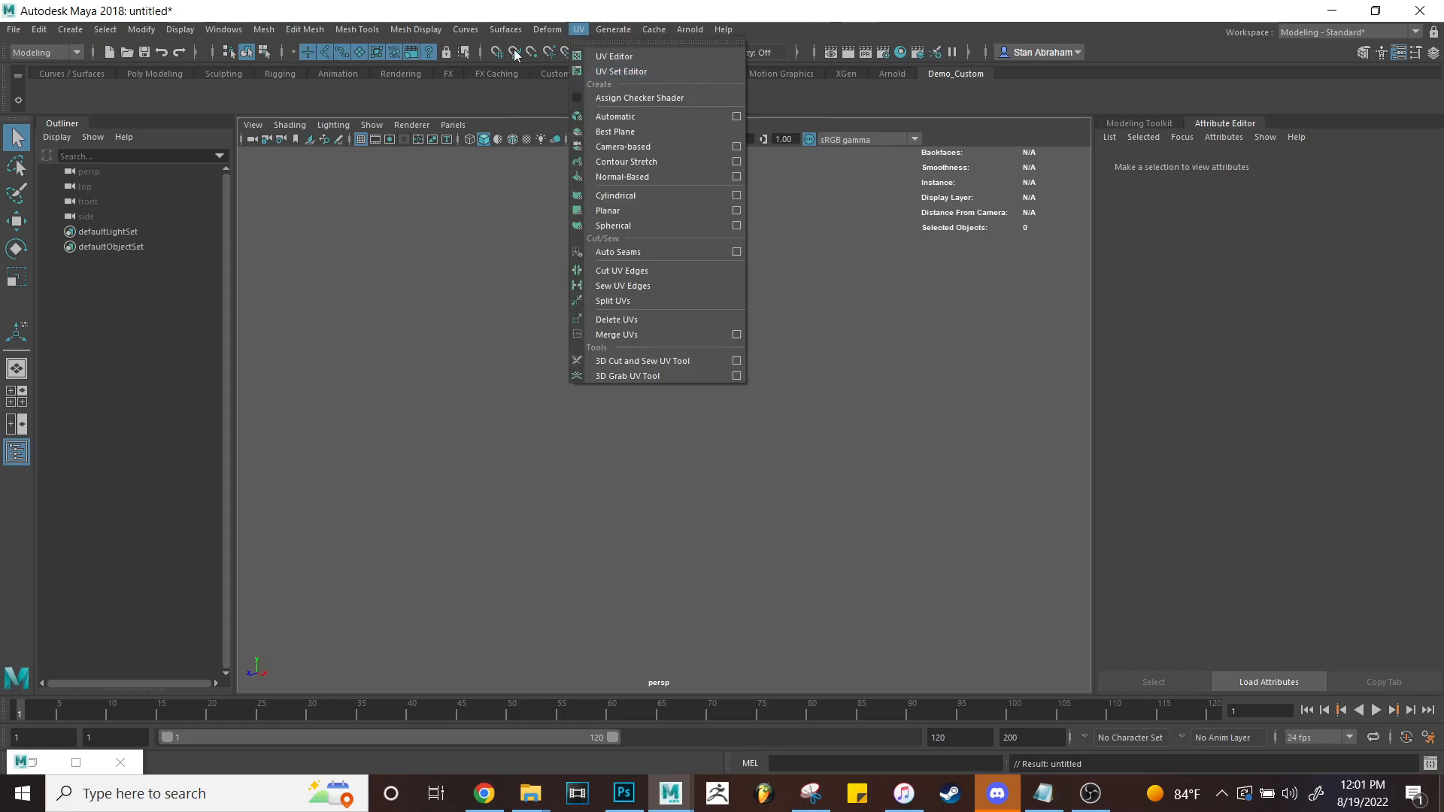
{"action": "mouse_move", "coordinate": [206, 33]}
{"action": "mouse_move", "coordinate": [237, 79]}
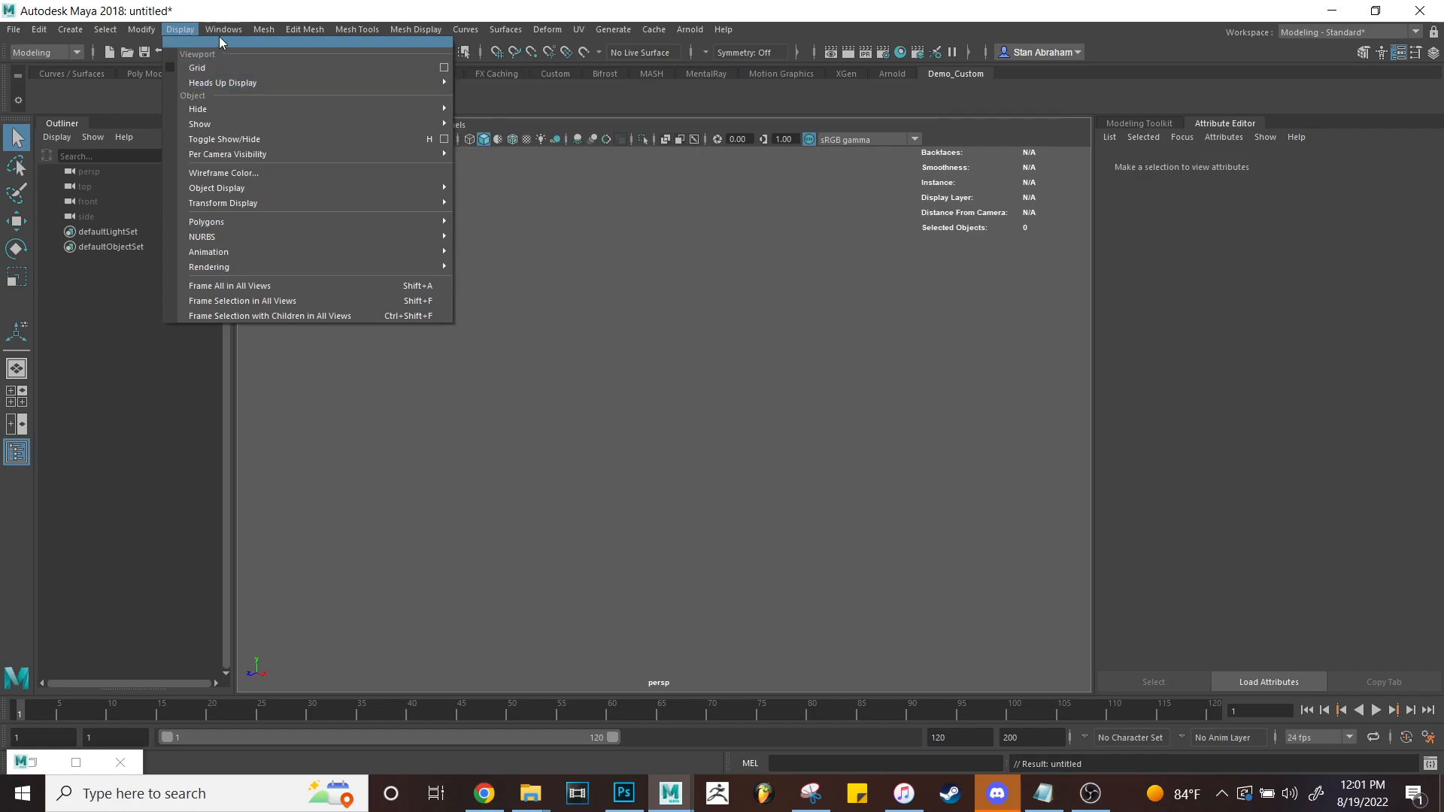
{"action": "mouse_move", "coordinate": [68, 31]}
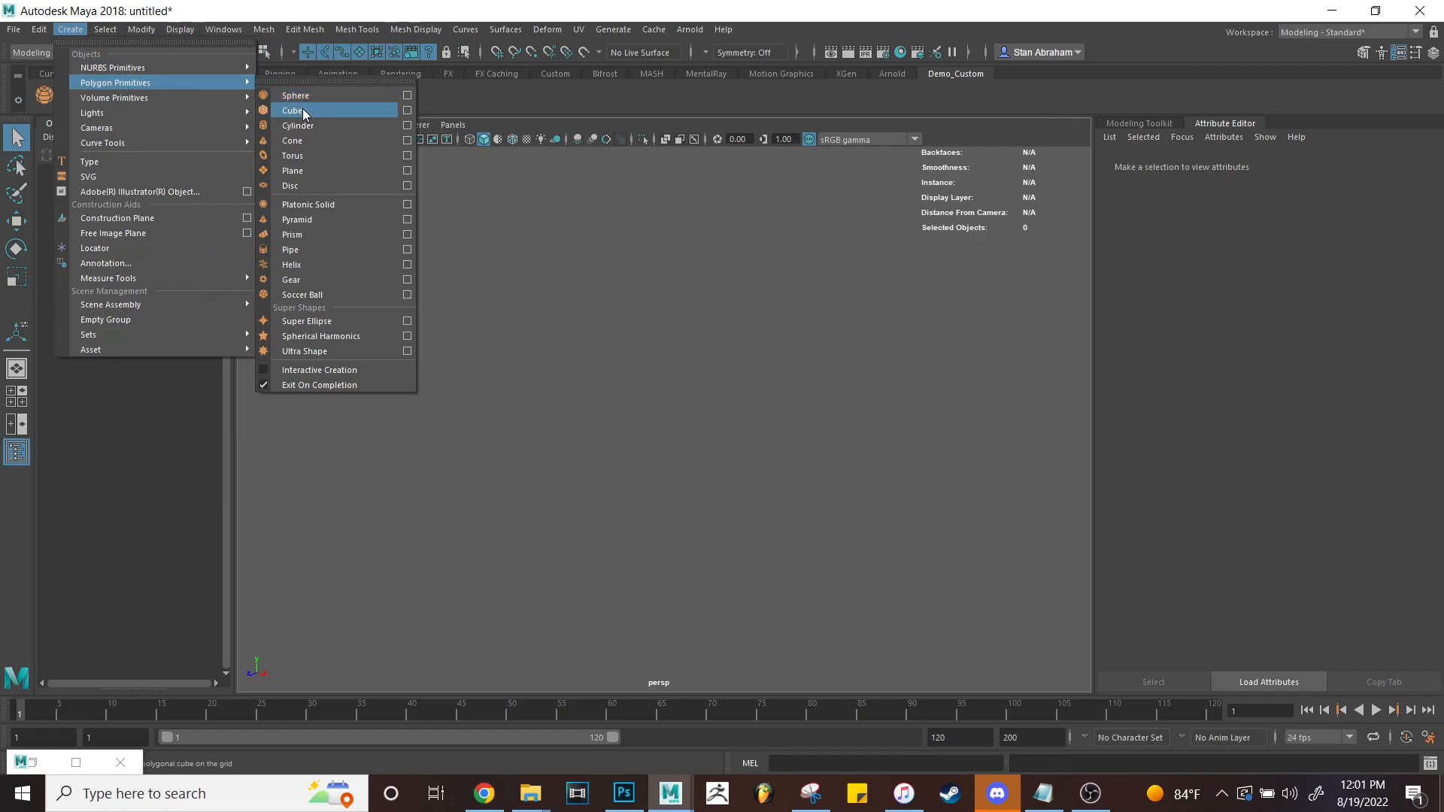
{"action": "left_click", "coordinate": [532, 254]}
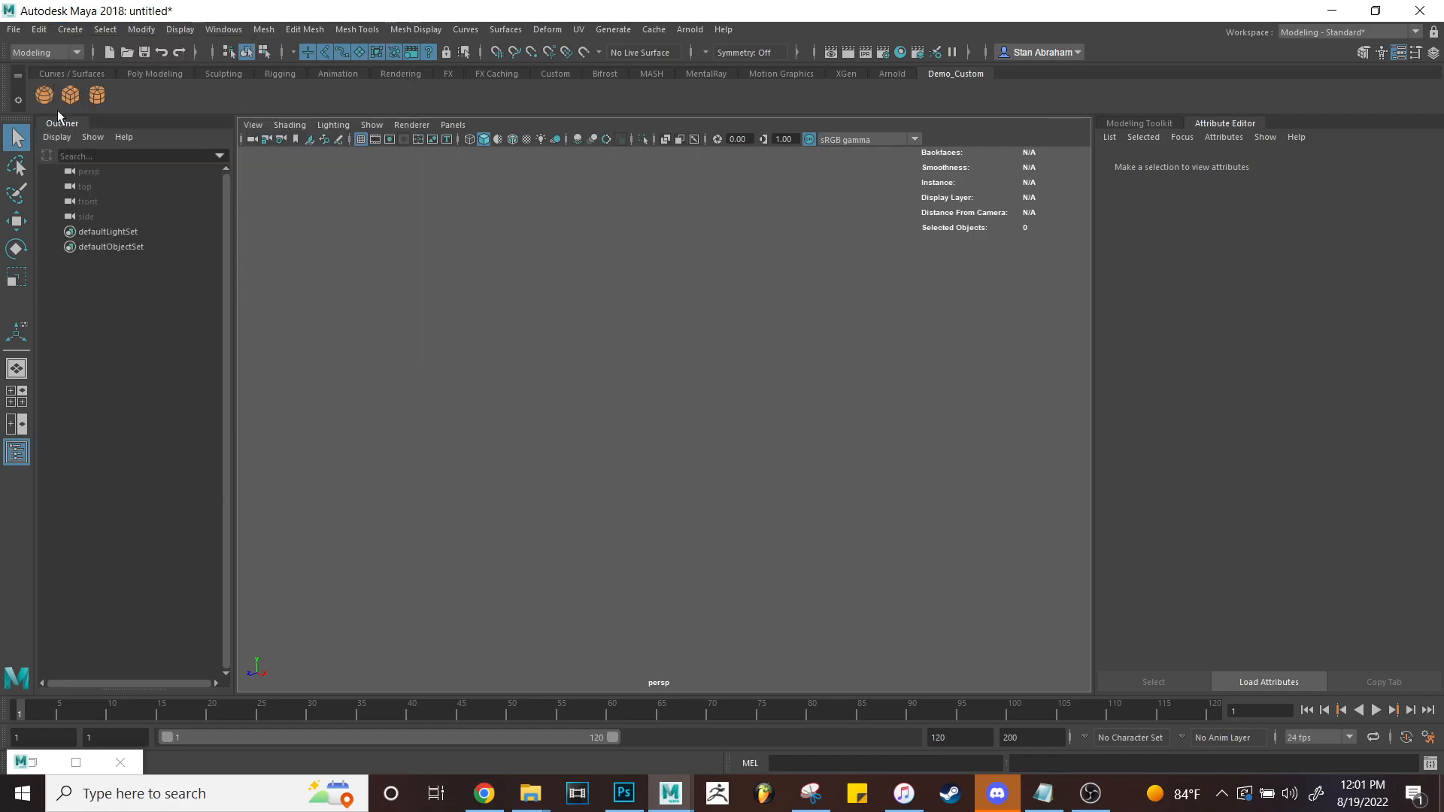
{"action": "left_click", "coordinate": [49, 96]}
{"action": "key", "text": "w"}
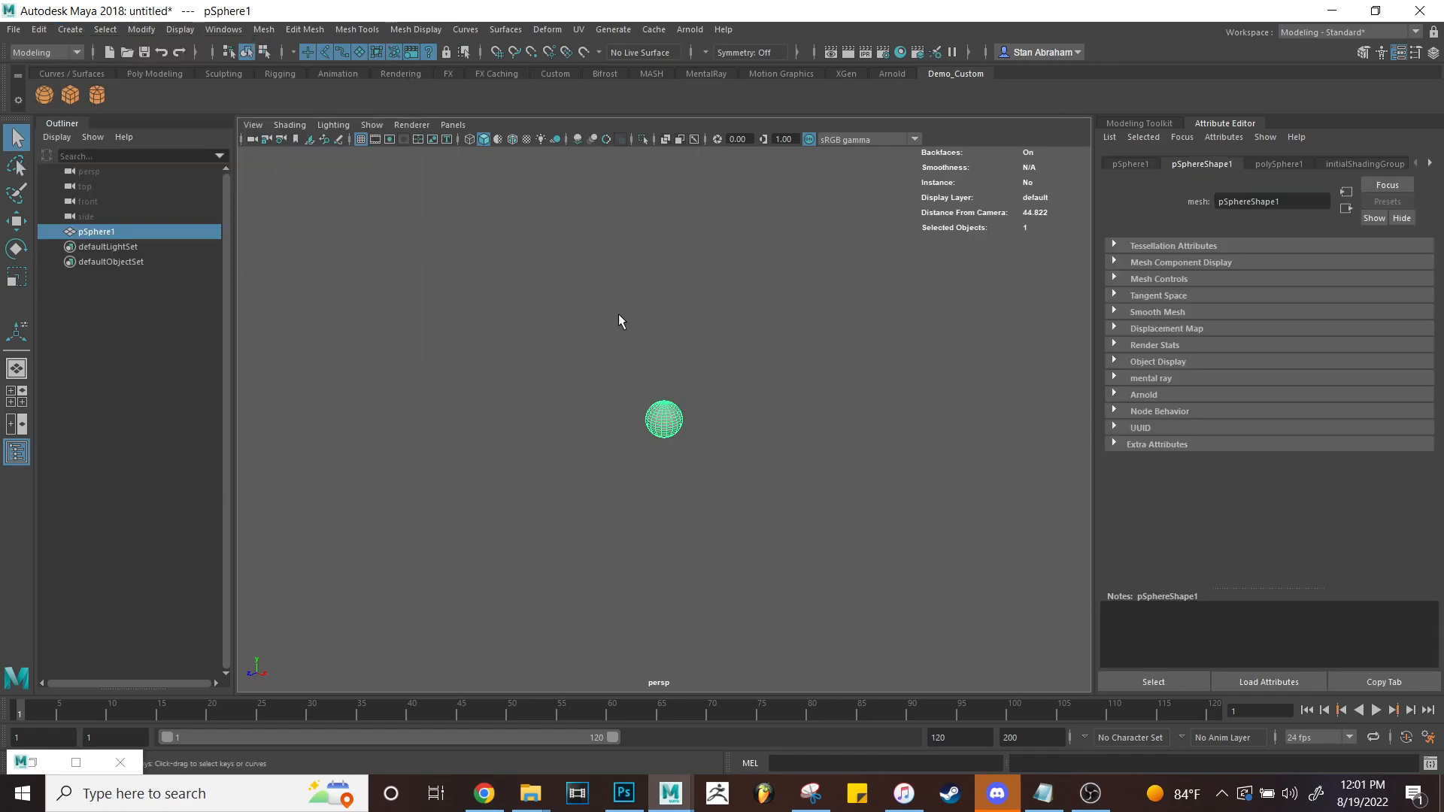
{"action": "key", "text": "Delete"}
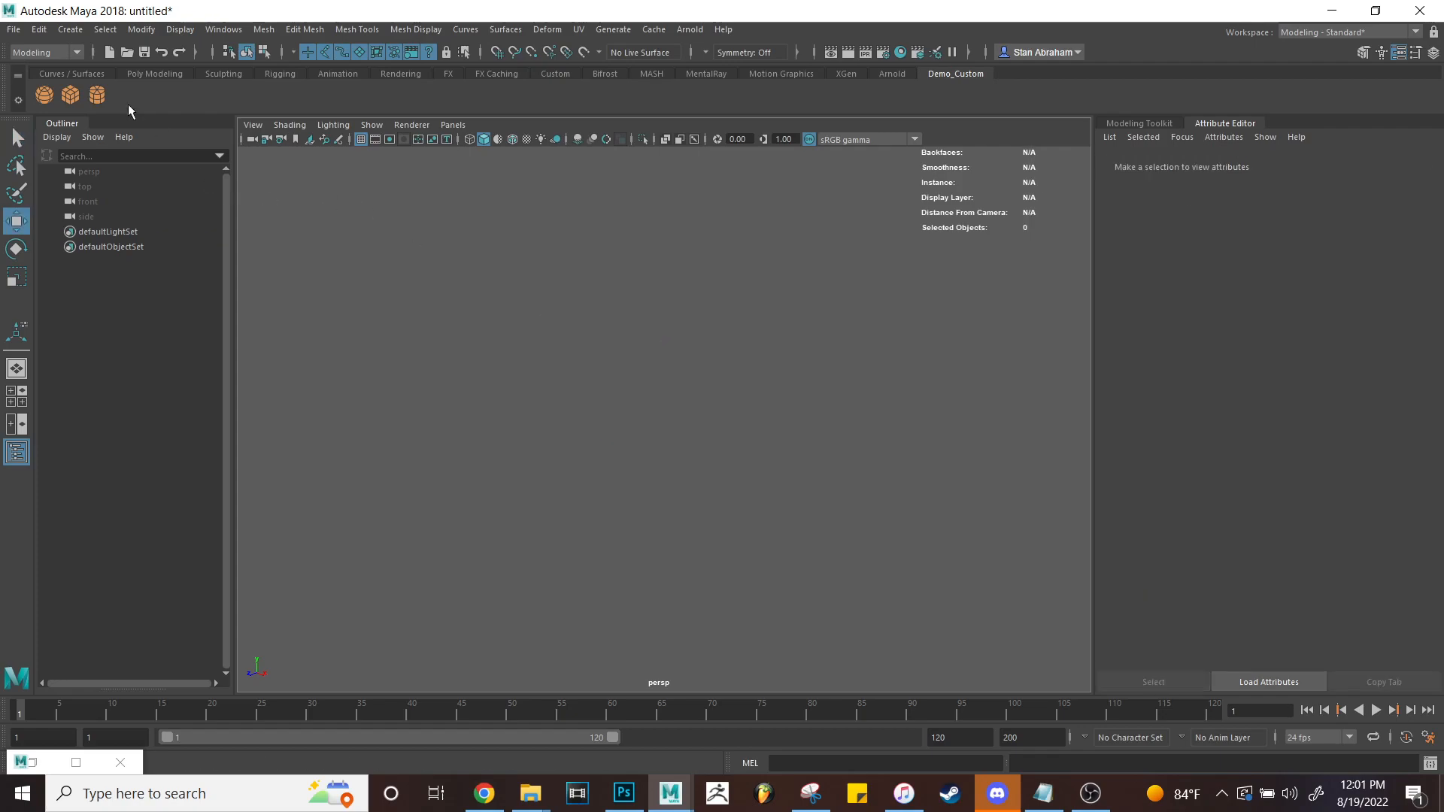
{"action": "left_click", "coordinate": [74, 97]}
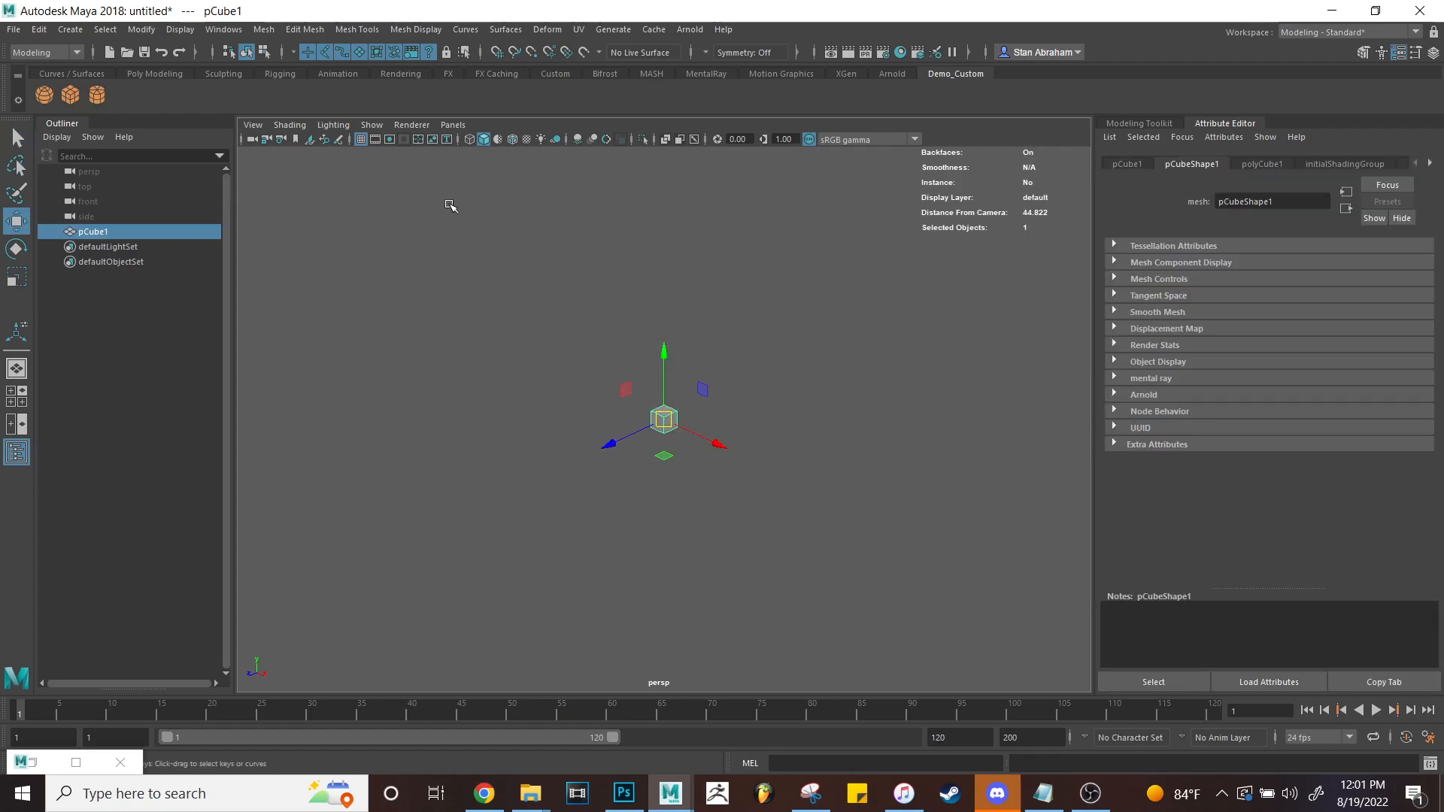
{"action": "key", "text": "Delete"}
{"action": "left_click", "coordinate": [102, 96]}
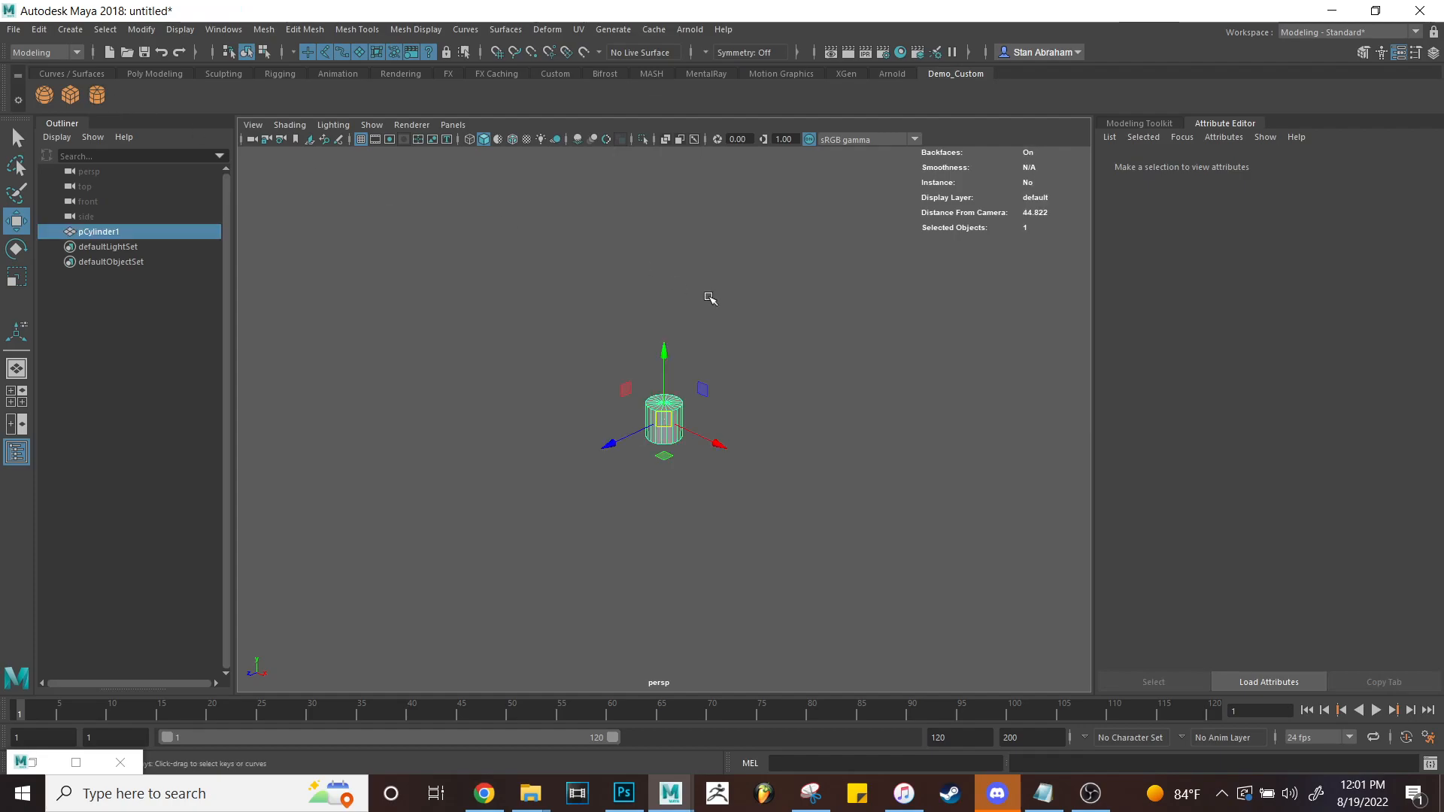
{"action": "key", "text": "Delete"}
Browse Create > Lights for the point light and other light types to add.
{"action": "left_click", "coordinate": [69, 29]}
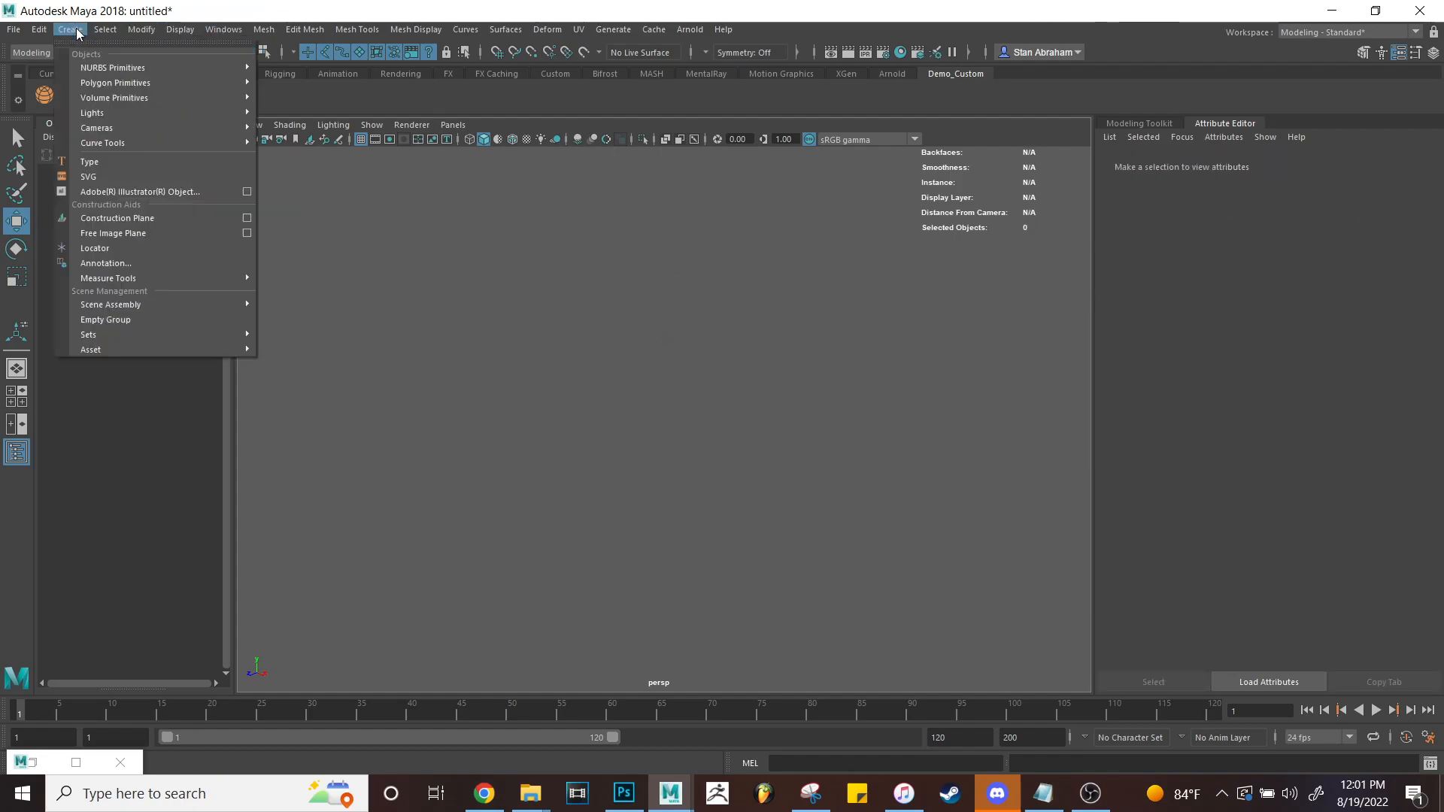
{"action": "mouse_move", "coordinate": [124, 82]}
{"action": "mouse_move", "coordinate": [125, 111]}
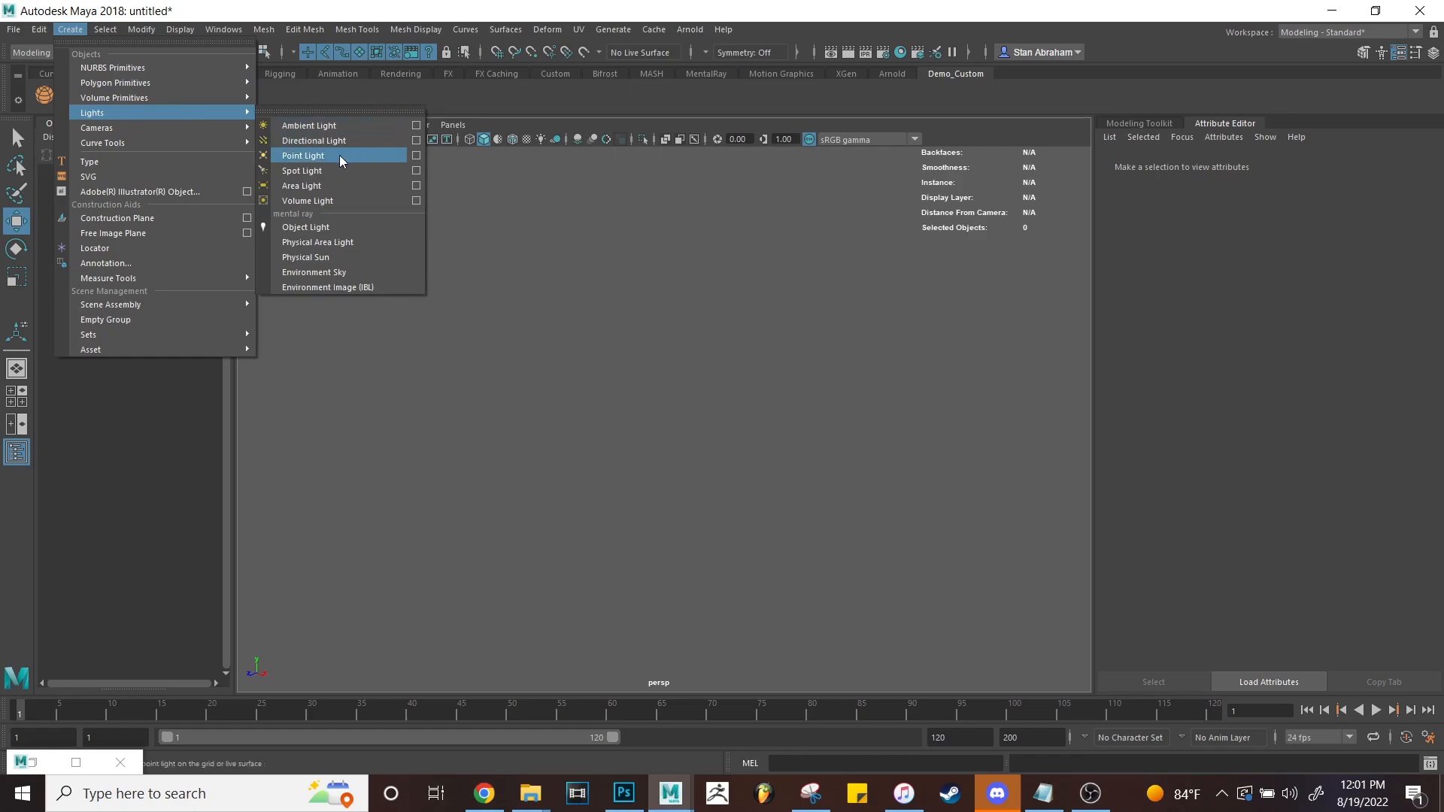
{"action": "mouse_move", "coordinate": [200, 129]}
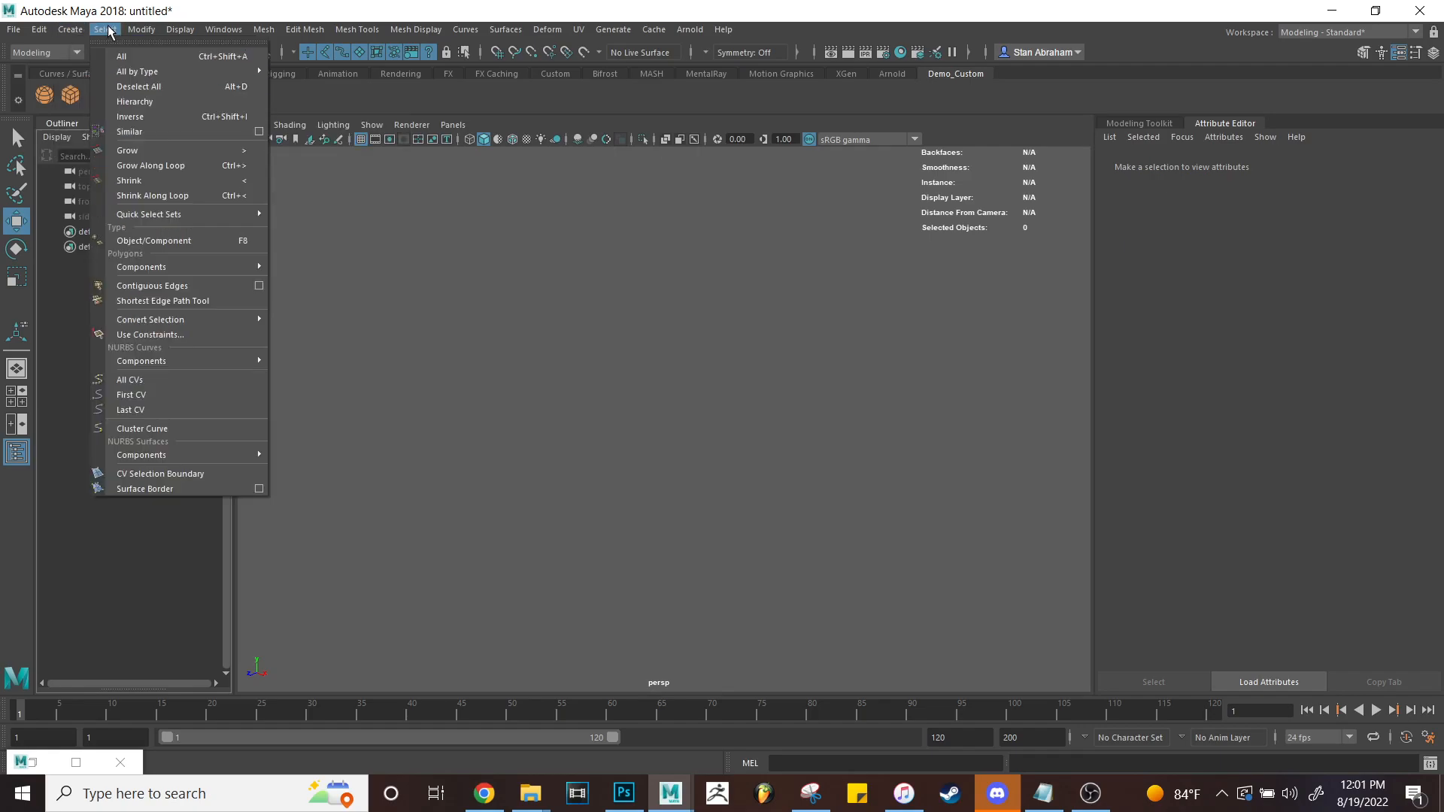
{"action": "mouse_move", "coordinate": [139, 34]}
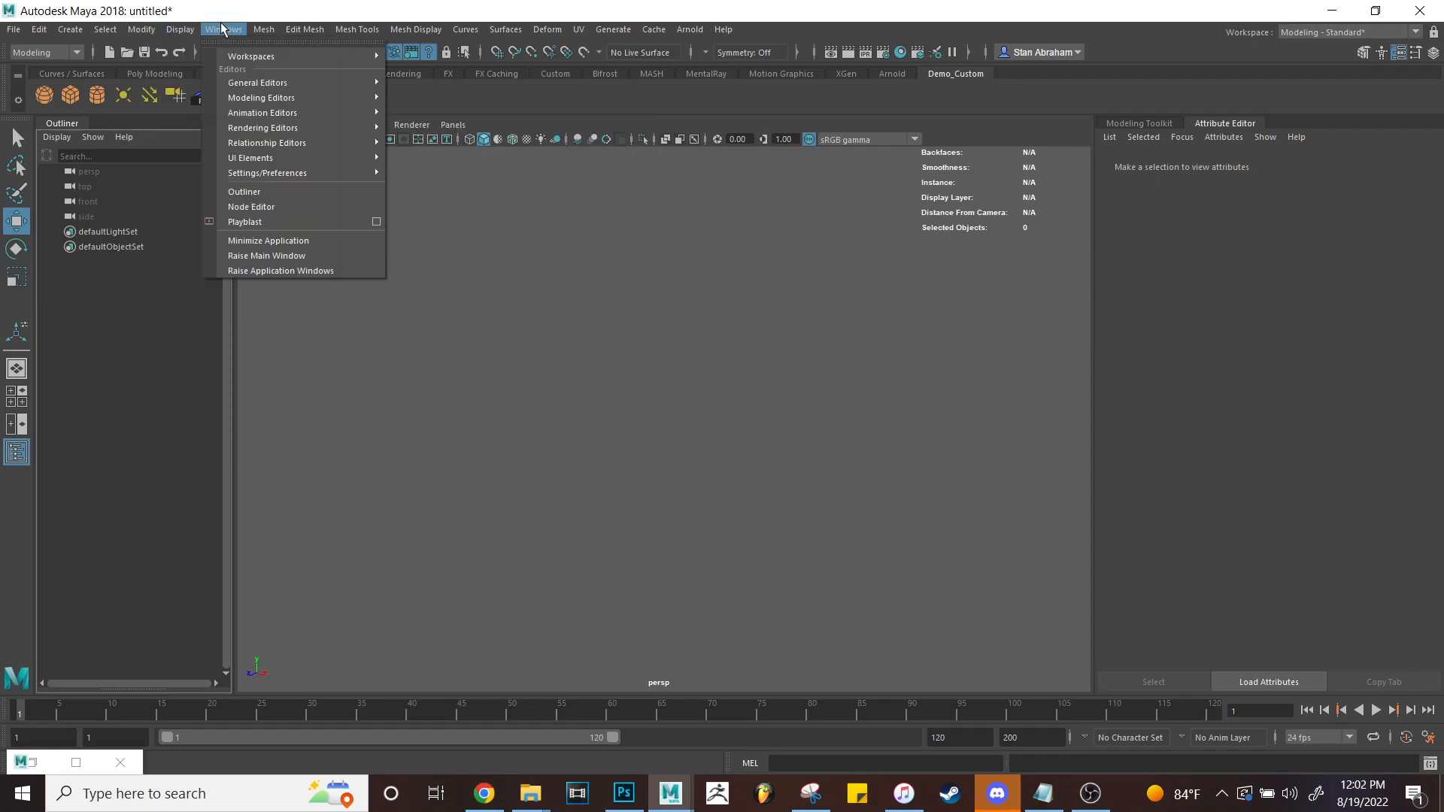
Add a Graph Editor button to the Demo_Custom shelf from Windows > Animation Editors.
{"action": "mouse_move", "coordinate": [354, 81]}
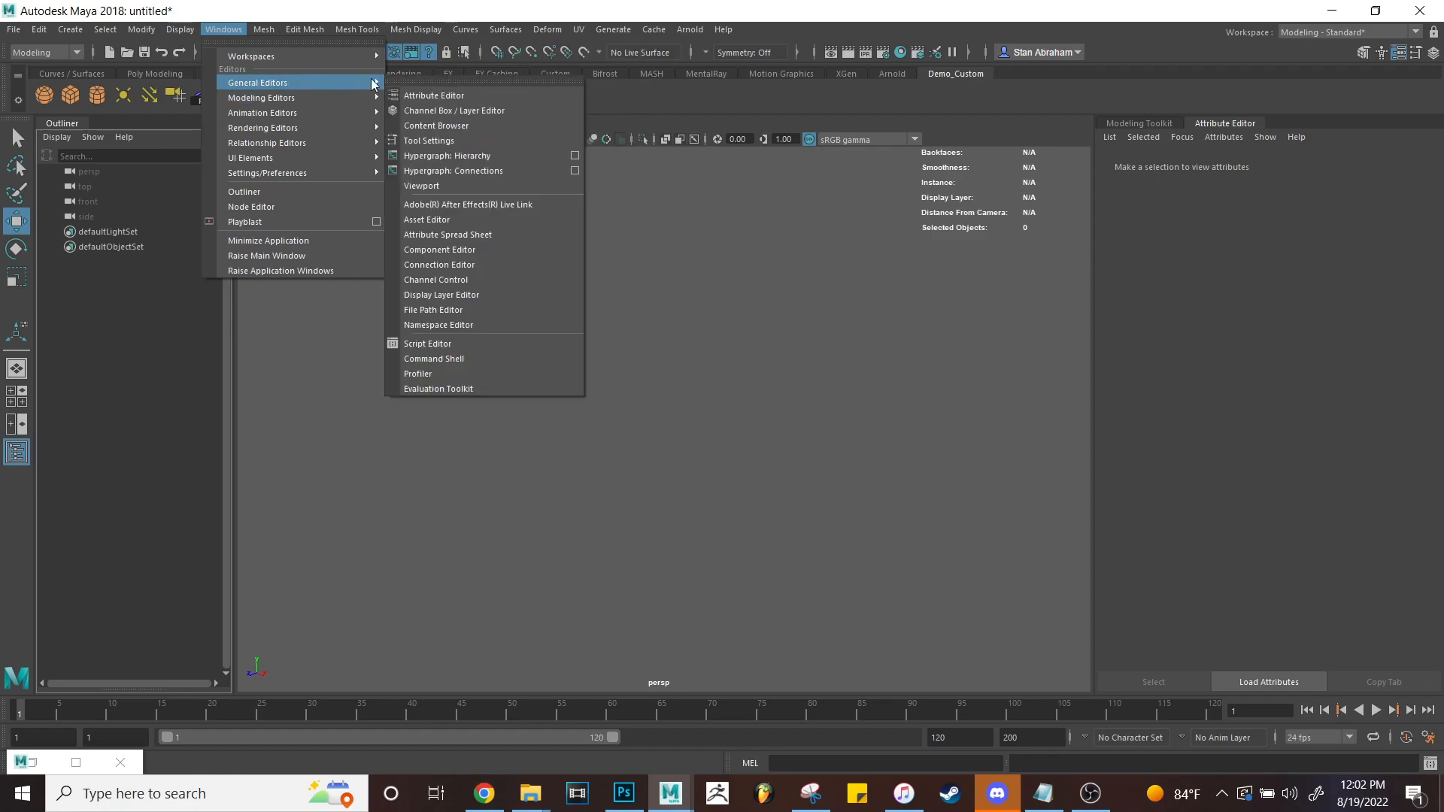
{"action": "mouse_move", "coordinate": [289, 112]}
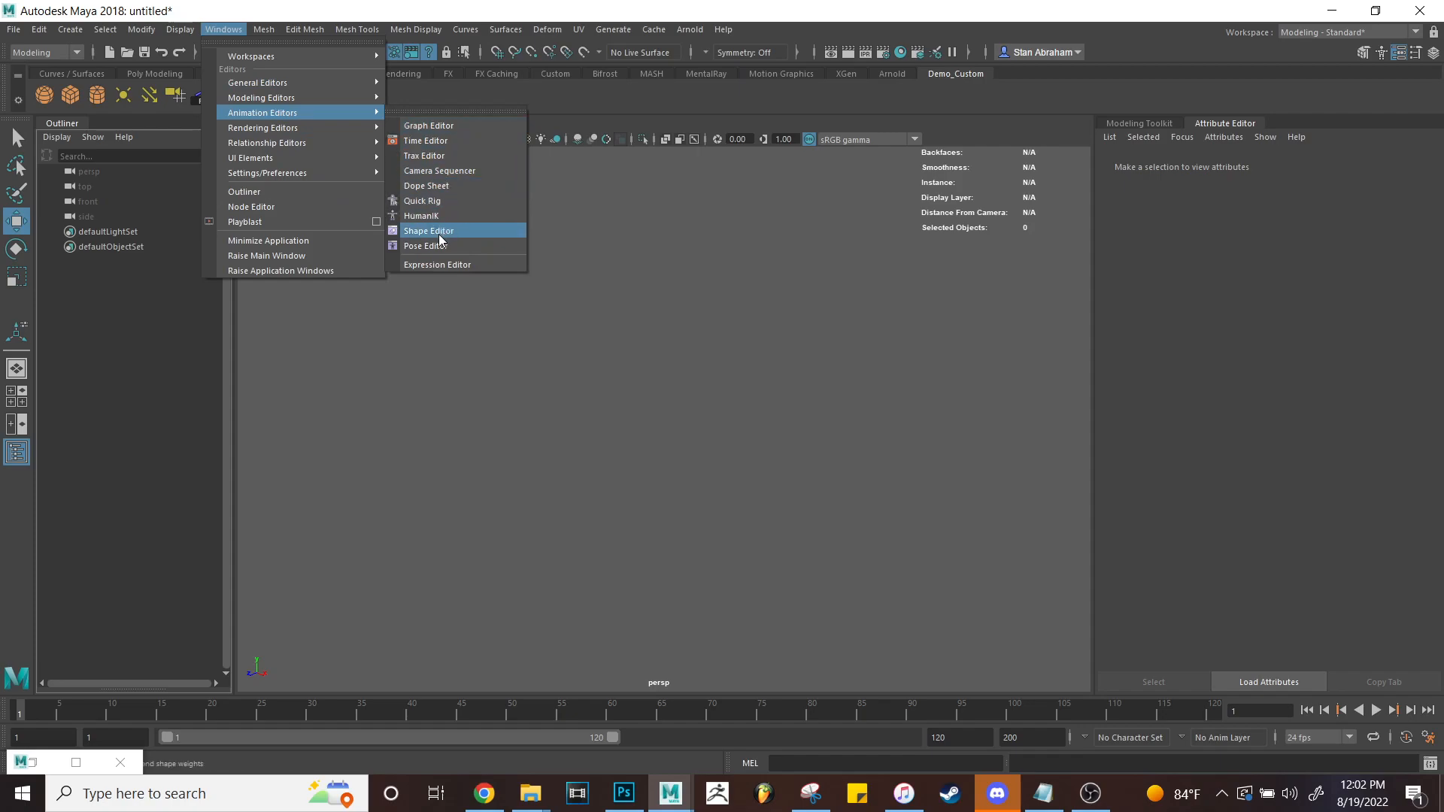
{"action": "mouse_move", "coordinate": [293, 145]}
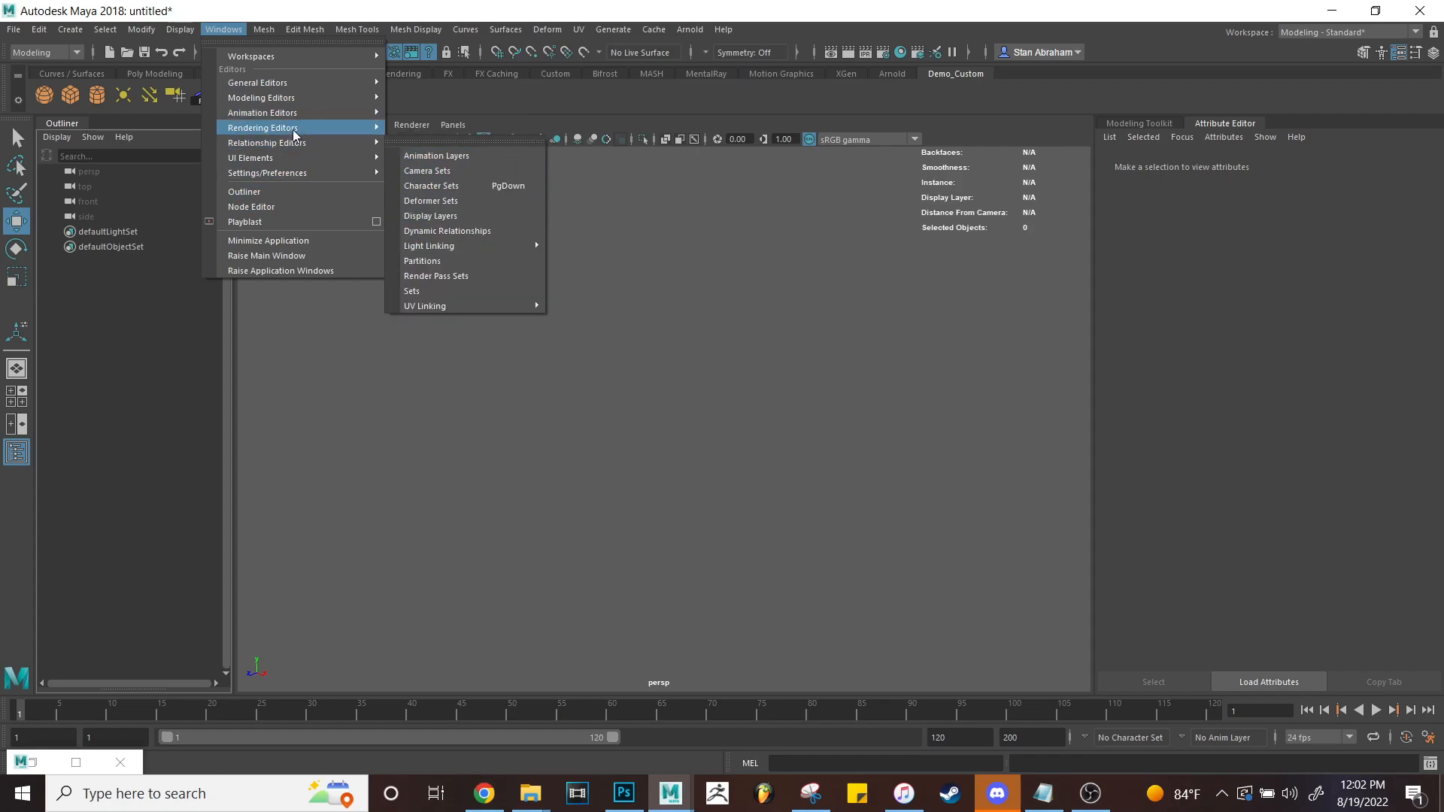
{"action": "left_click", "coordinate": [664, 313]}
Test the new GE shelf button twice, opening and closing the Graph Editor.
{"action": "left_click", "coordinate": [254, 95]}
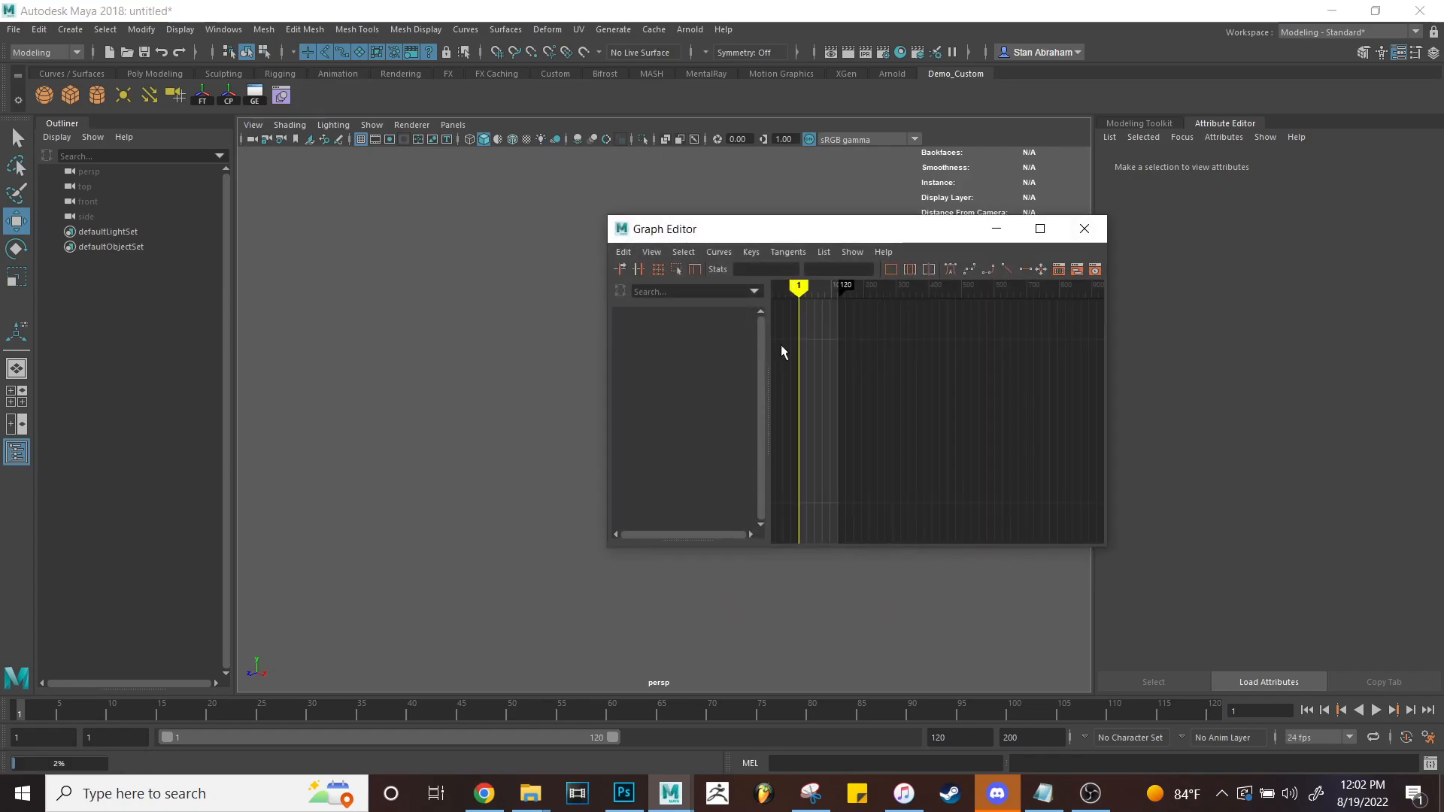
{"action": "left_click", "coordinate": [1084, 228]}
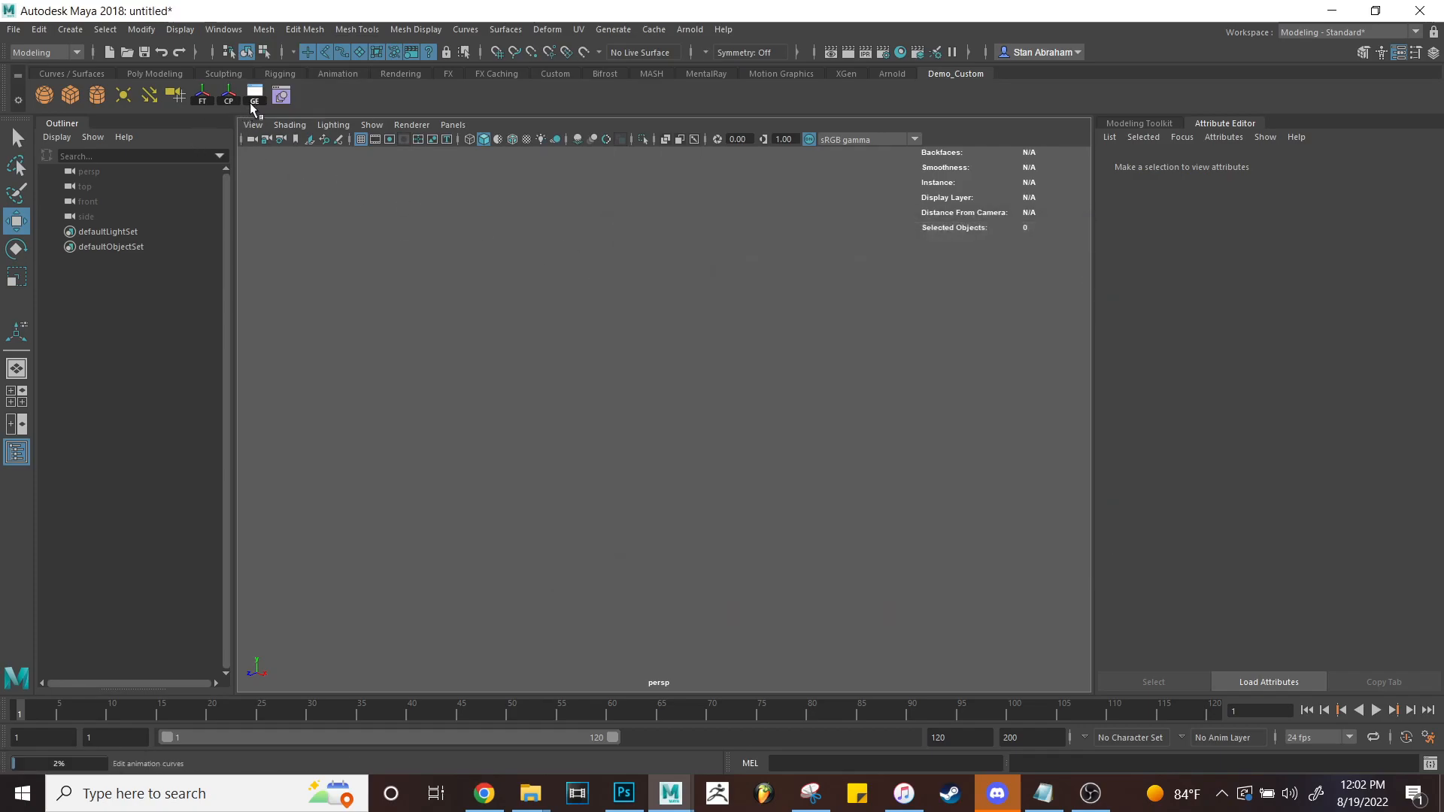
{"action": "left_click", "coordinate": [250, 103]}
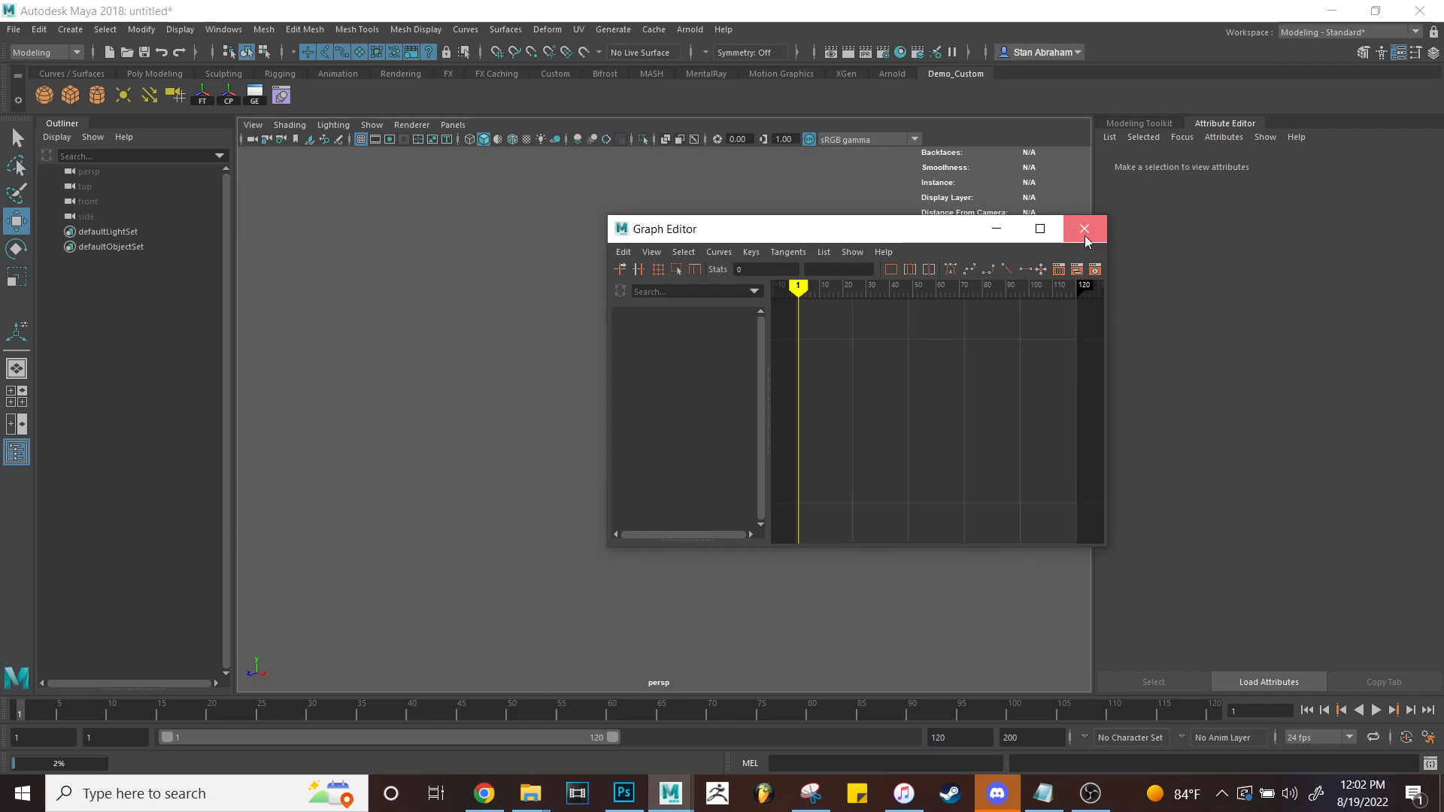
{"action": "left_click", "coordinate": [1084, 228]}
Look through the Windows menu of editors and dismiss it without choosing.
{"action": "left_click", "coordinate": [234, 31]}
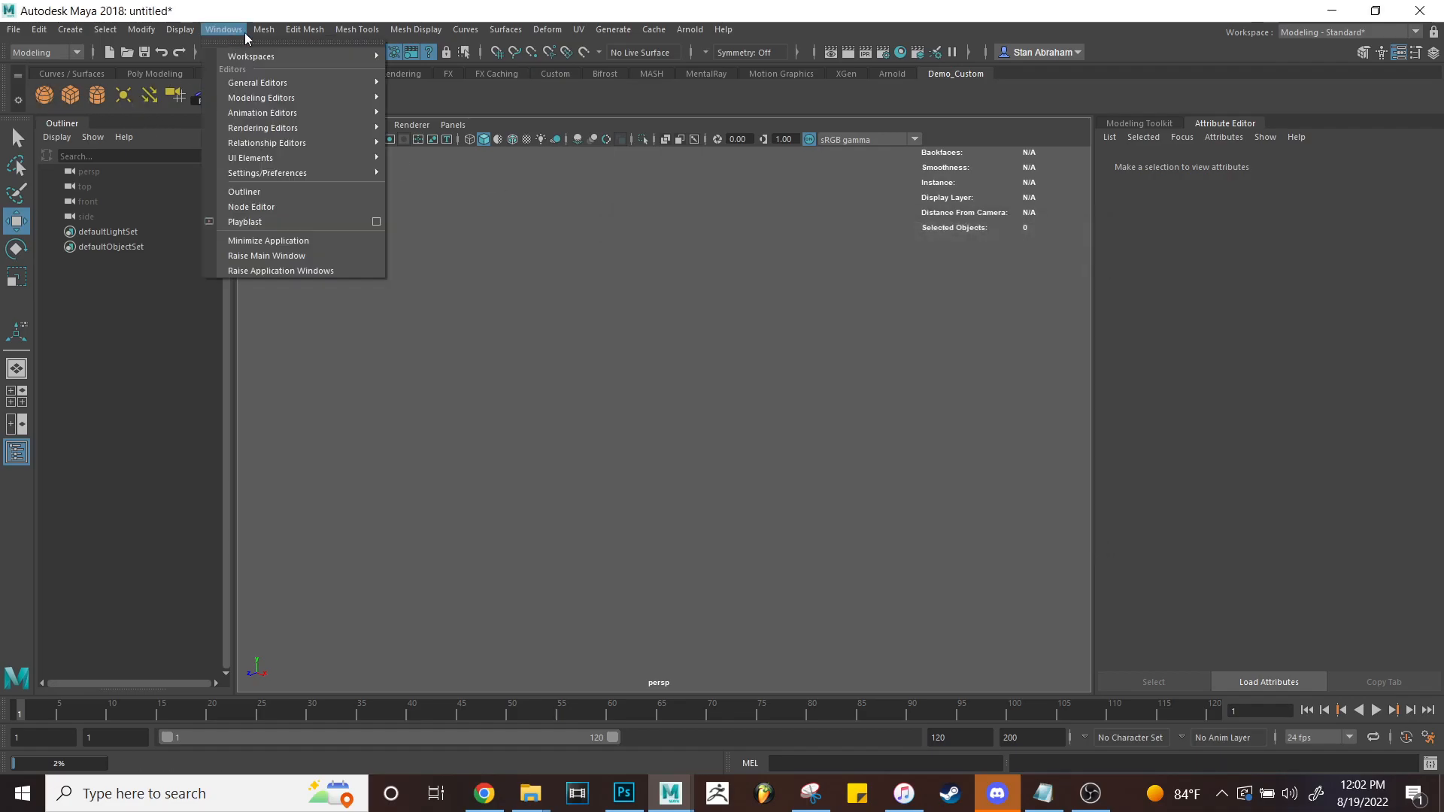
{"action": "mouse_move", "coordinate": [36, 30]}
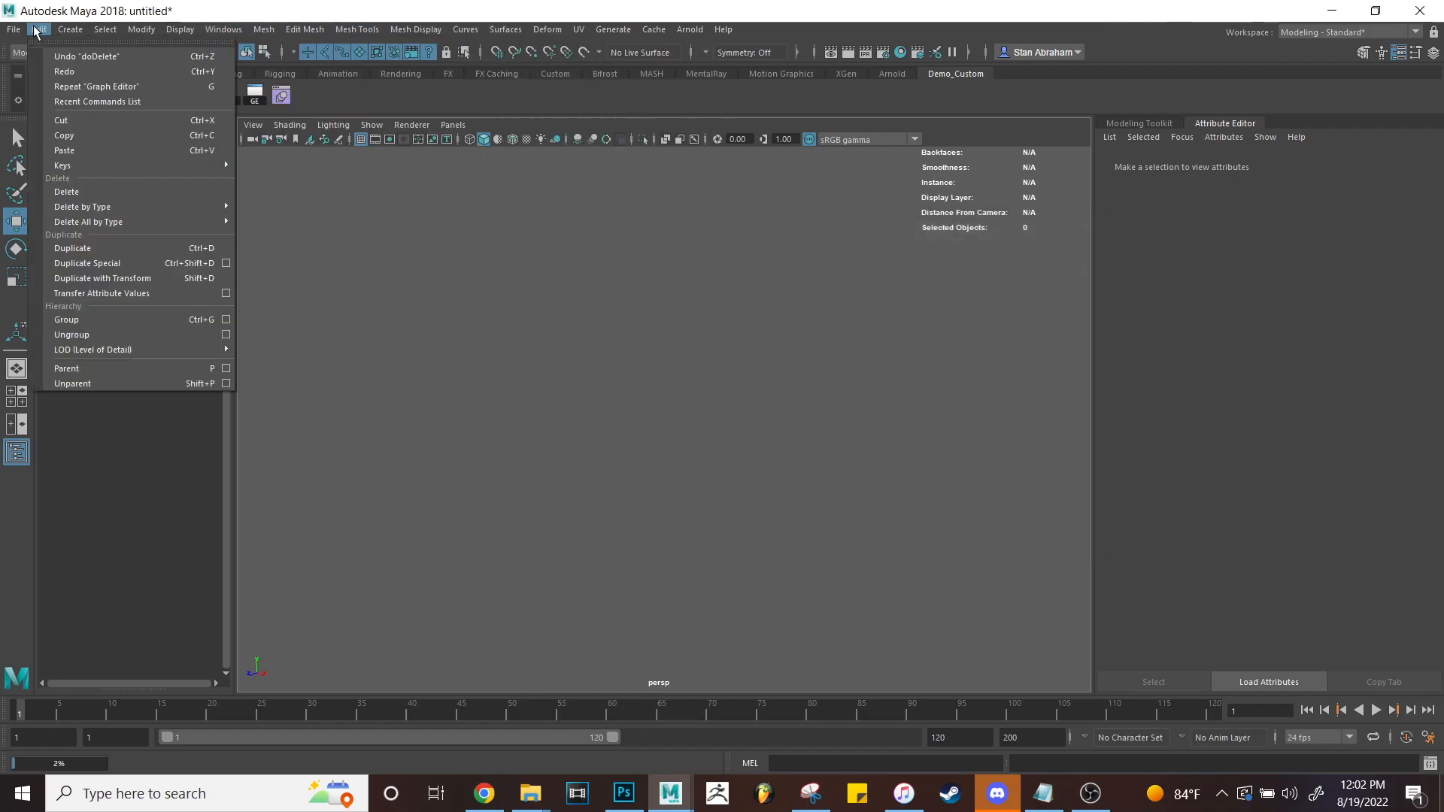
{"action": "left_click", "coordinate": [868, 96]}
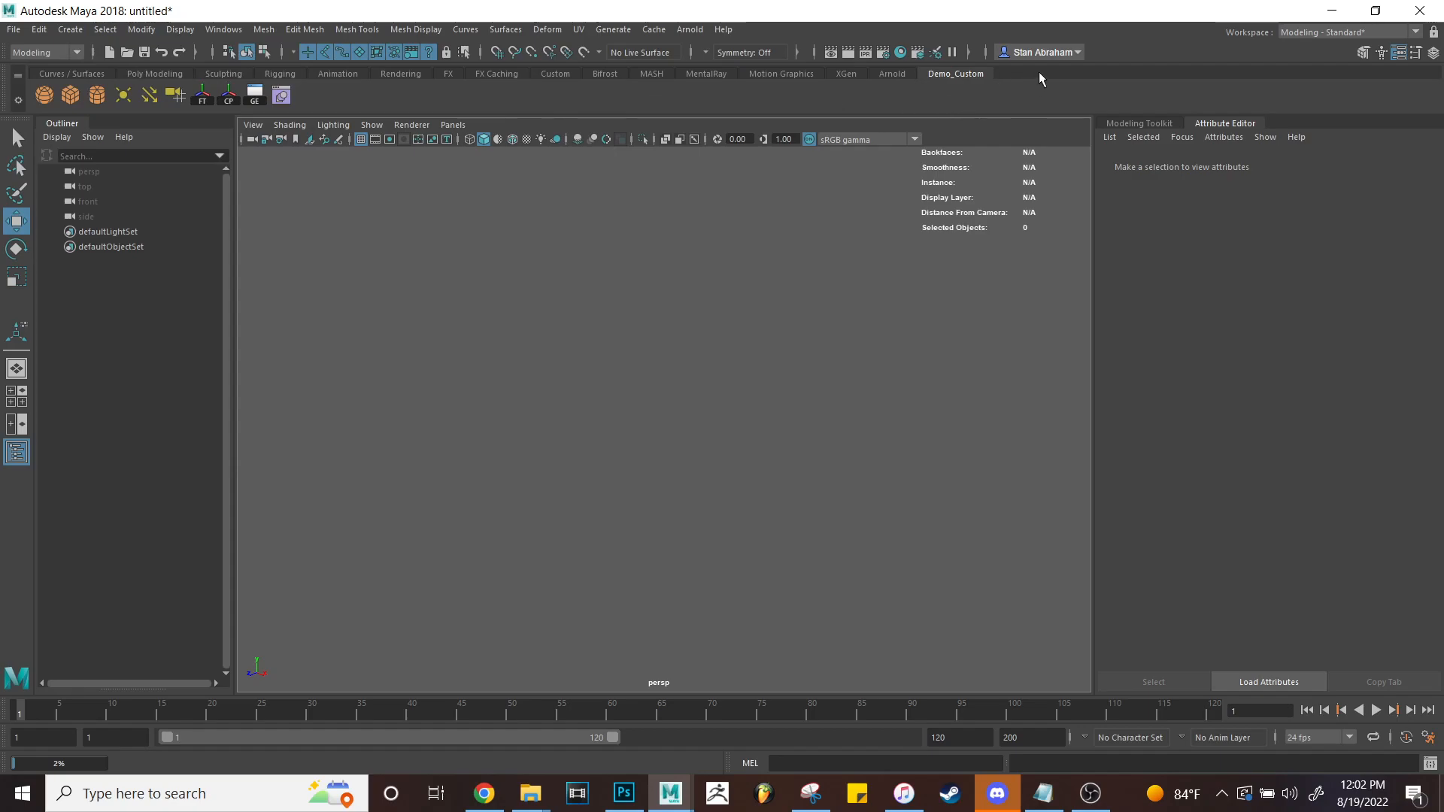
{"action": "left_click", "coordinate": [17, 99]}
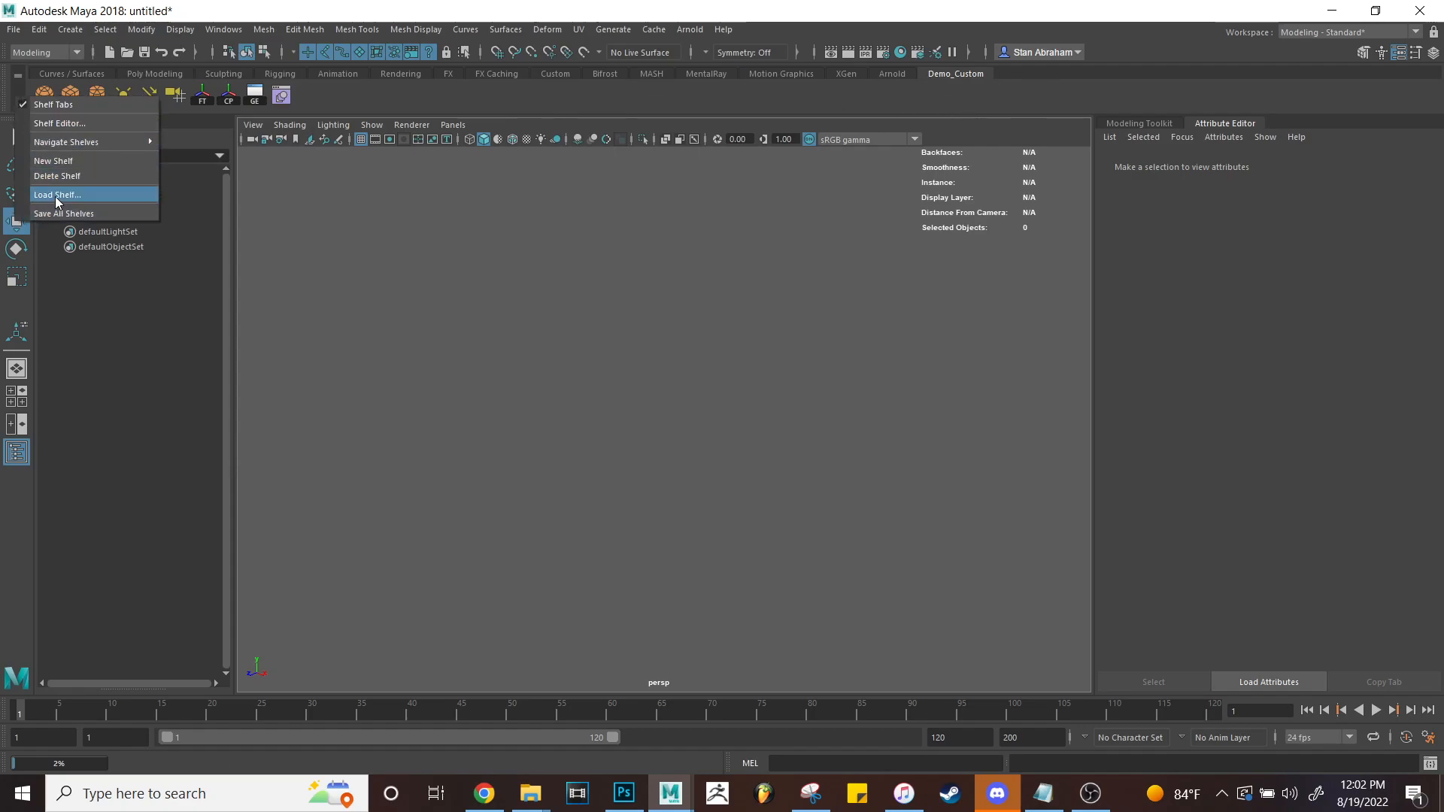
Create a new shelf named nCloth.
{"action": "left_click", "coordinate": [54, 161]}
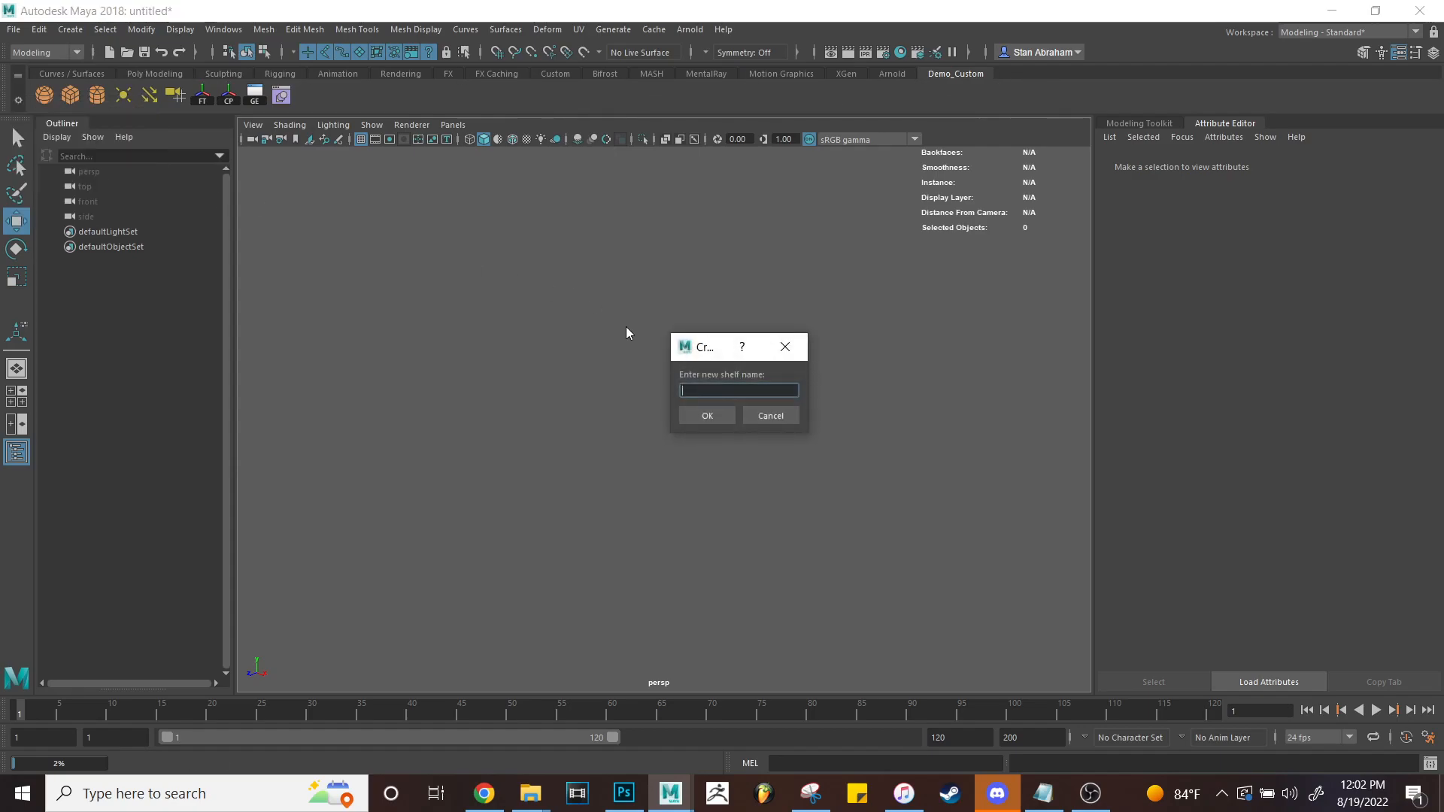
{"action": "type", "text": "FX"}
{"action": "type", "text": "nCloth"}
{"action": "left_click", "coordinate": [722, 418]}
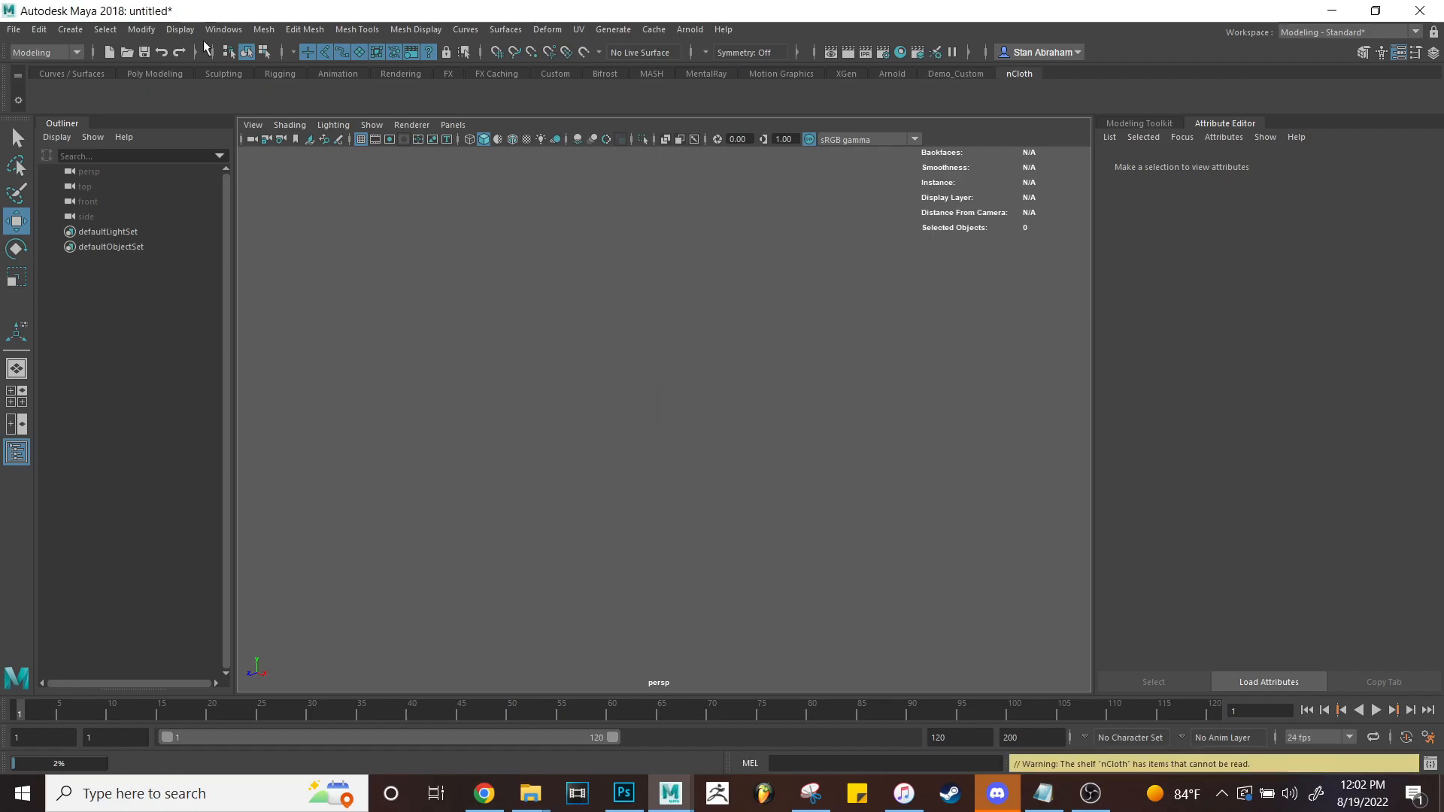
Switch to the FX menu set and add create nCloth, passive collider and transform constraint tools.
{"action": "left_click", "coordinate": [47, 51]}
{"action": "left_click", "coordinate": [53, 112]}
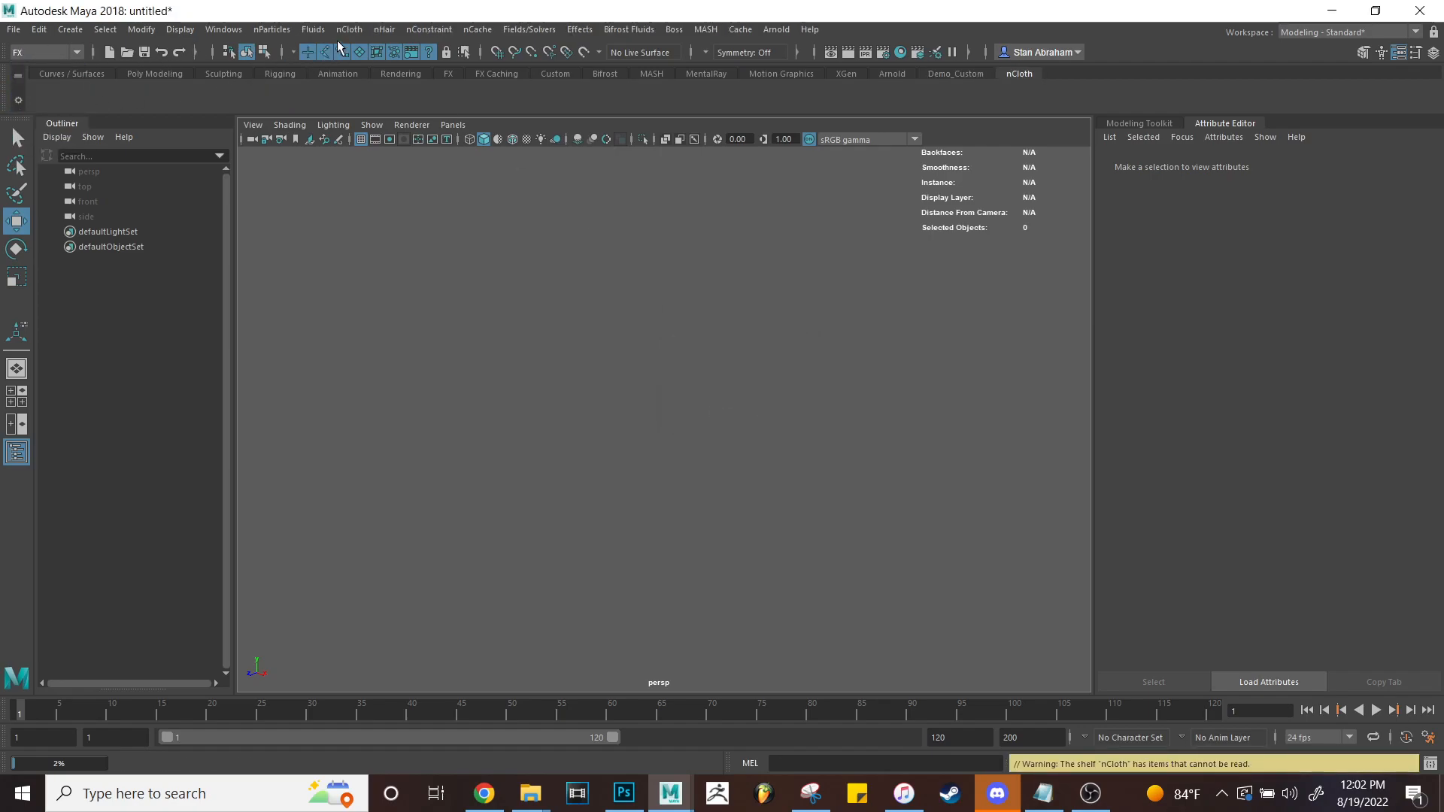
{"action": "left_click", "coordinate": [349, 29]}
{"action": "left_click", "coordinate": [401, 83], "text": "ctrl+shift"}
{"action": "left_click", "coordinate": [403, 68], "text": "ctrl+shift"}
{"action": "mouse_move", "coordinate": [436, 30]}
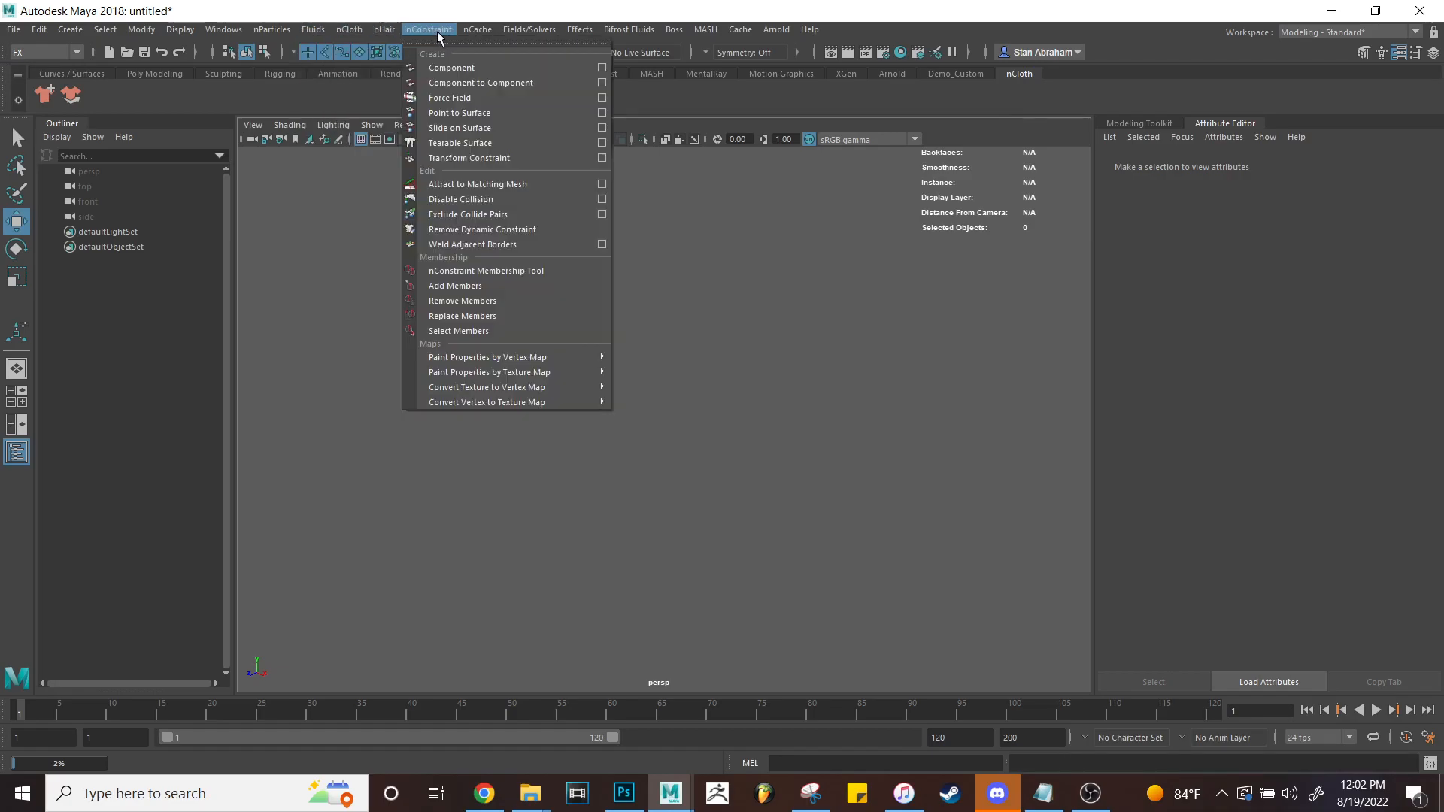
{"action": "left_click", "coordinate": [466, 158], "text": "ctrl+shift"}
{"action": "left_click", "coordinate": [473, 29]}
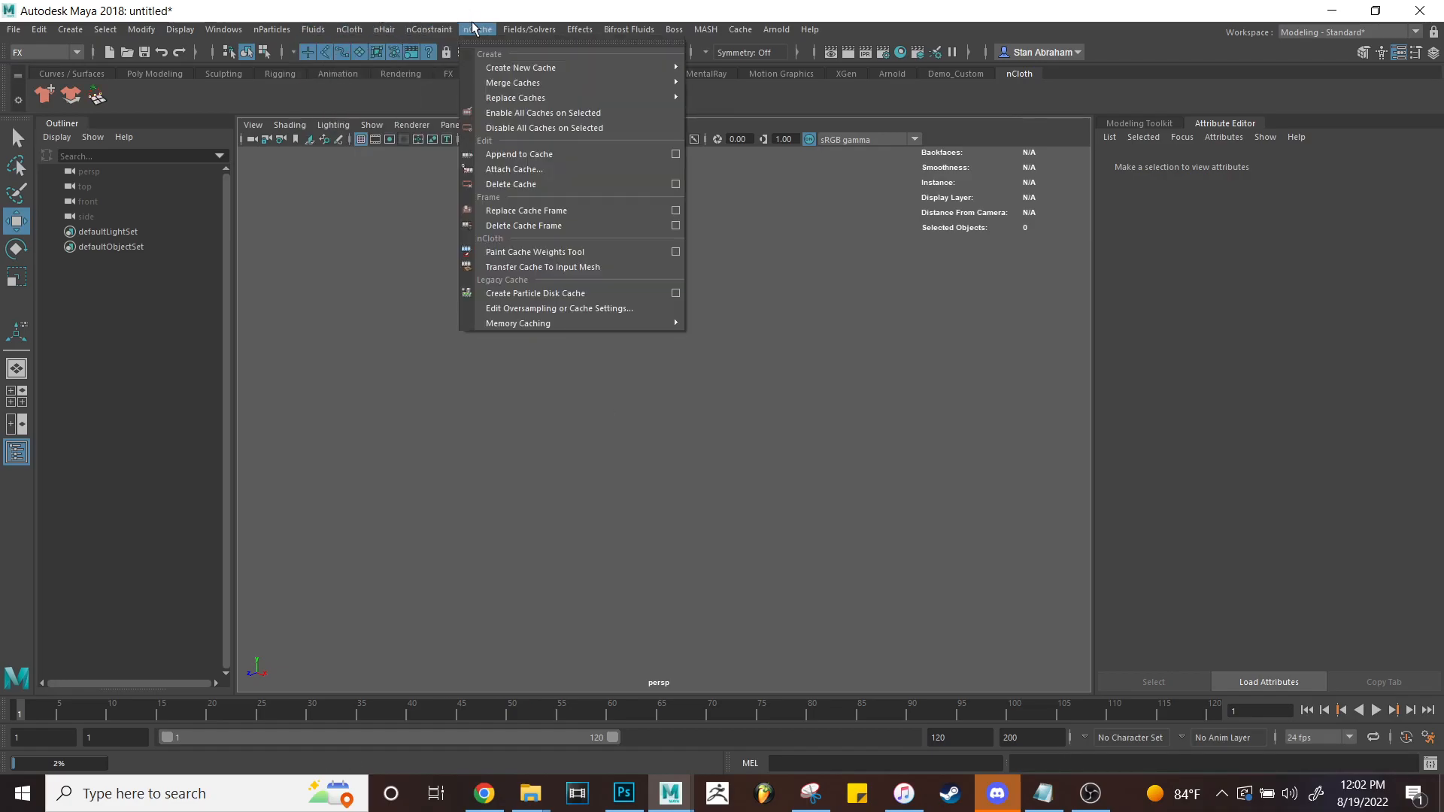
{"action": "left_click", "coordinate": [364, 163]}
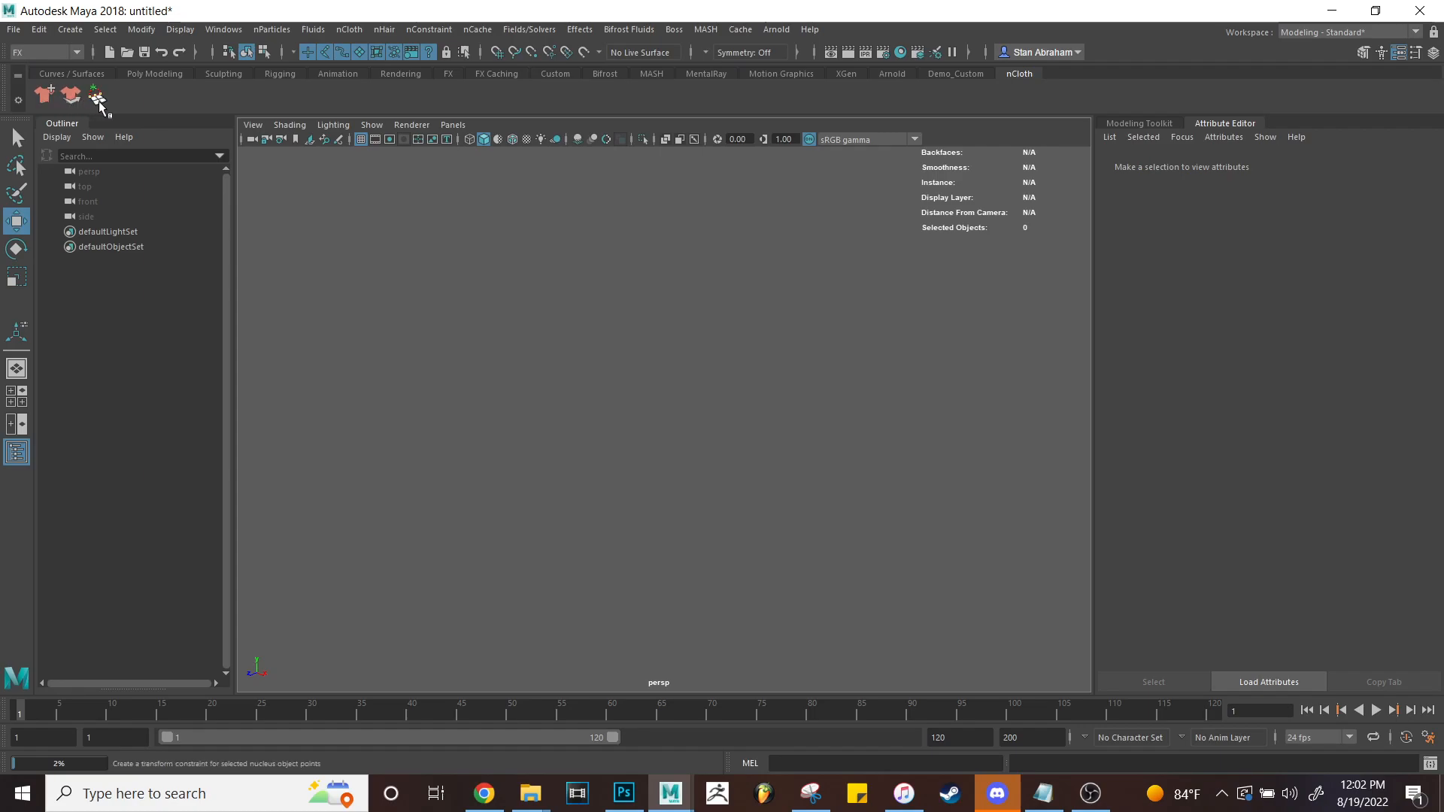
Flip through the Arnold and XGen shelves, ending on Demo_Custom.
{"action": "left_click", "coordinate": [980, 74]}
{"action": "left_click", "coordinate": [900, 73]}
{"action": "left_click", "coordinate": [850, 73]}
{"action": "left_click", "coordinate": [888, 73]}
{"action": "left_click", "coordinate": [949, 73]}
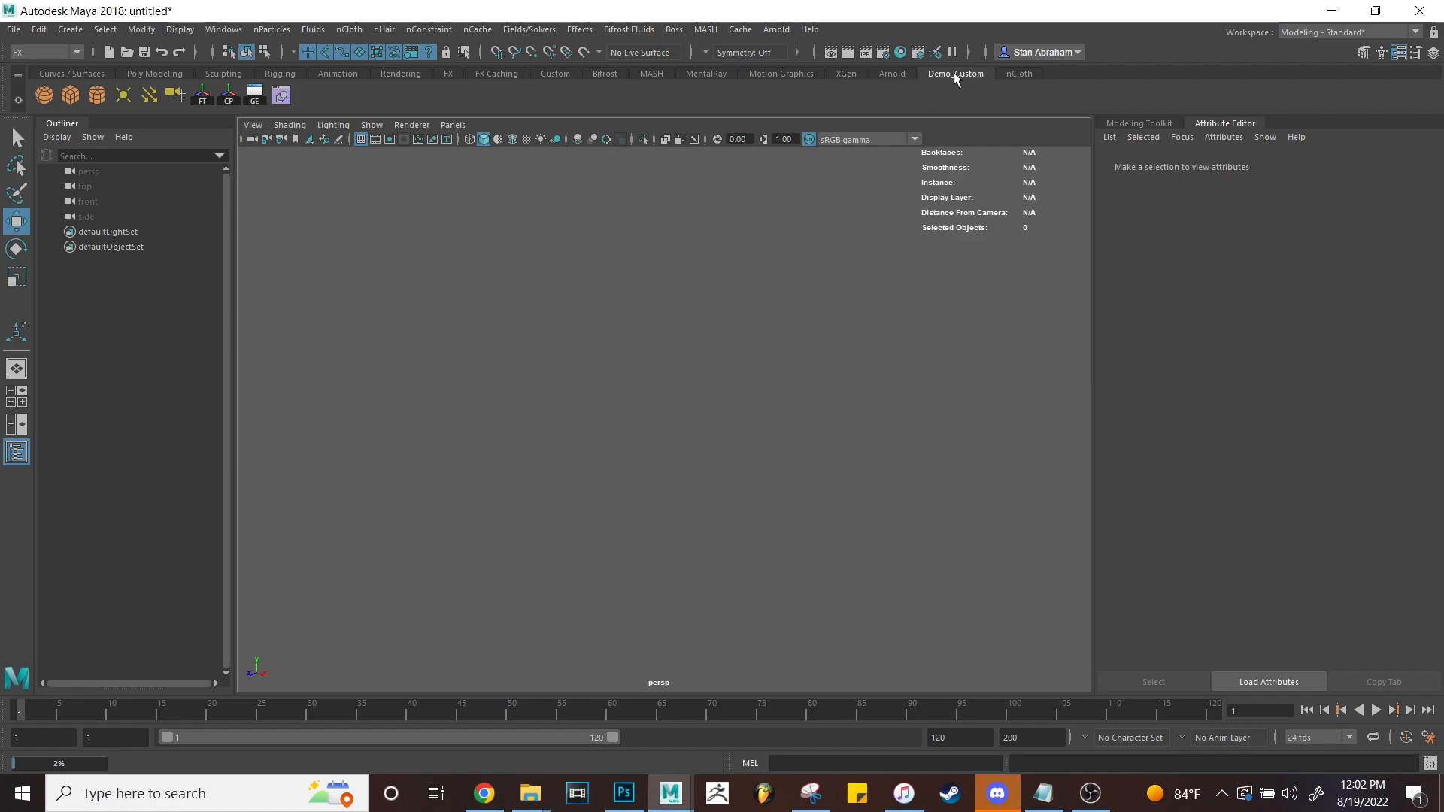
Delete the Demo_Custom and nCloth shelves, confirming each, then show the Custom shelf.
{"action": "left_click", "coordinate": [18, 100]}
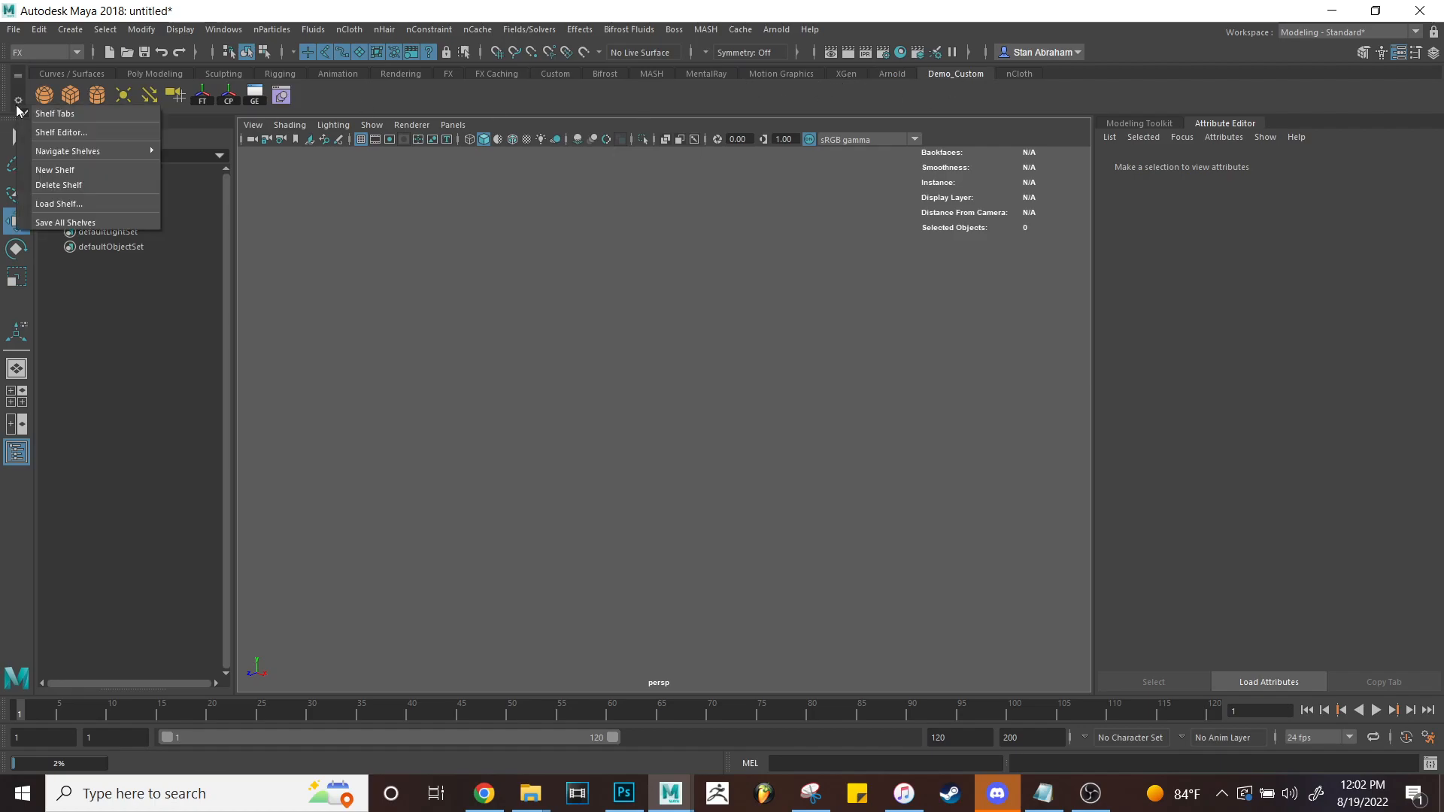
{"action": "left_click", "coordinate": [64, 177]}
{"action": "left_click", "coordinate": [692, 399]}
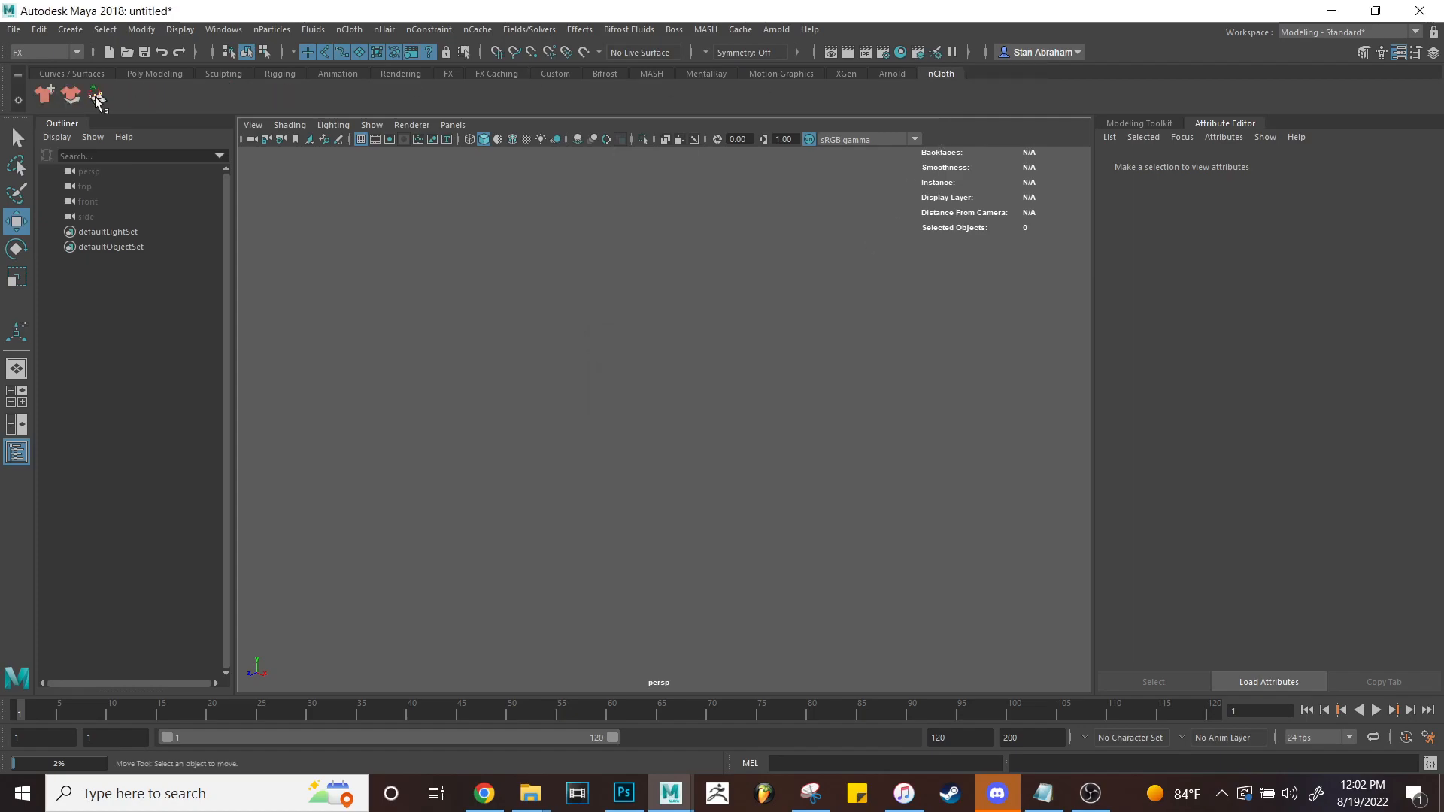
{"action": "left_click", "coordinate": [18, 100]}
{"action": "left_click", "coordinate": [65, 185]}
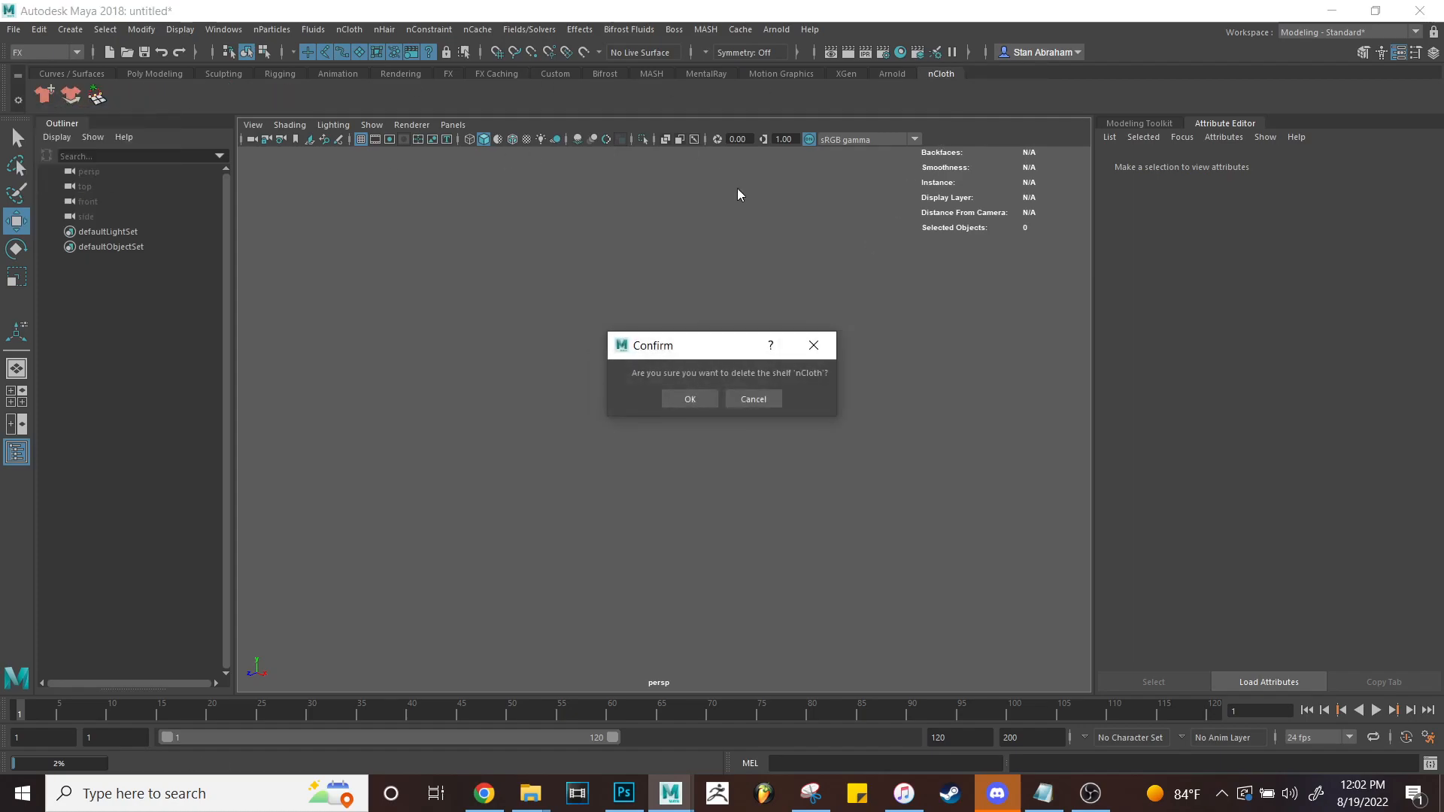
{"action": "left_click", "coordinate": [687, 398]}
{"action": "left_click", "coordinate": [554, 74]}
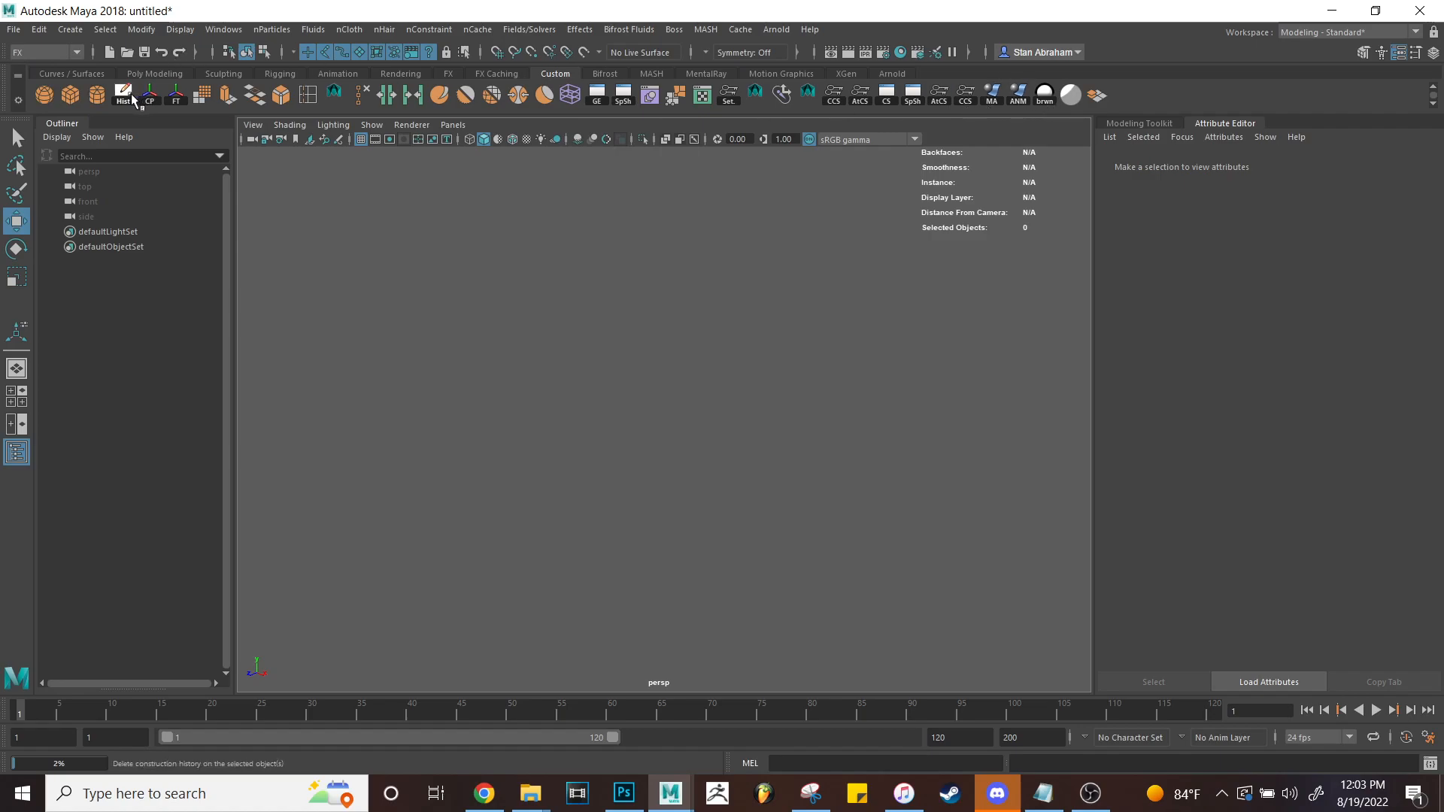
{"action": "left_click", "coordinate": [595, 96]}
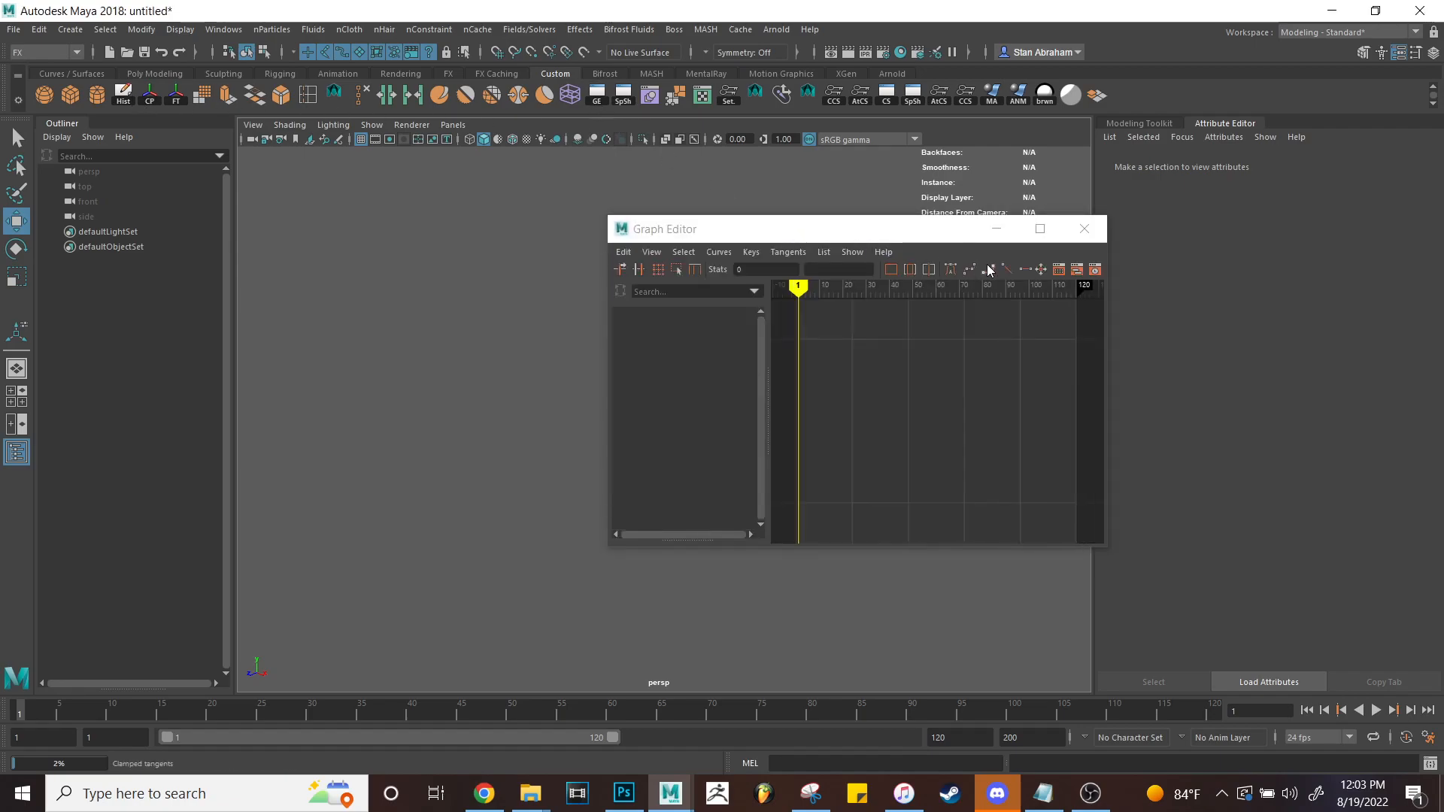
{"action": "left_click", "coordinate": [1085, 230]}
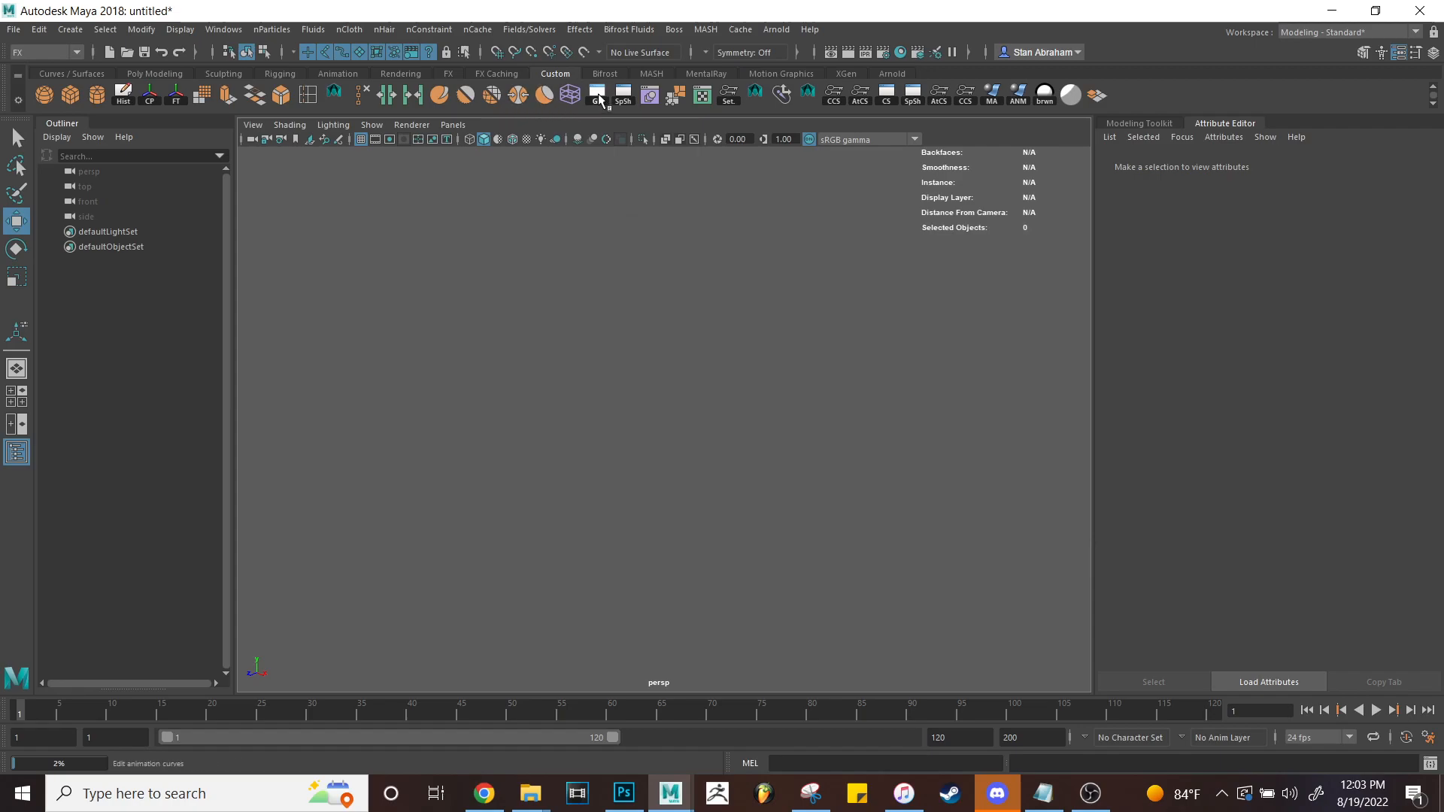
{"action": "left_click", "coordinate": [622, 95]}
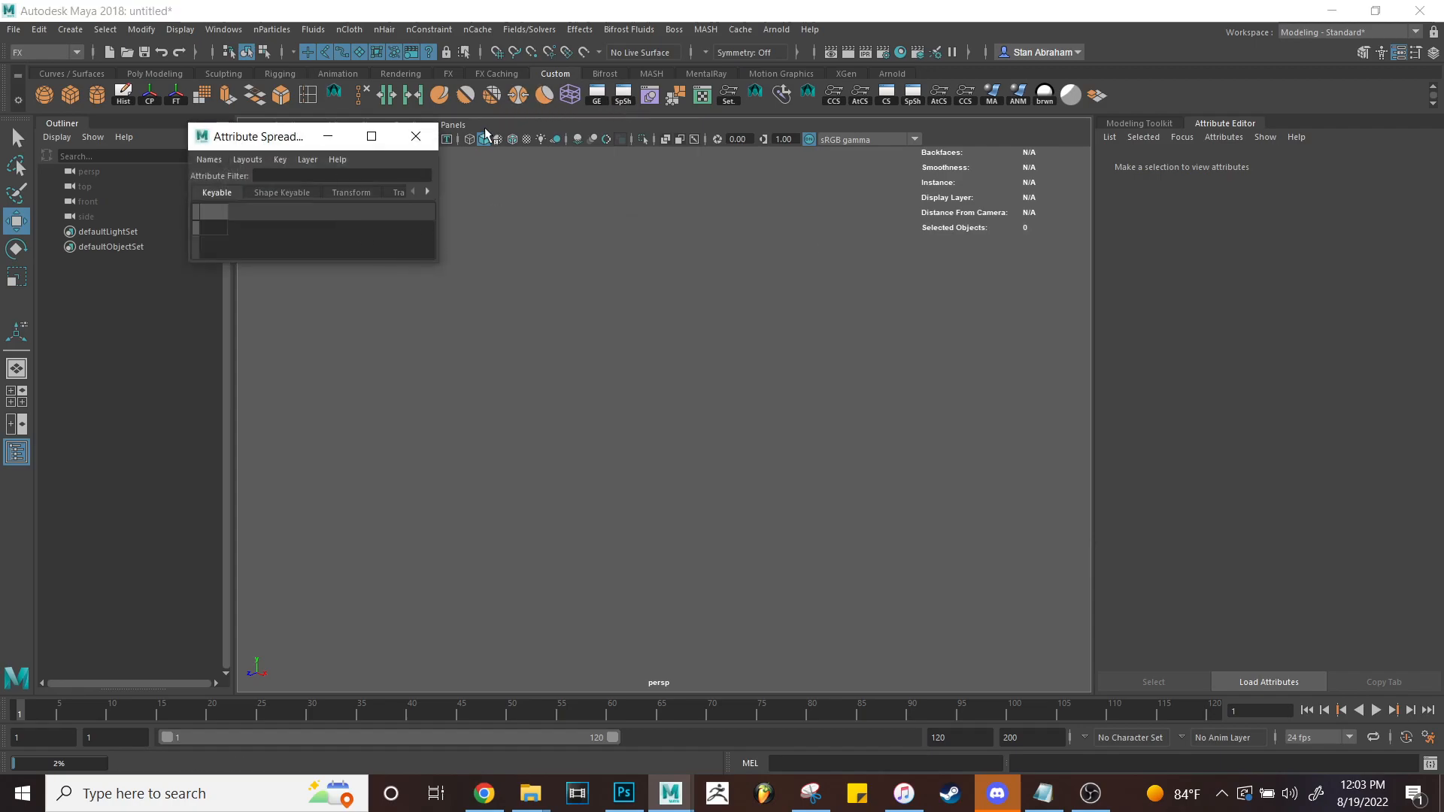
{"action": "left_click", "coordinate": [415, 136]}
{"action": "left_click", "coordinate": [224, 29]}
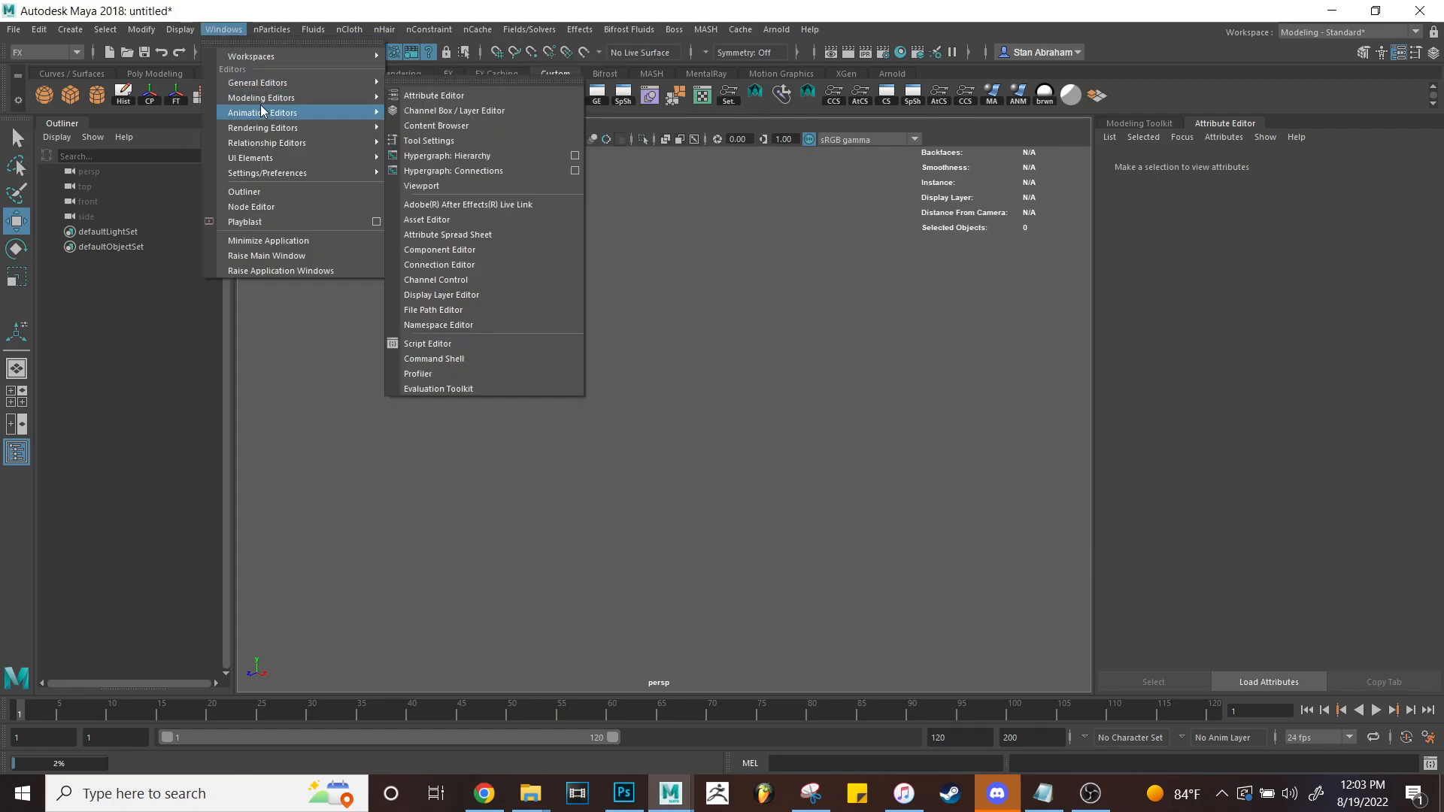
{"action": "mouse_move", "coordinate": [380, 174]}
{"action": "left_click", "coordinate": [694, 260]}
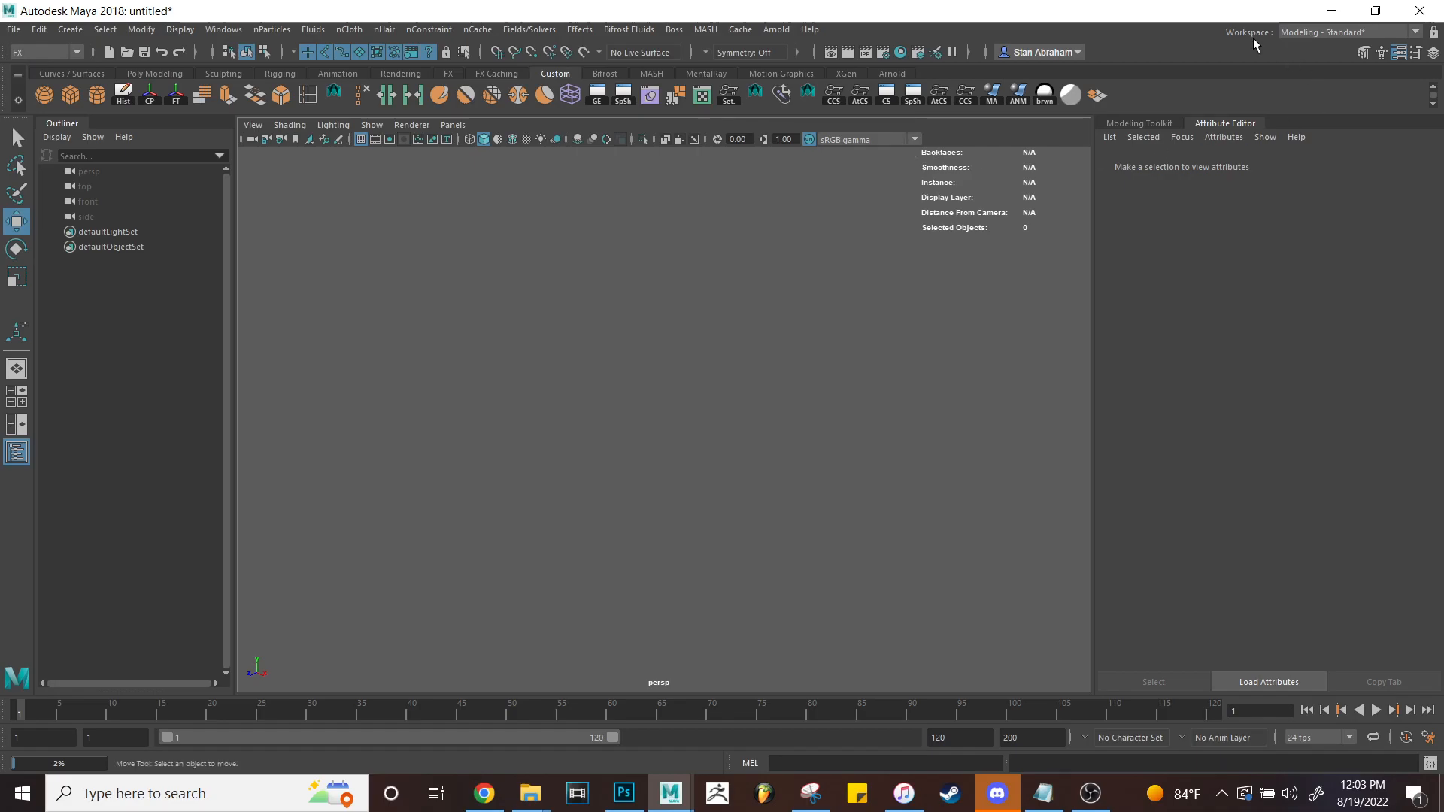
Cycle through Modeling - Expert, Sculpting and UV Editing workspaces, ending on Arnold View.
{"action": "left_click", "coordinate": [1292, 34]}
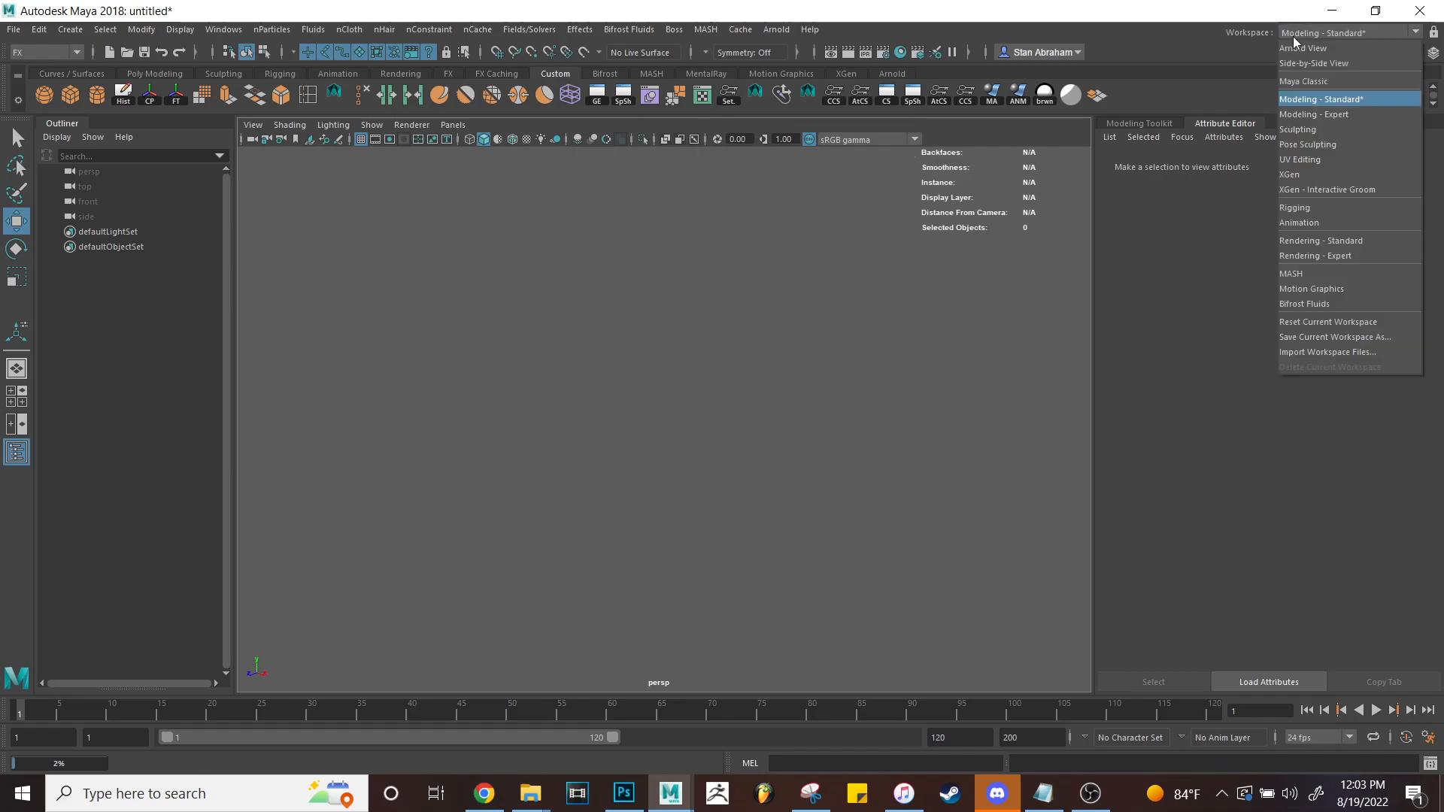
{"action": "left_click", "coordinate": [1327, 114]}
{"action": "left_click", "coordinate": [1334, 34]}
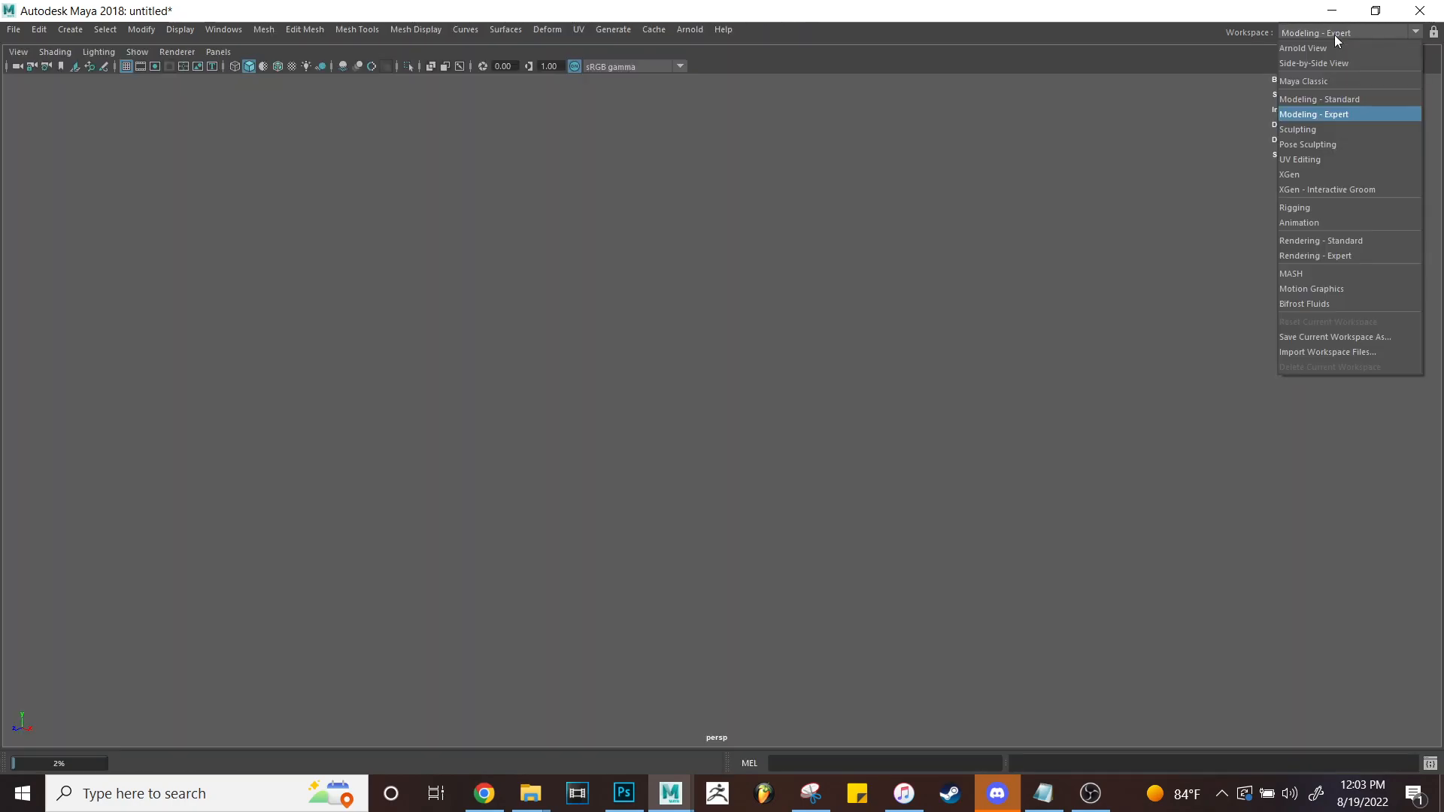
{"action": "left_click", "coordinate": [1337, 139]}
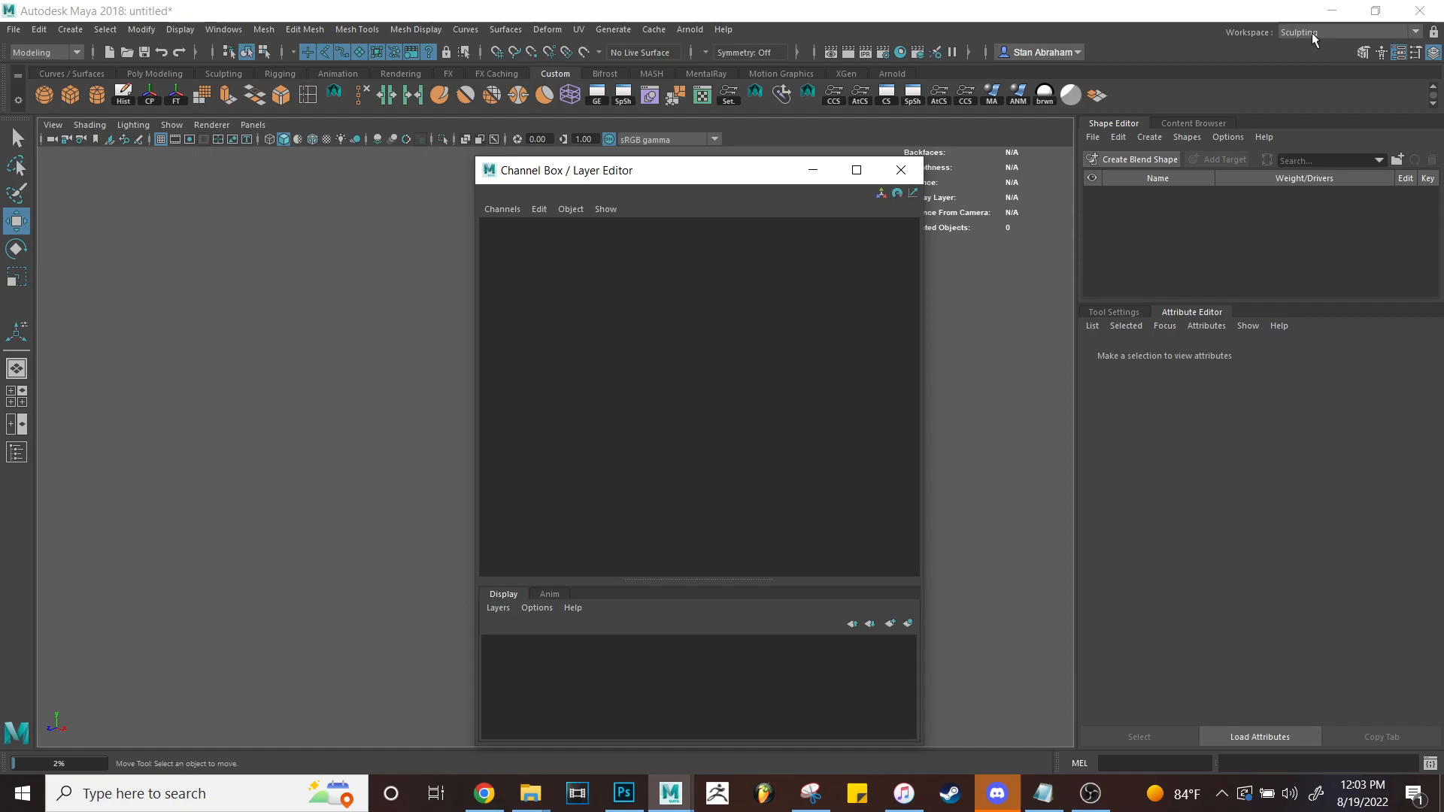
{"action": "left_click", "coordinate": [1311, 33]}
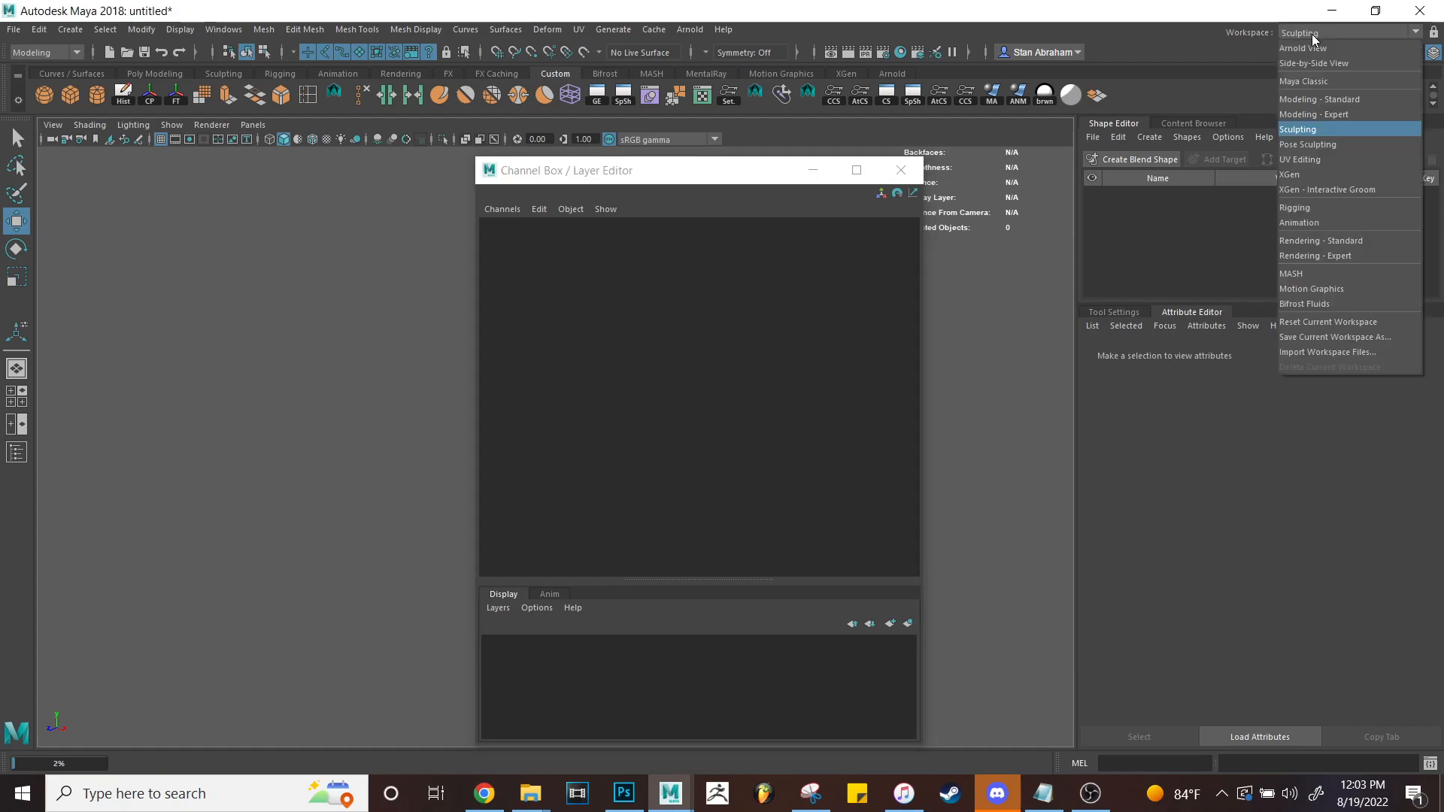
{"action": "left_click", "coordinate": [1314, 160]}
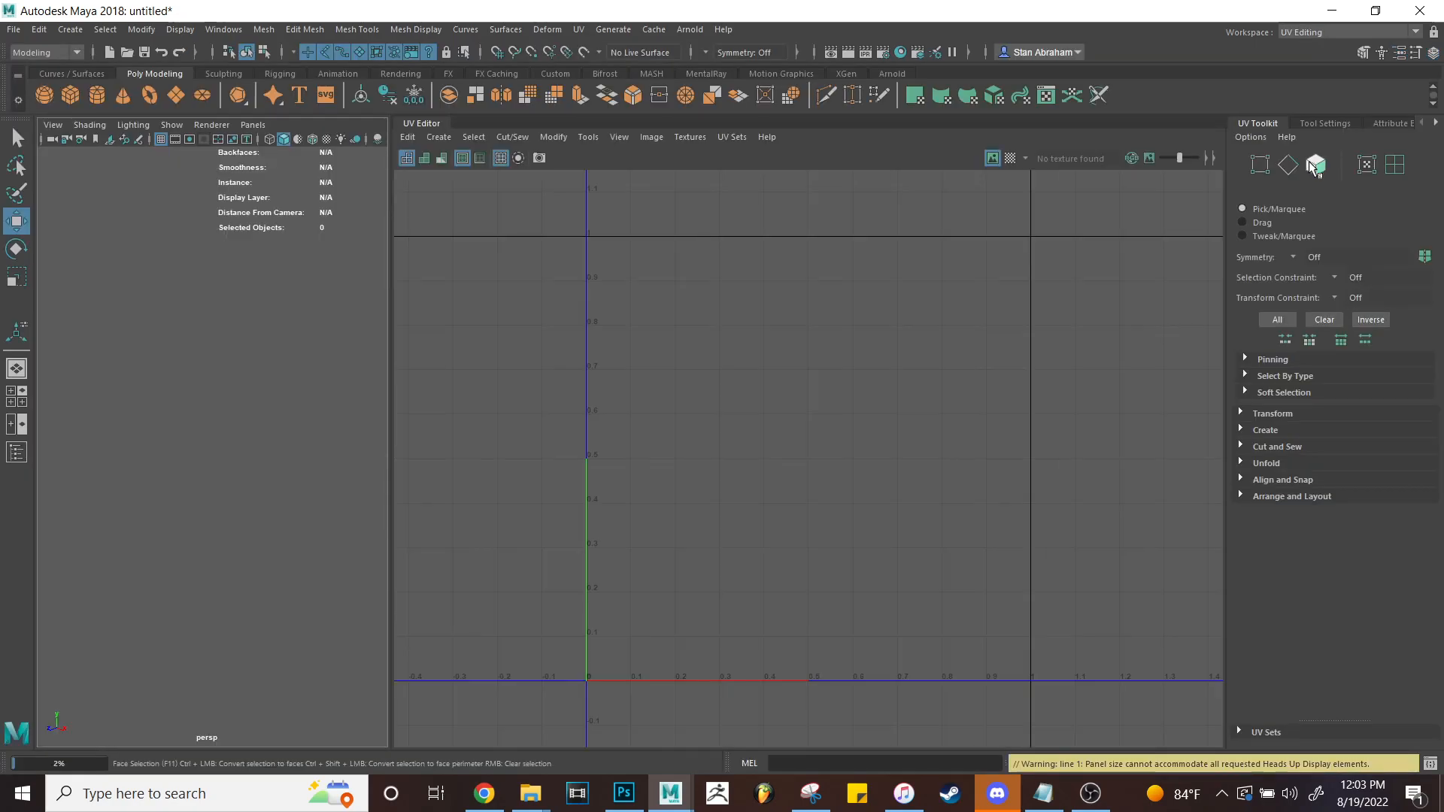
{"action": "left_click", "coordinate": [1312, 34]}
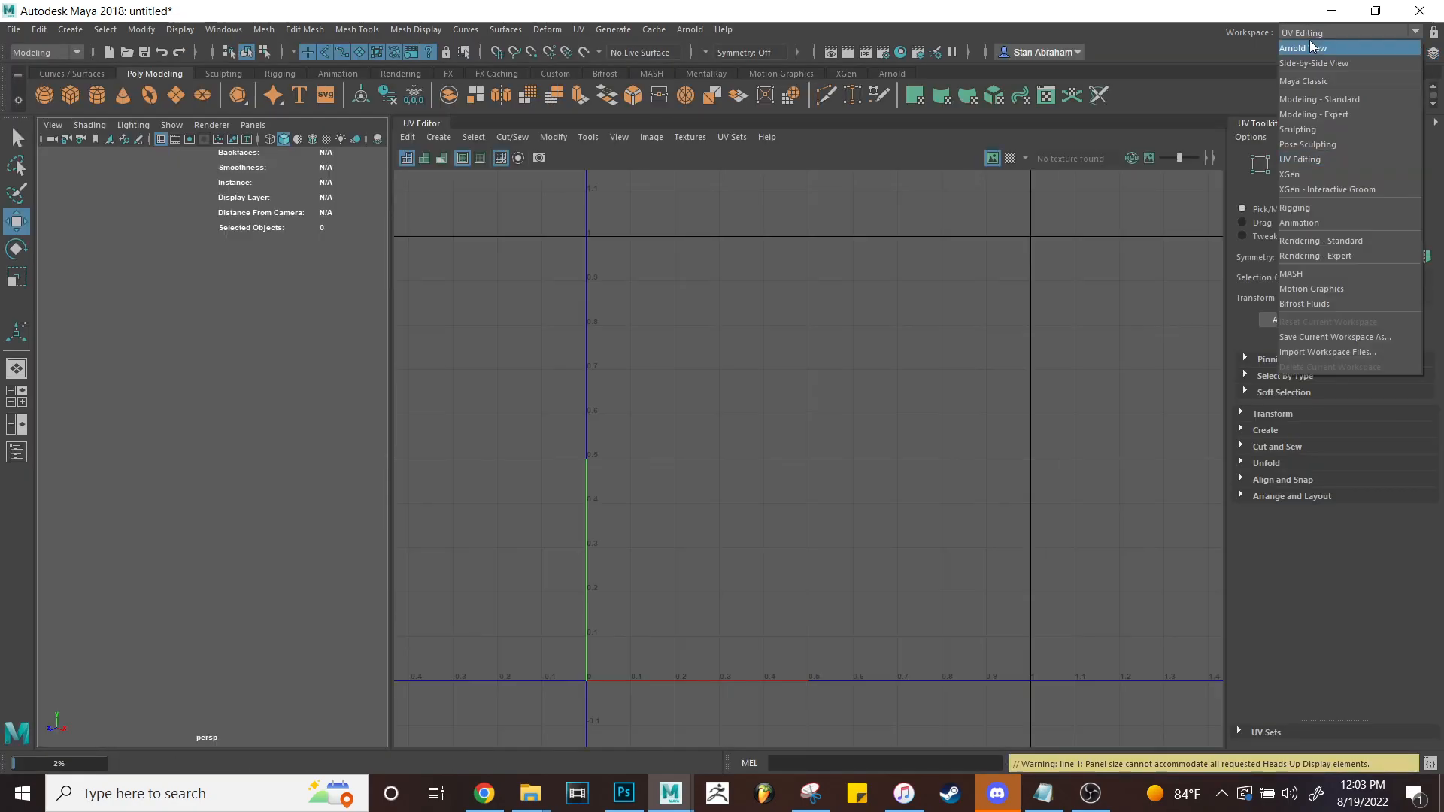
{"action": "left_click", "coordinate": [1312, 50]}
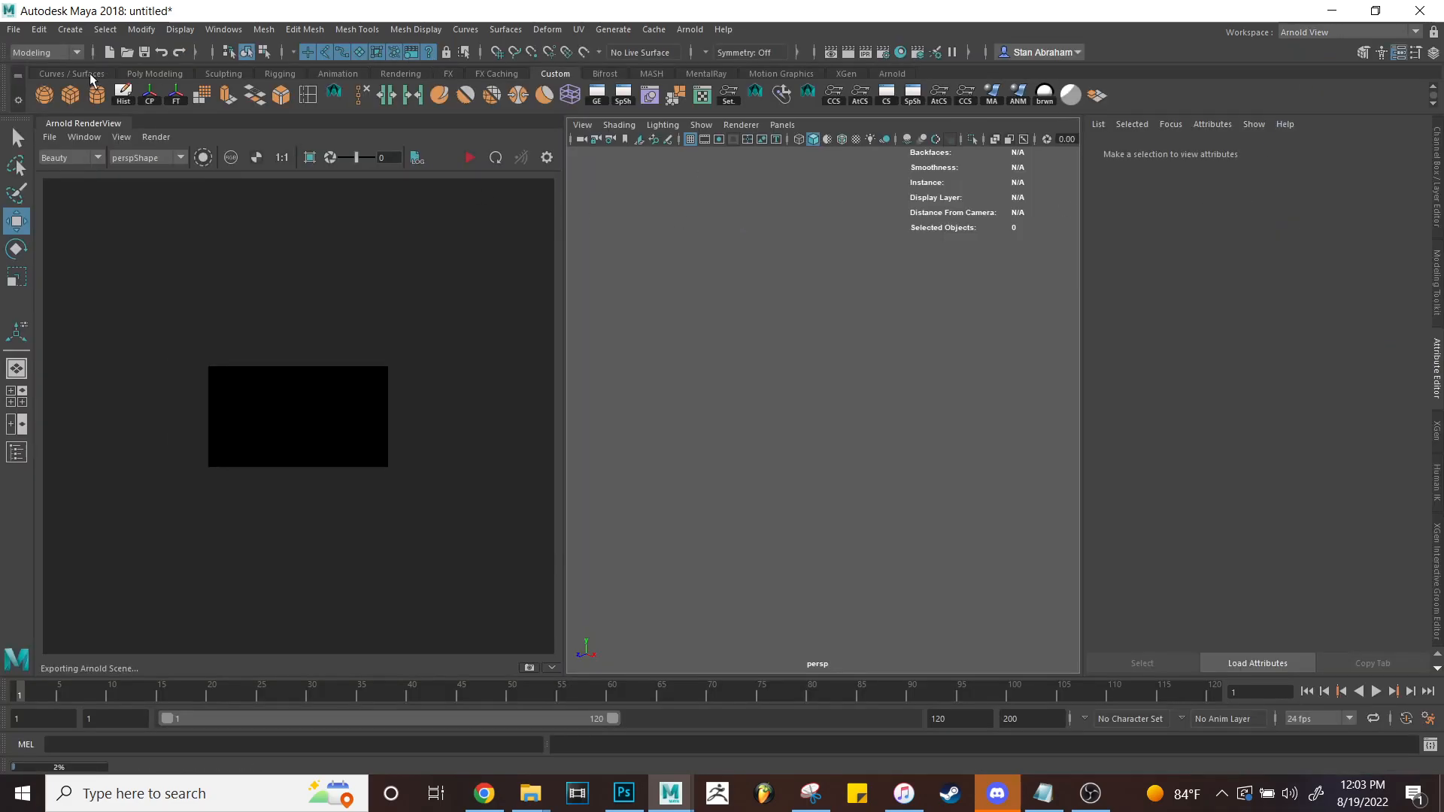
Add a polygon cube and scale it up uniformly.
{"action": "left_click", "coordinate": [70, 94]}
{"action": "key", "text": "r"}
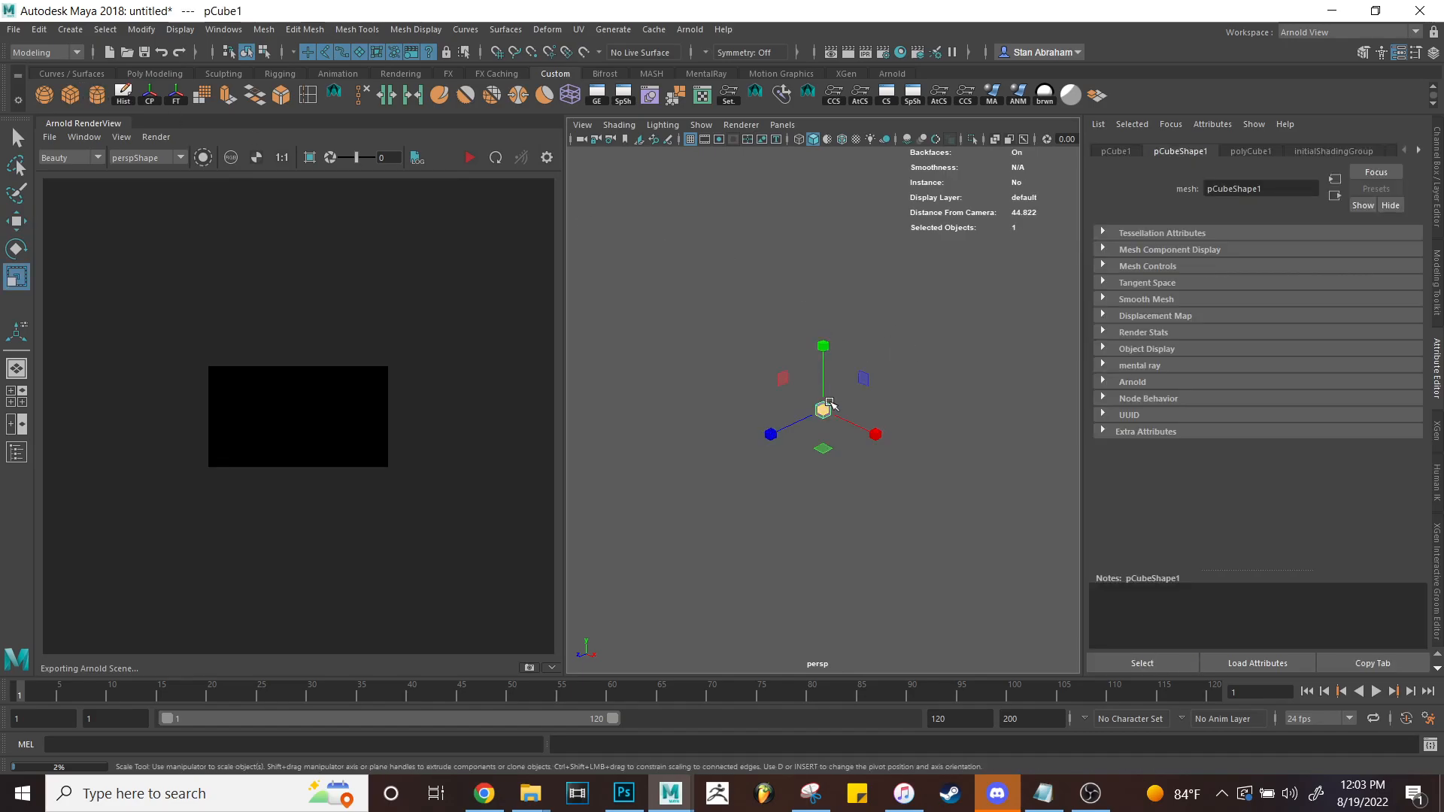
{"action": "left_click_drag", "start_coordinate": [825, 409], "coordinate": [912, 424]}
Add a directional light above-left of the cube and shade the view with all lights.
{"action": "left_click", "coordinate": [70, 29]}
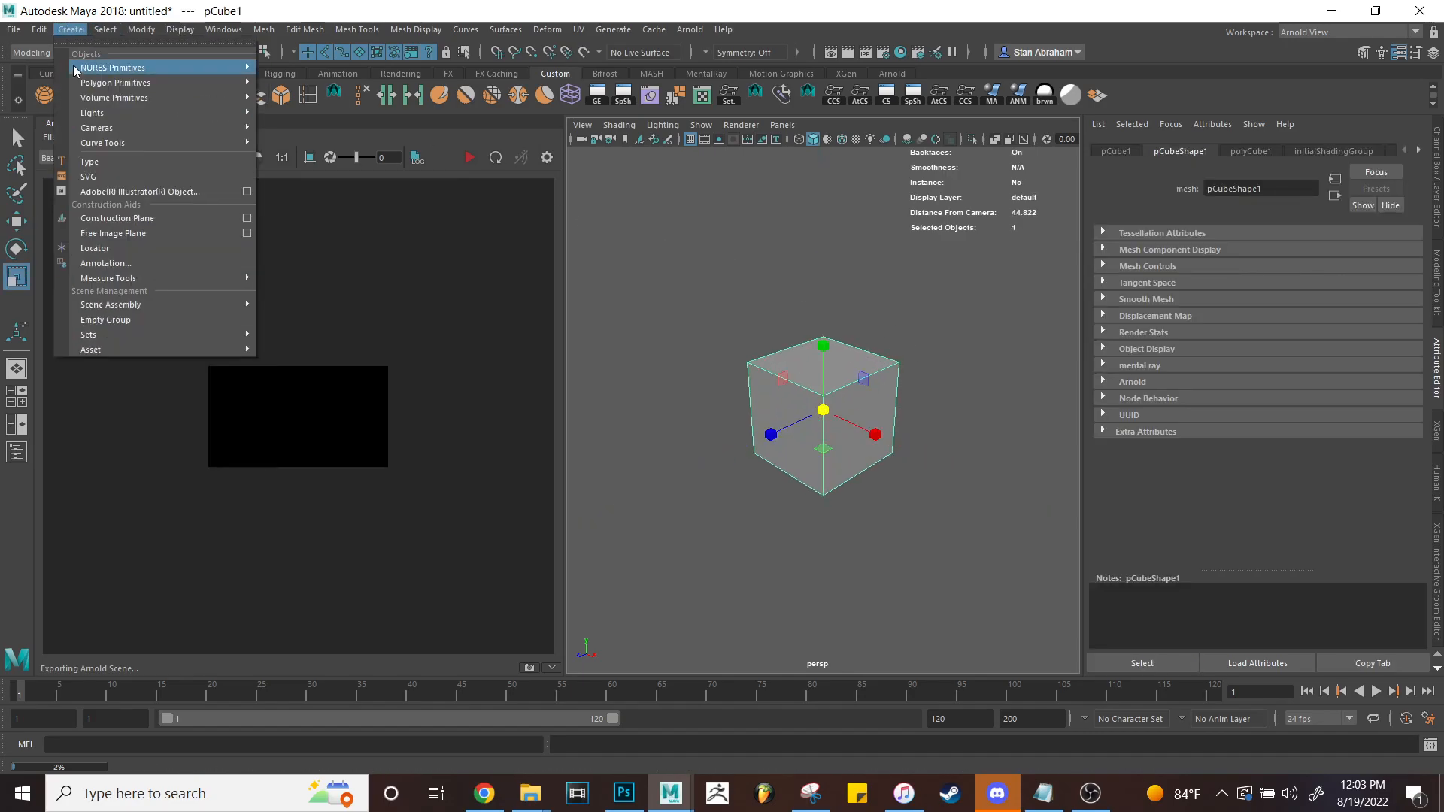
{"action": "mouse_move", "coordinate": [115, 87]}
{"action": "mouse_move", "coordinate": [106, 113]}
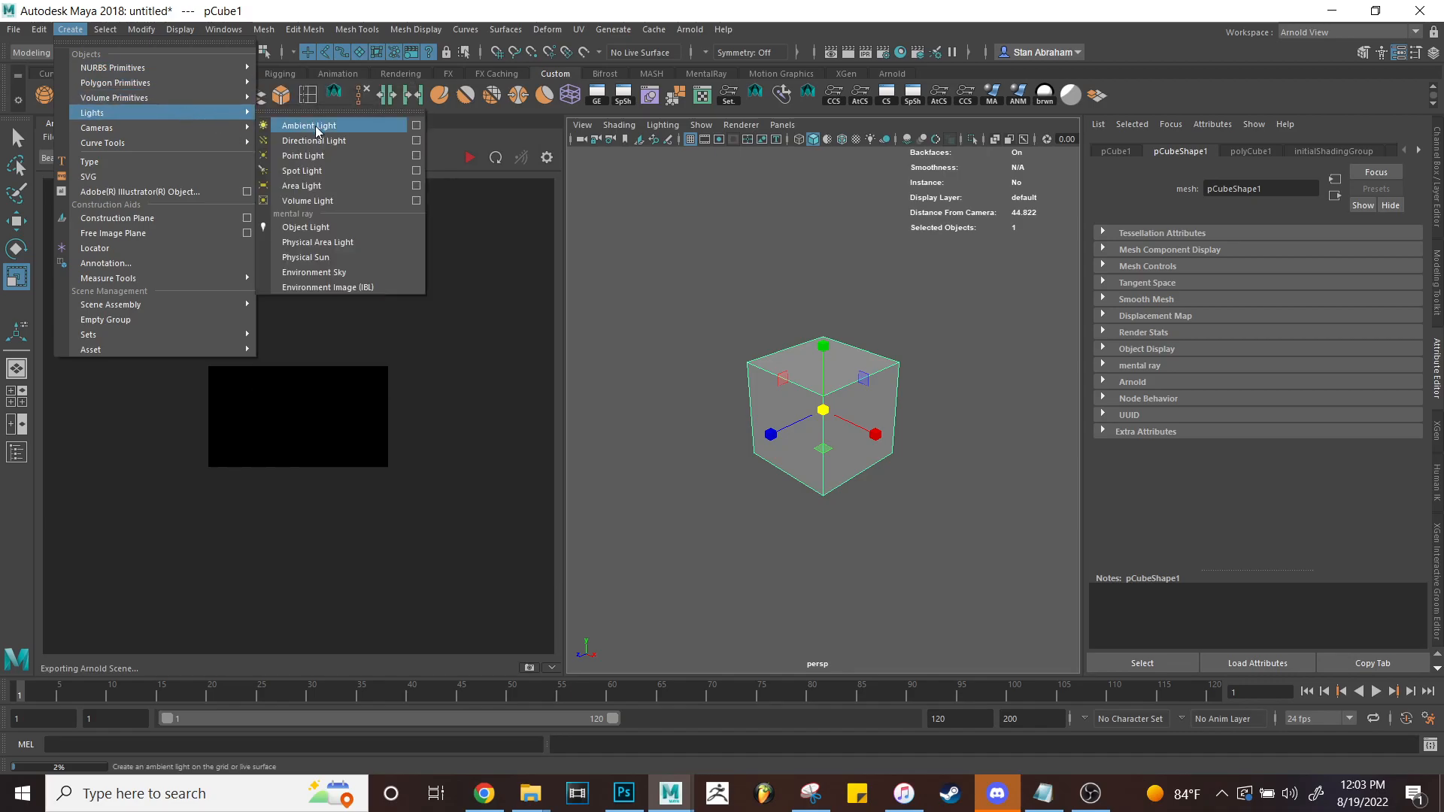
{"action": "left_click", "coordinate": [316, 128]}
{"action": "key", "text": "w"}
{"action": "mouse_move", "coordinate": [824, 410]}
{"action": "left_mouse_down"}
{"action": "mouse_move", "coordinate": [741, 258]}
{"action": "mouse_move", "coordinate": [759, 289]}
{"action": "left_mouse_up"}
{"action": "key", "text": "7"}
{"action": "key", "text": "e"}
Start the interactive Arnold render of the lit cube.
{"action": "left_click", "coordinate": [470, 158]}
{"action": "scroll", "coordinate": [351, 418], "scroll_direction": "up", "scroll_amount": 1}
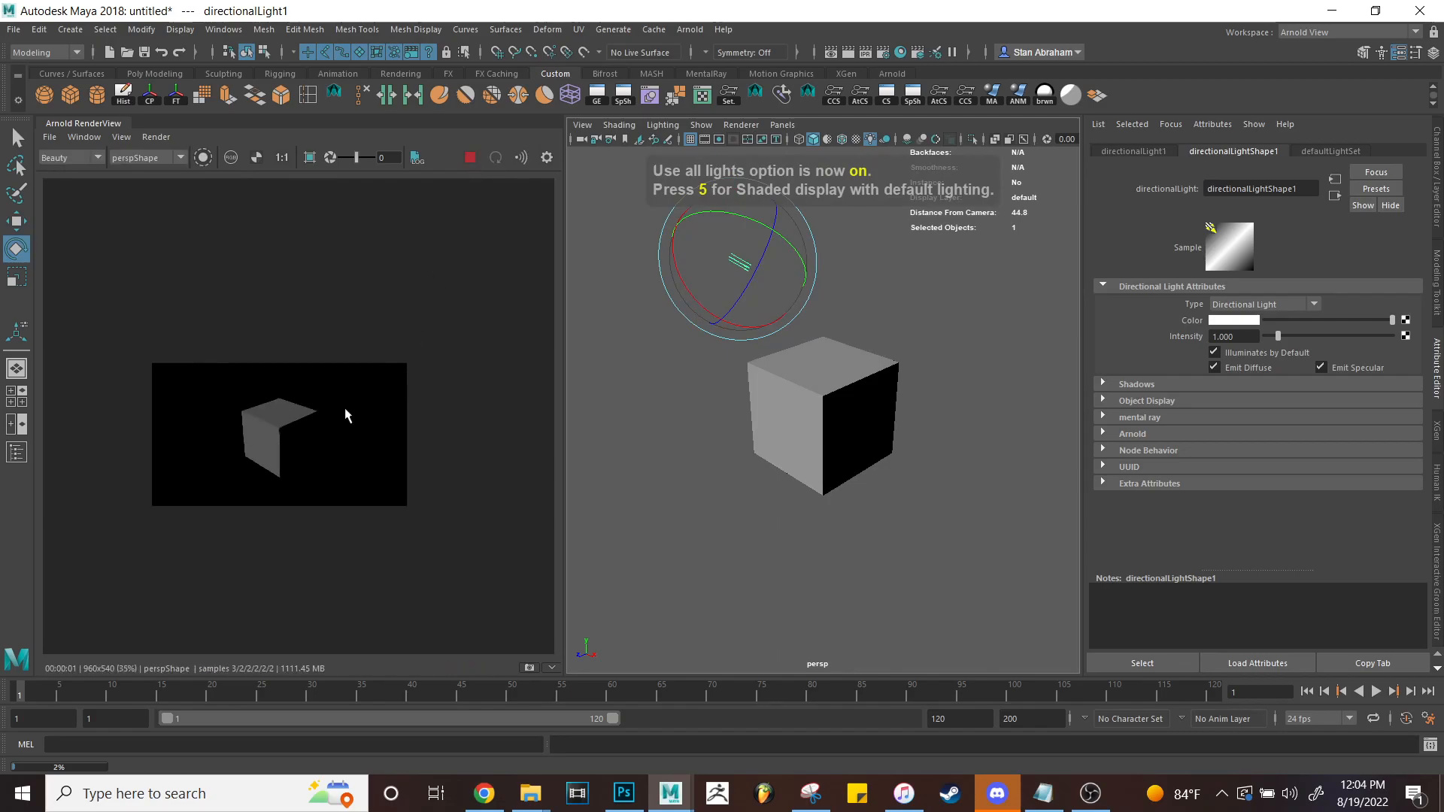
{"action": "left_click", "coordinate": [1303, 36]}
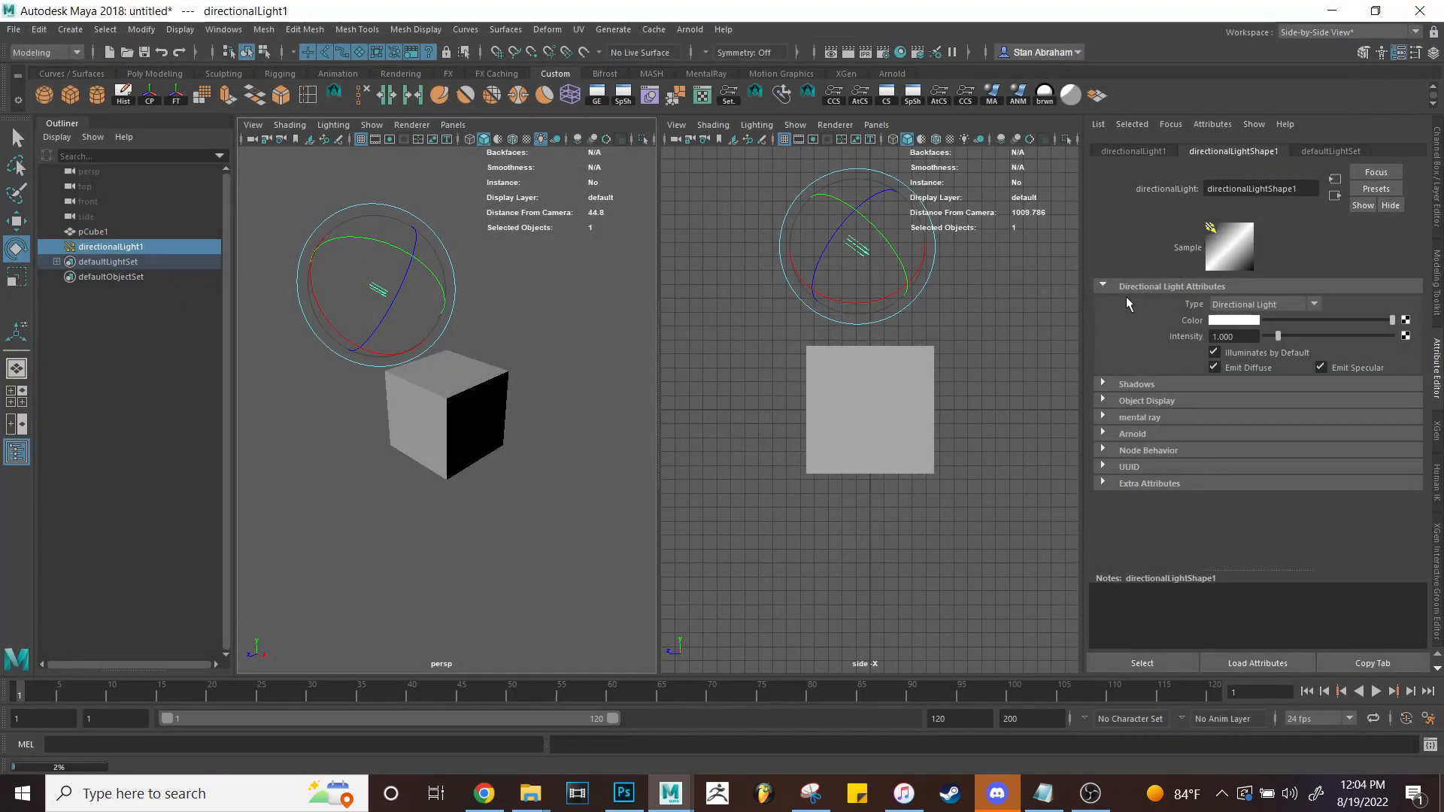
Deselect the light and reframe the perspective and side views.
{"action": "left_click", "coordinate": [994, 401]}
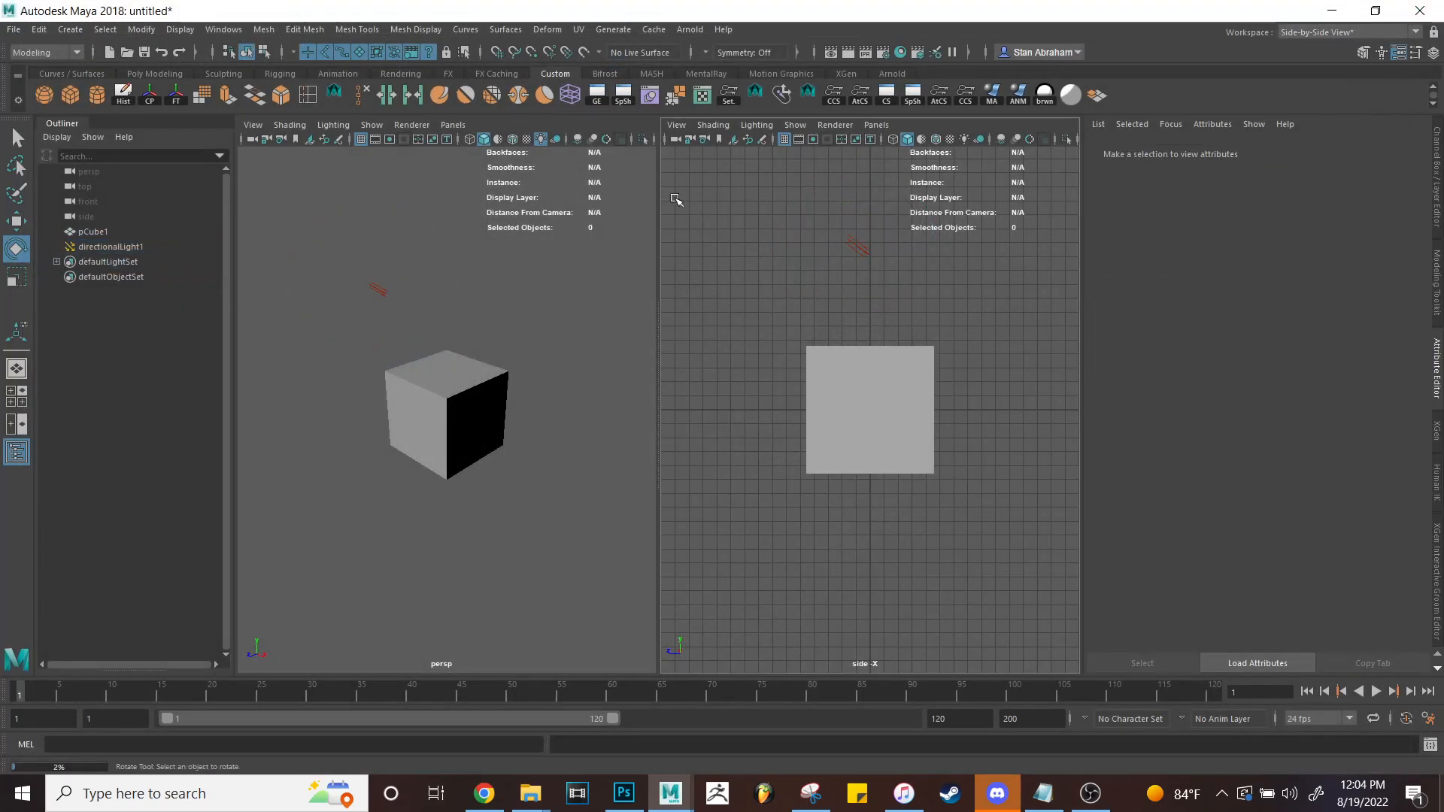
{"action": "left_click", "coordinate": [452, 129]}
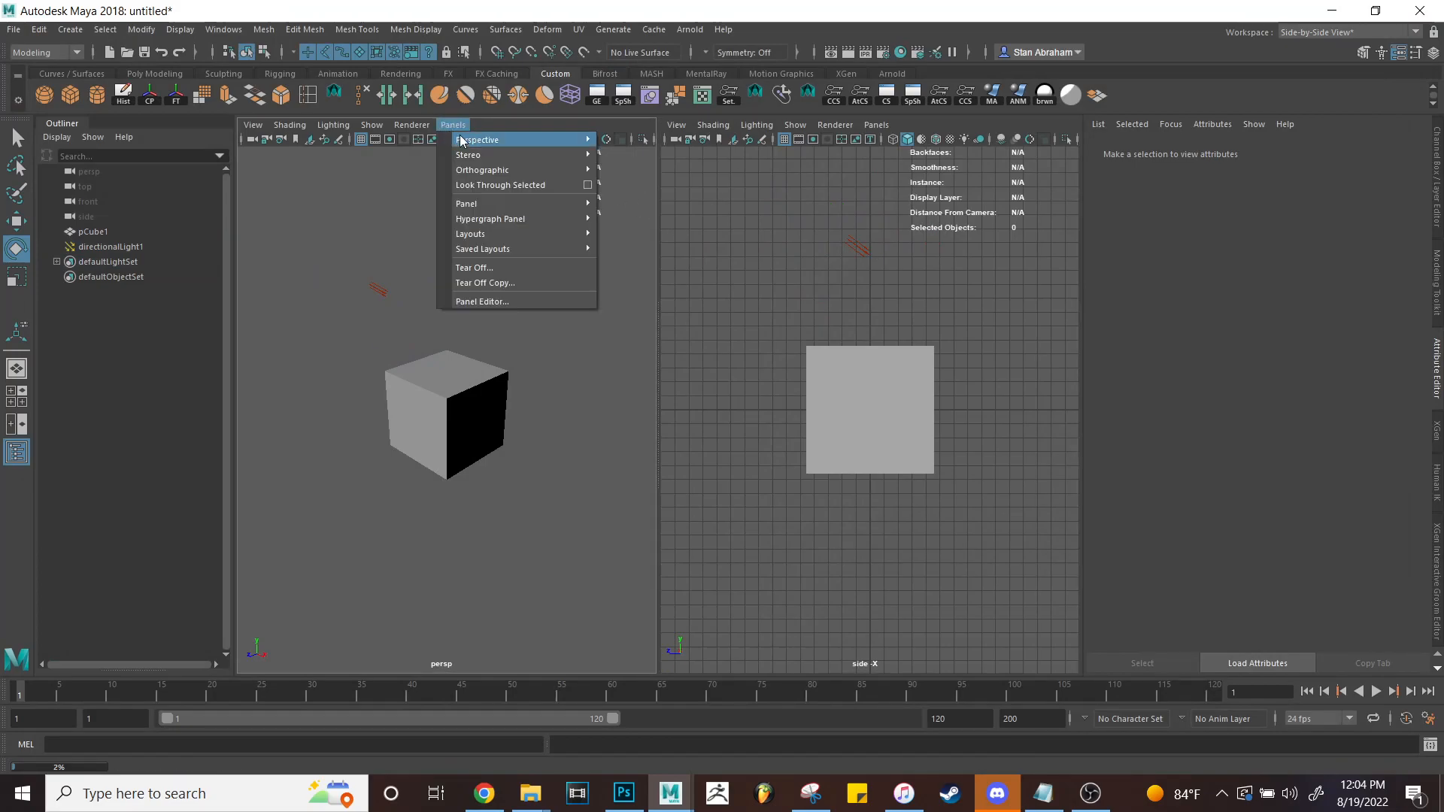
{"action": "left_click", "coordinate": [429, 209]}
{"action": "left_click_drag", "start_coordinate": [434, 214], "coordinate": [460, 206], "text": "alt"}
{"action": "middle_click_drag", "start_coordinate": [953, 329], "coordinate": [925, 345], "text": "alt"}
{"action": "scroll", "coordinate": [944, 337], "scroll_direction": "down", "scroll_amount": 2}
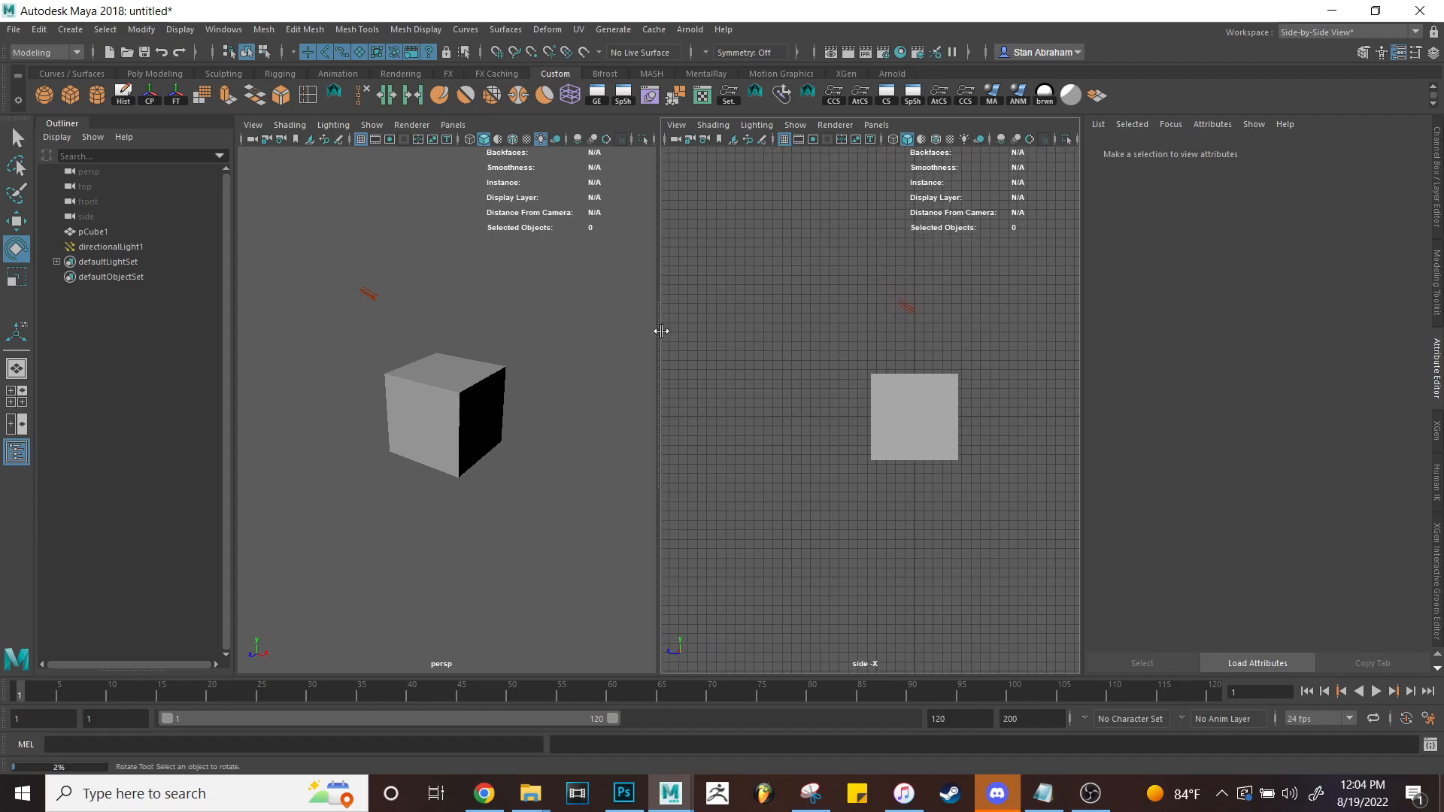
{"action": "middle_click_drag", "start_coordinate": [838, 329], "coordinate": [823, 329], "text": "alt"}
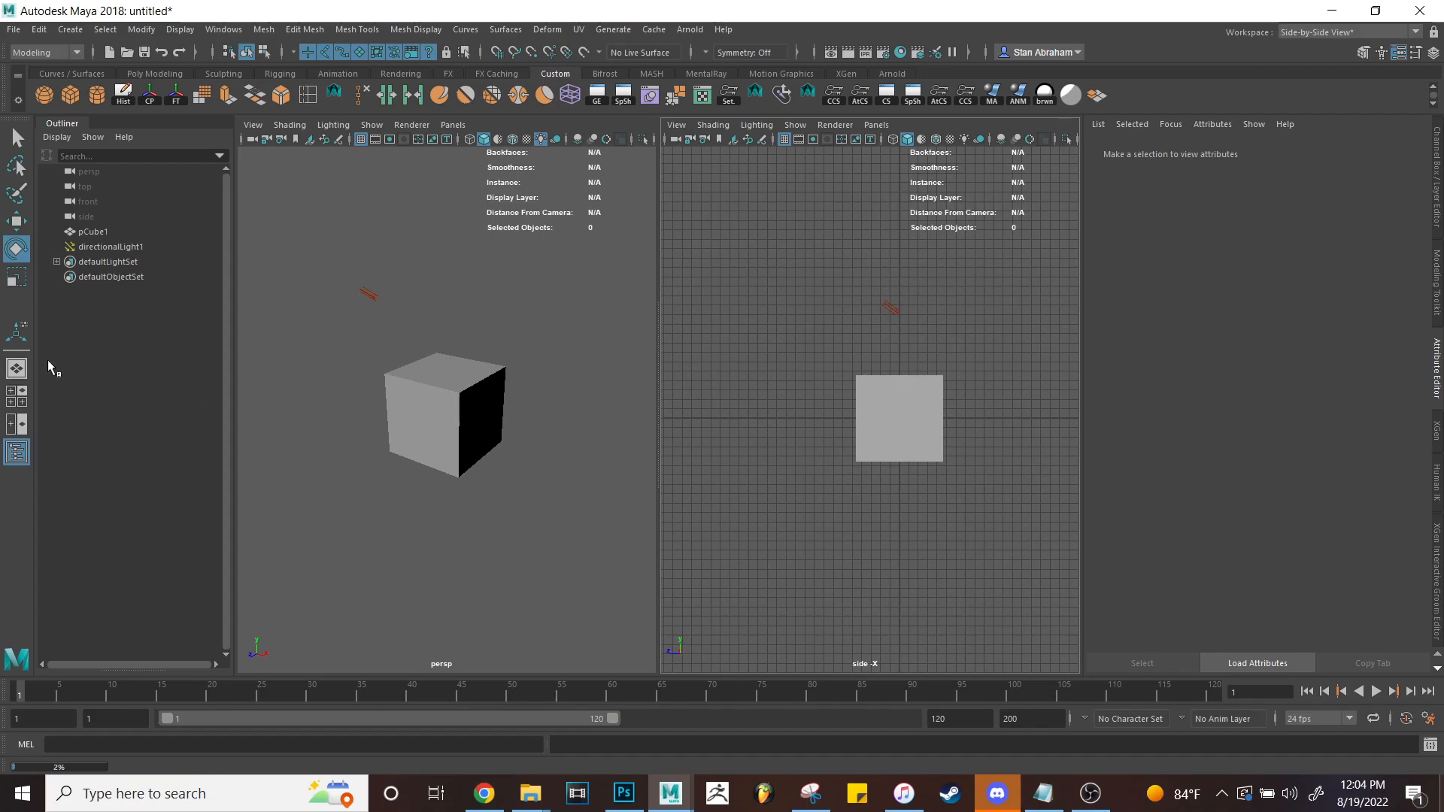
Try single, side-by-side and stacked viewport layouts, then switch to the Arnold View workspace.
{"action": "right_click", "coordinate": [11, 366]}
{"action": "left_click", "coordinate": [43, 378]}
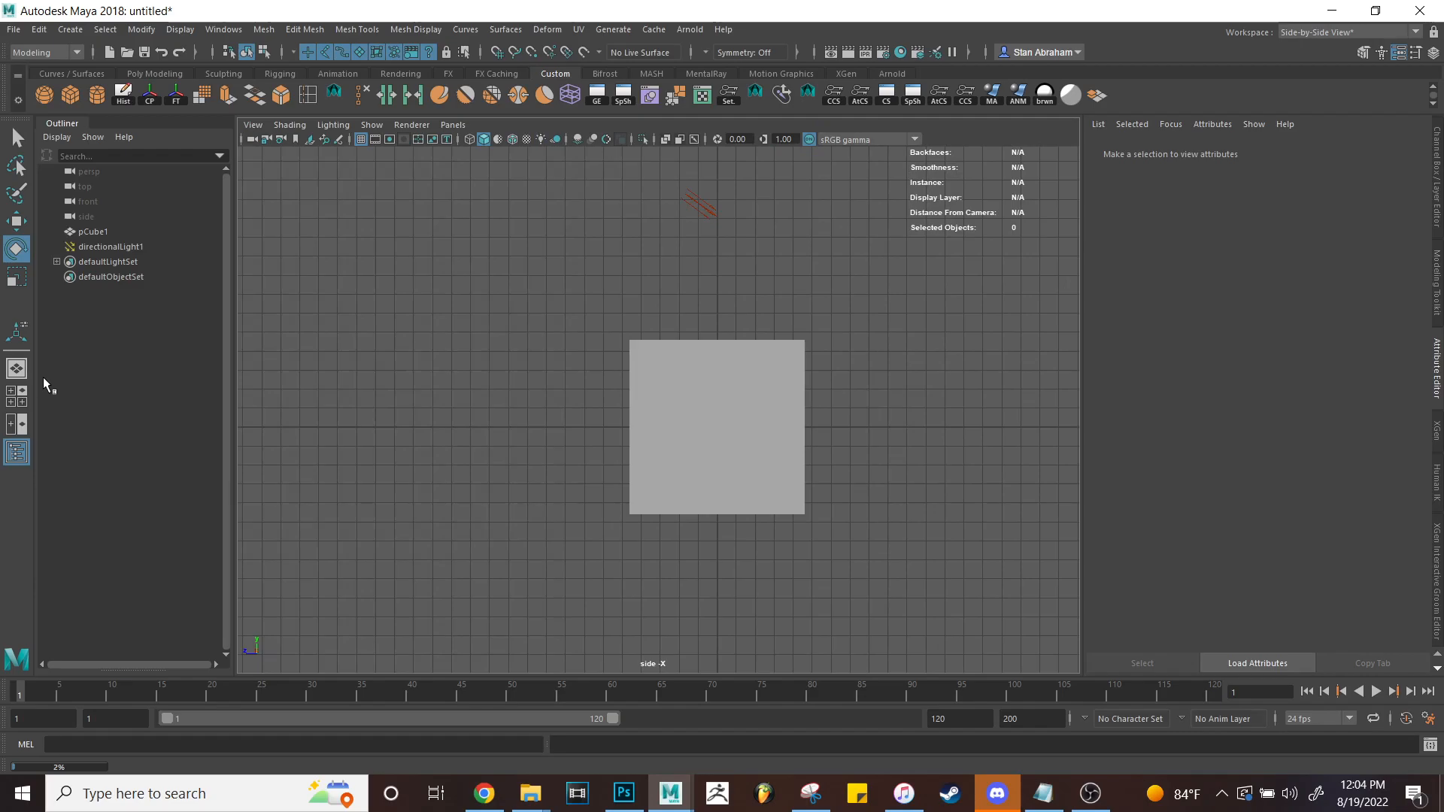
{"action": "right_click", "coordinate": [11, 376]}
{"action": "left_click", "coordinate": [90, 397]}
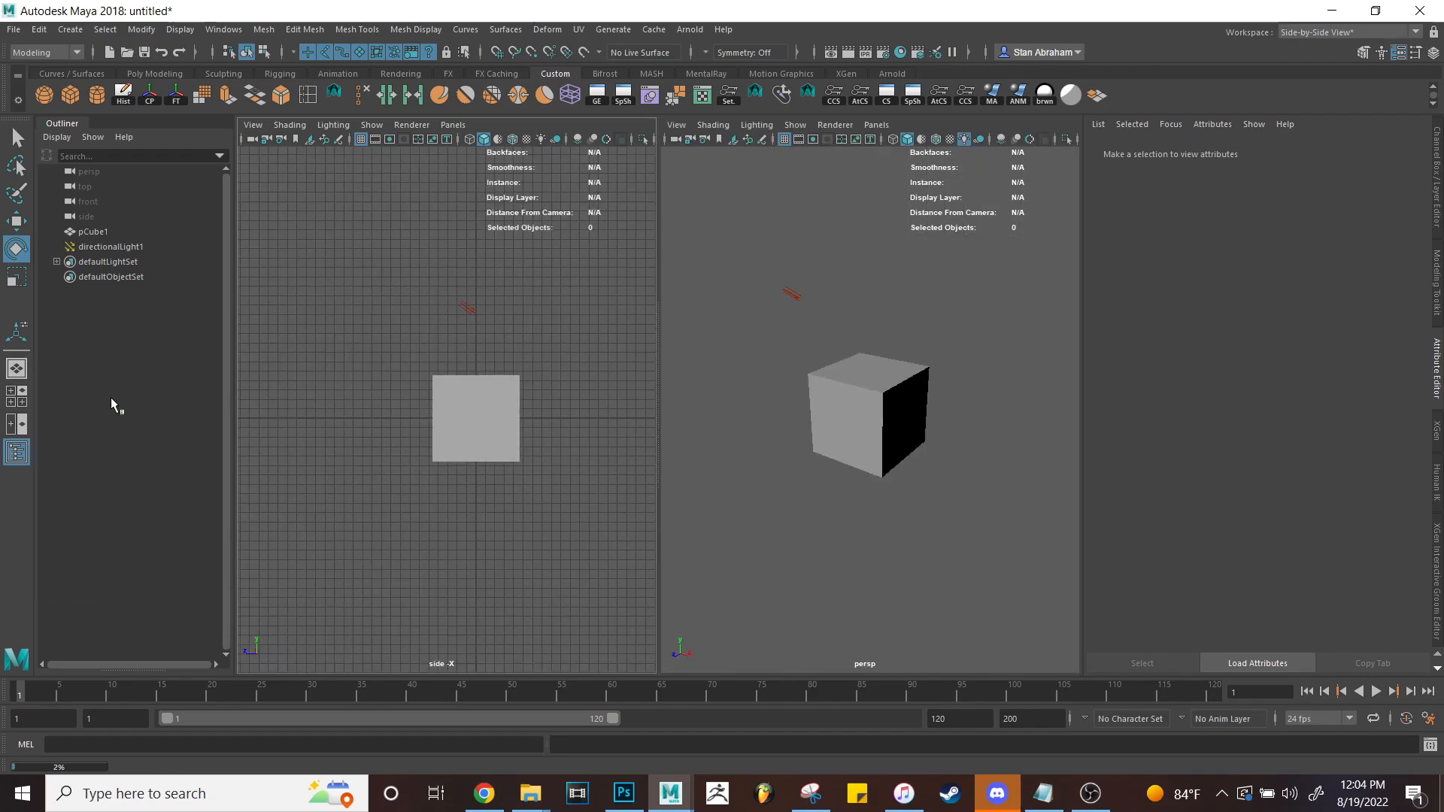
{"action": "right_click", "coordinate": [22, 373]}
{"action": "left_click", "coordinate": [126, 408]}
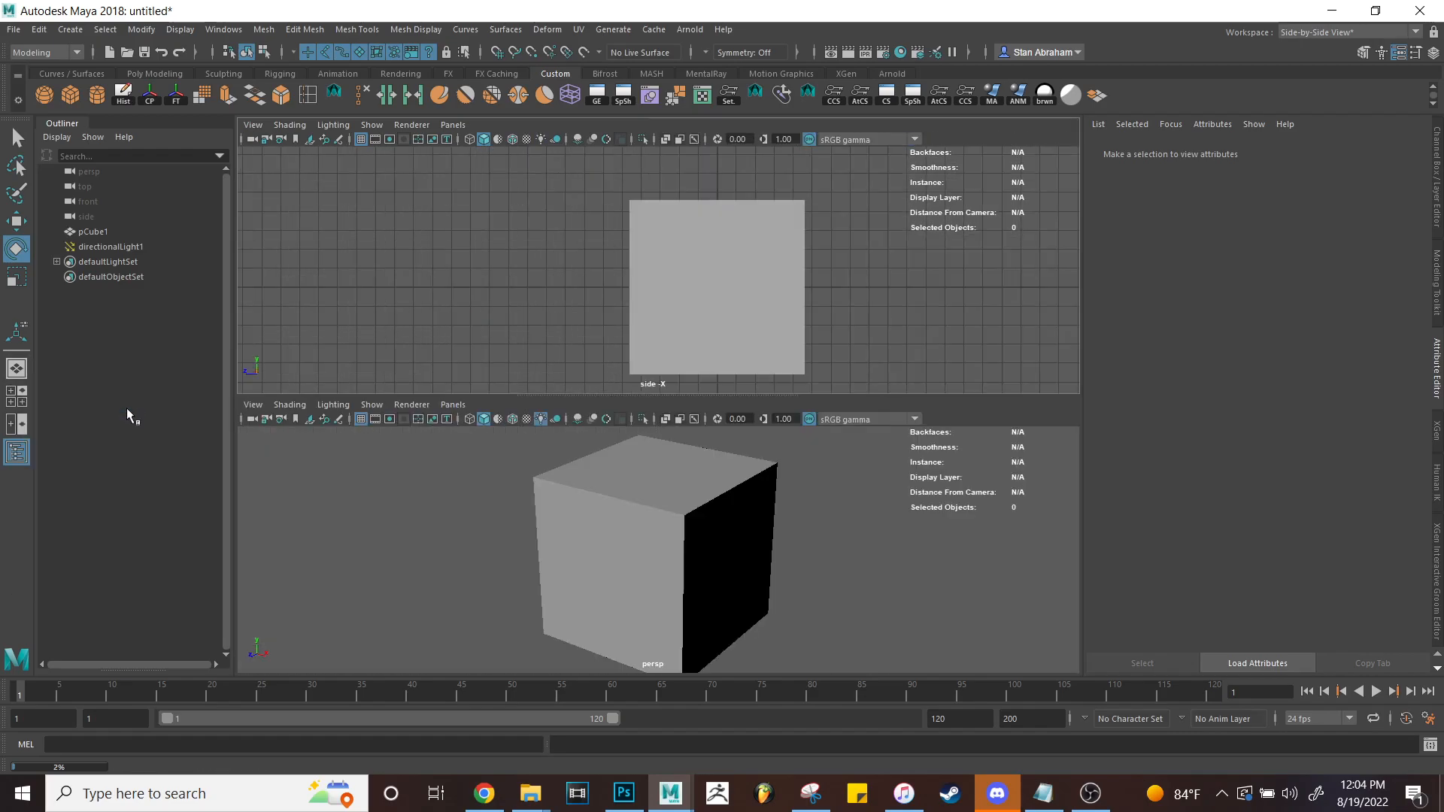
{"action": "right_click", "coordinate": [2, 370]}
{"action": "left_click", "coordinate": [32, 382]}
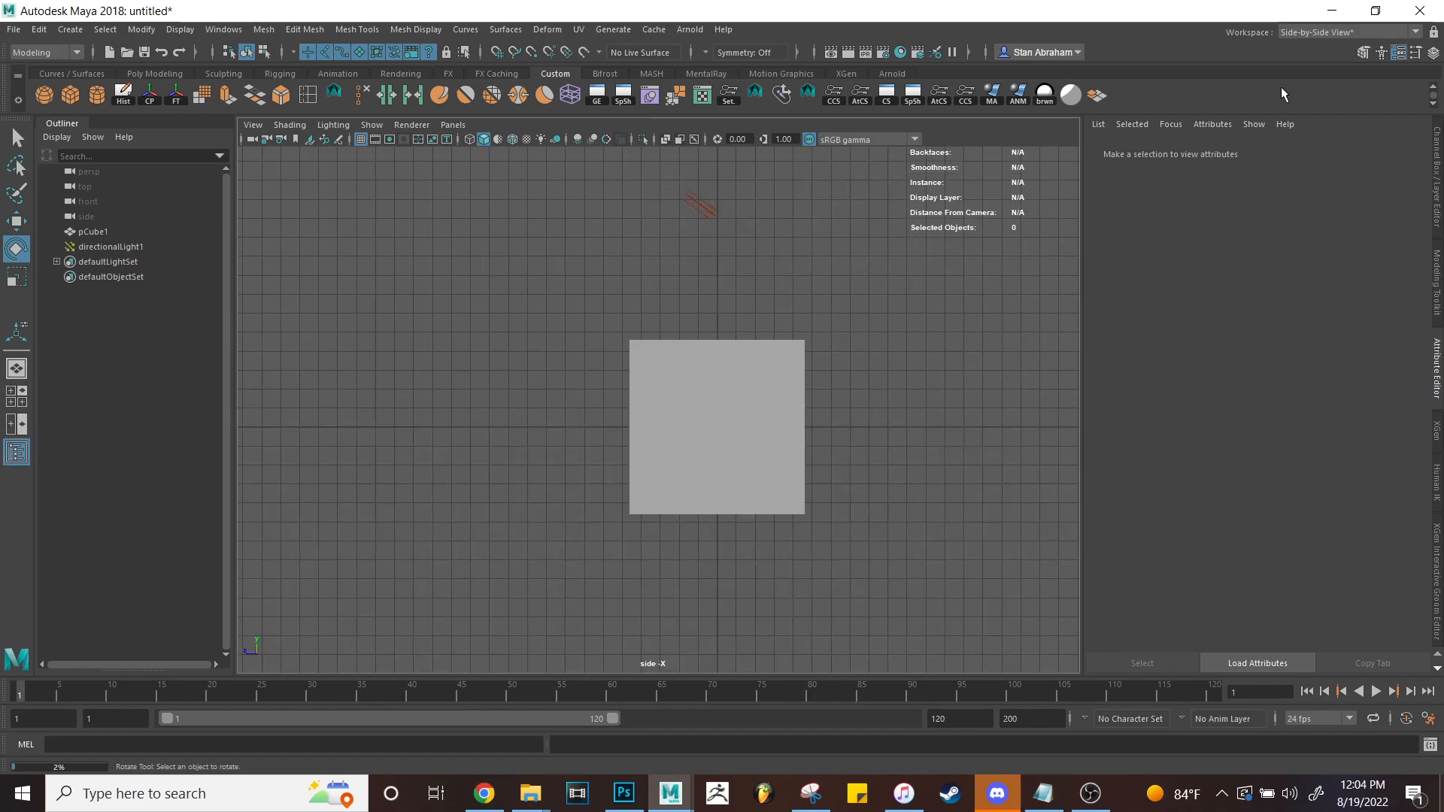
{"action": "left_click", "coordinate": [1319, 33]}
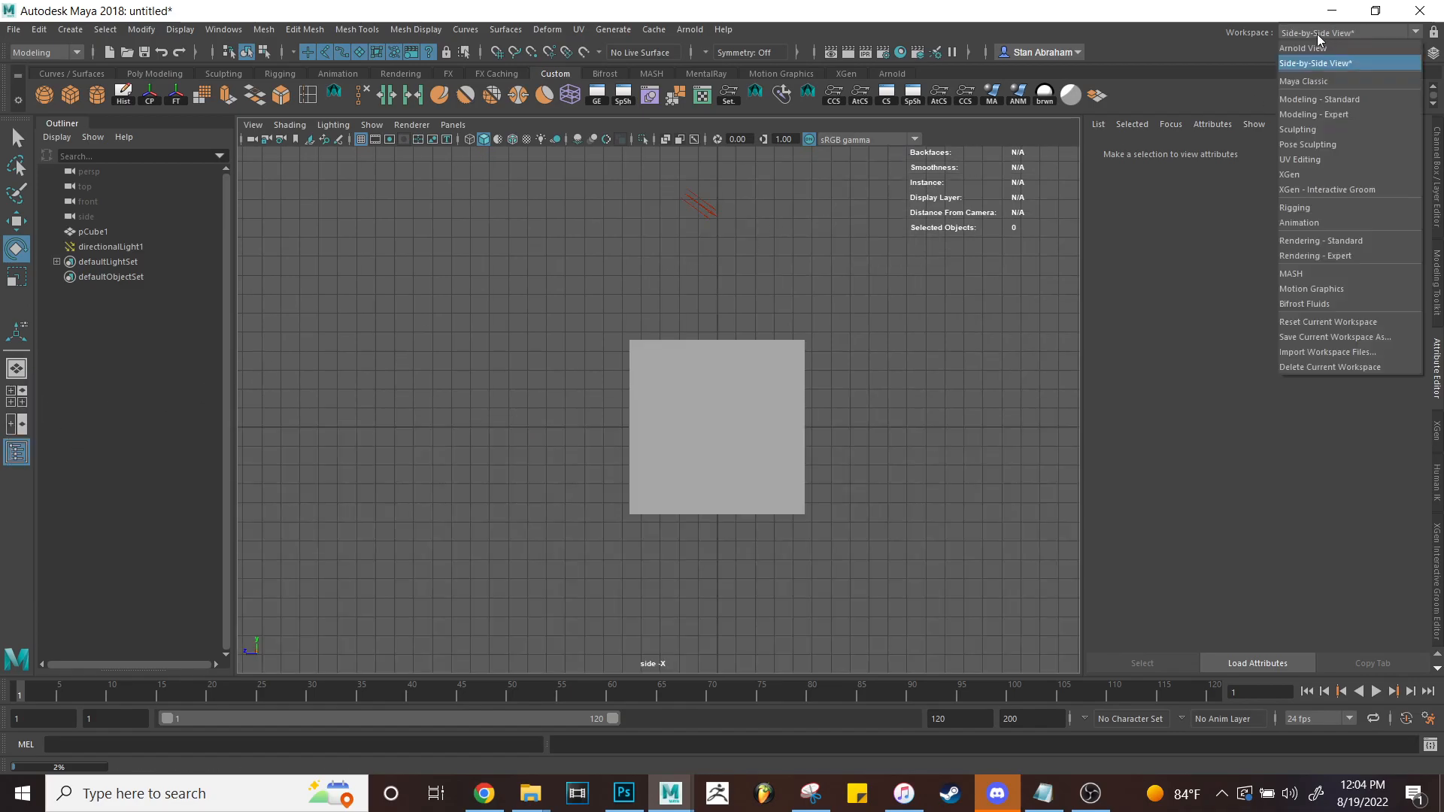
{"action": "left_click", "coordinate": [1315, 43]}
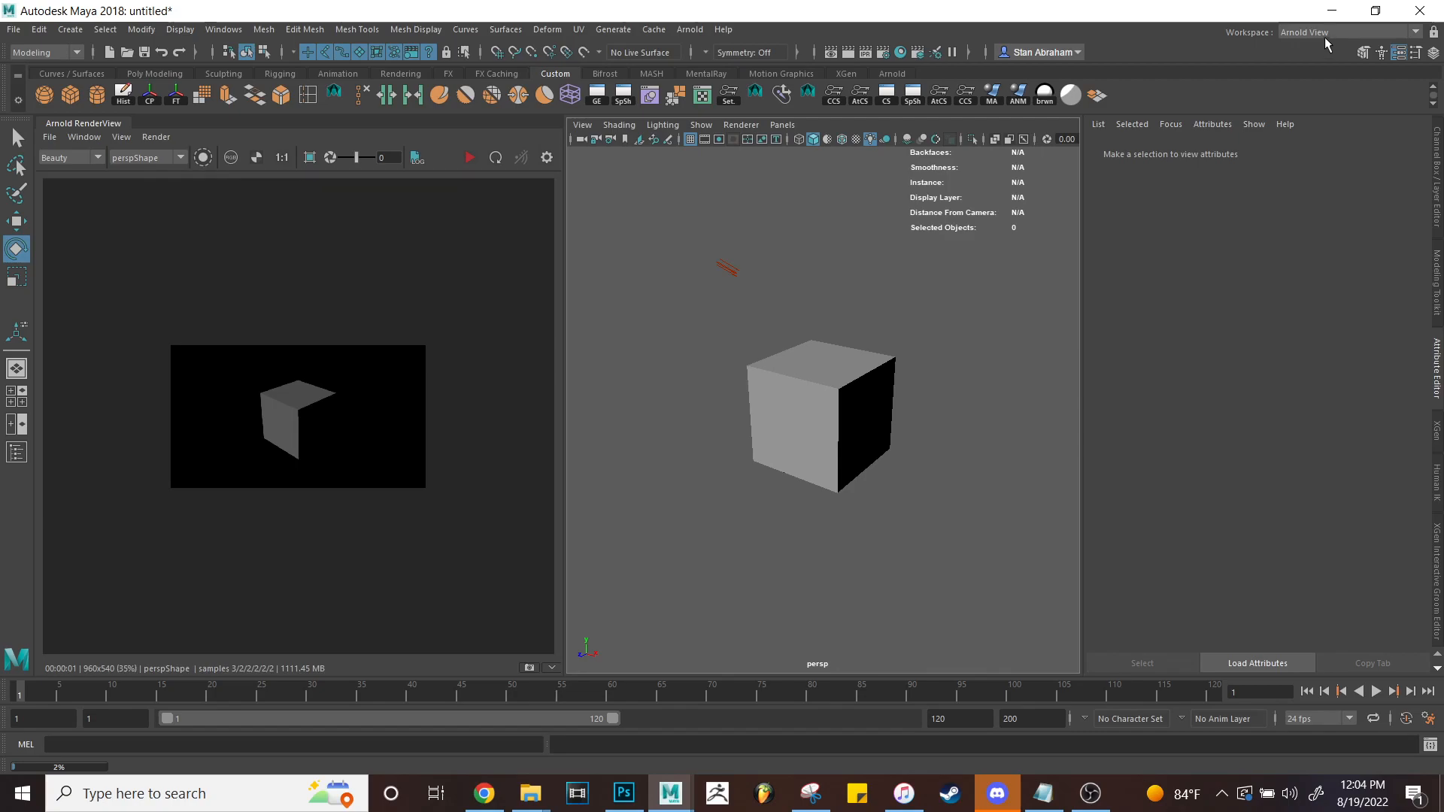
Switch to the Side-by-Side View workspace with a single-pane layout.
{"action": "left_click", "coordinate": [1330, 32]}
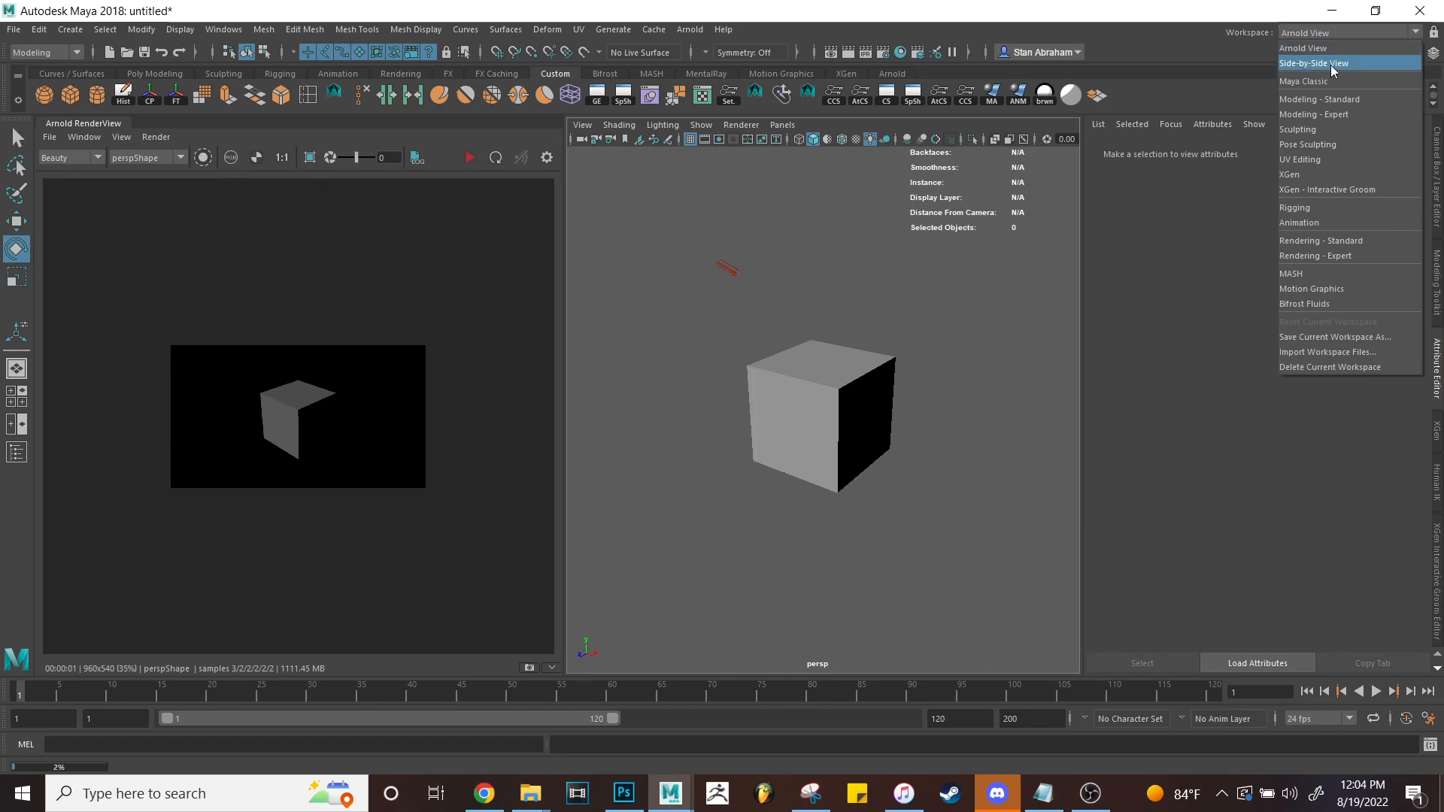
{"action": "left_click", "coordinate": [1335, 69]}
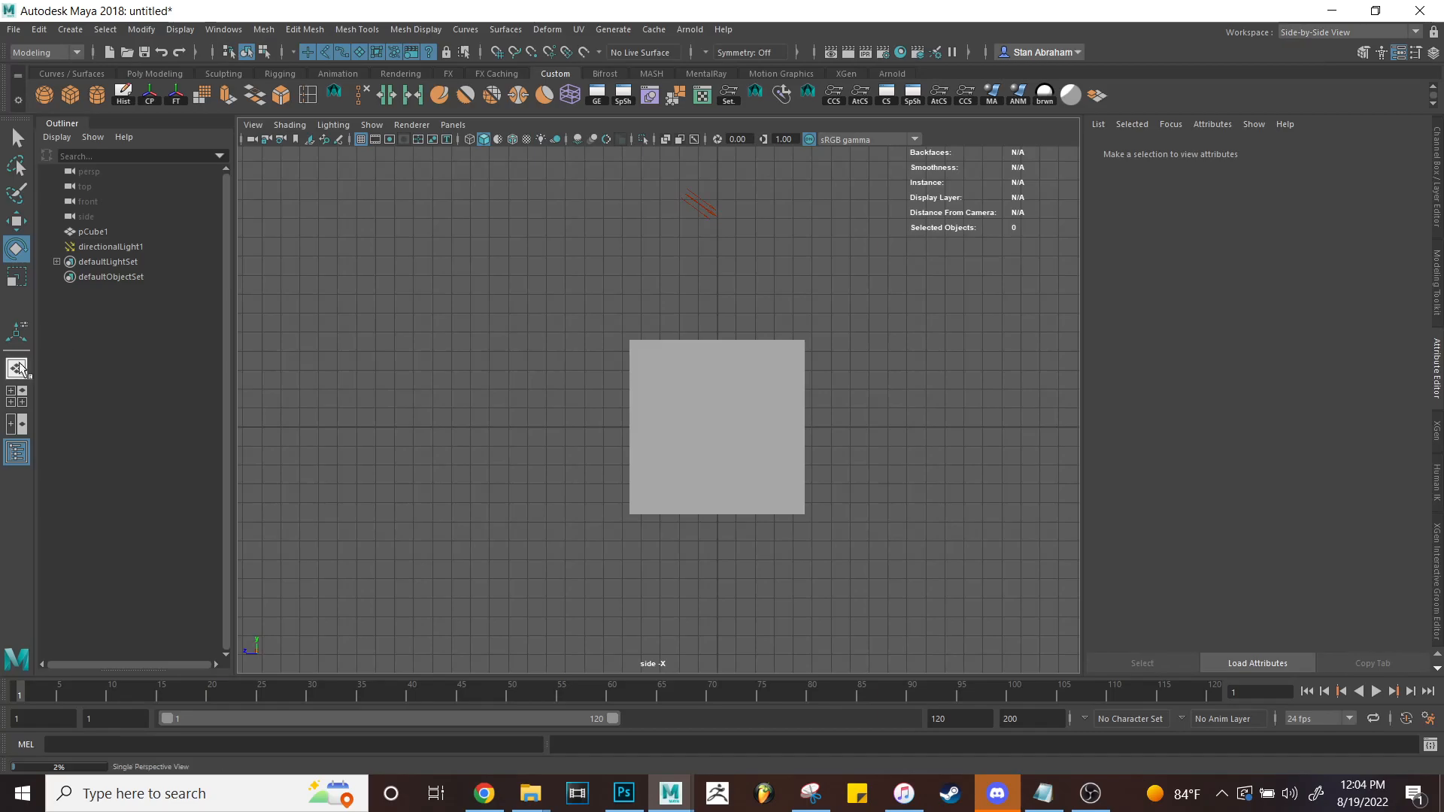
{"action": "right_click", "coordinate": [21, 382]}
{"action": "left_click", "coordinate": [21, 385]}
Hide the viewport grid and show the persp camera view of the cube.
{"action": "left_click", "coordinate": [360, 140]}
{"action": "left_click", "coordinate": [453, 125]}
{"action": "mouse_move", "coordinate": [481, 142]}
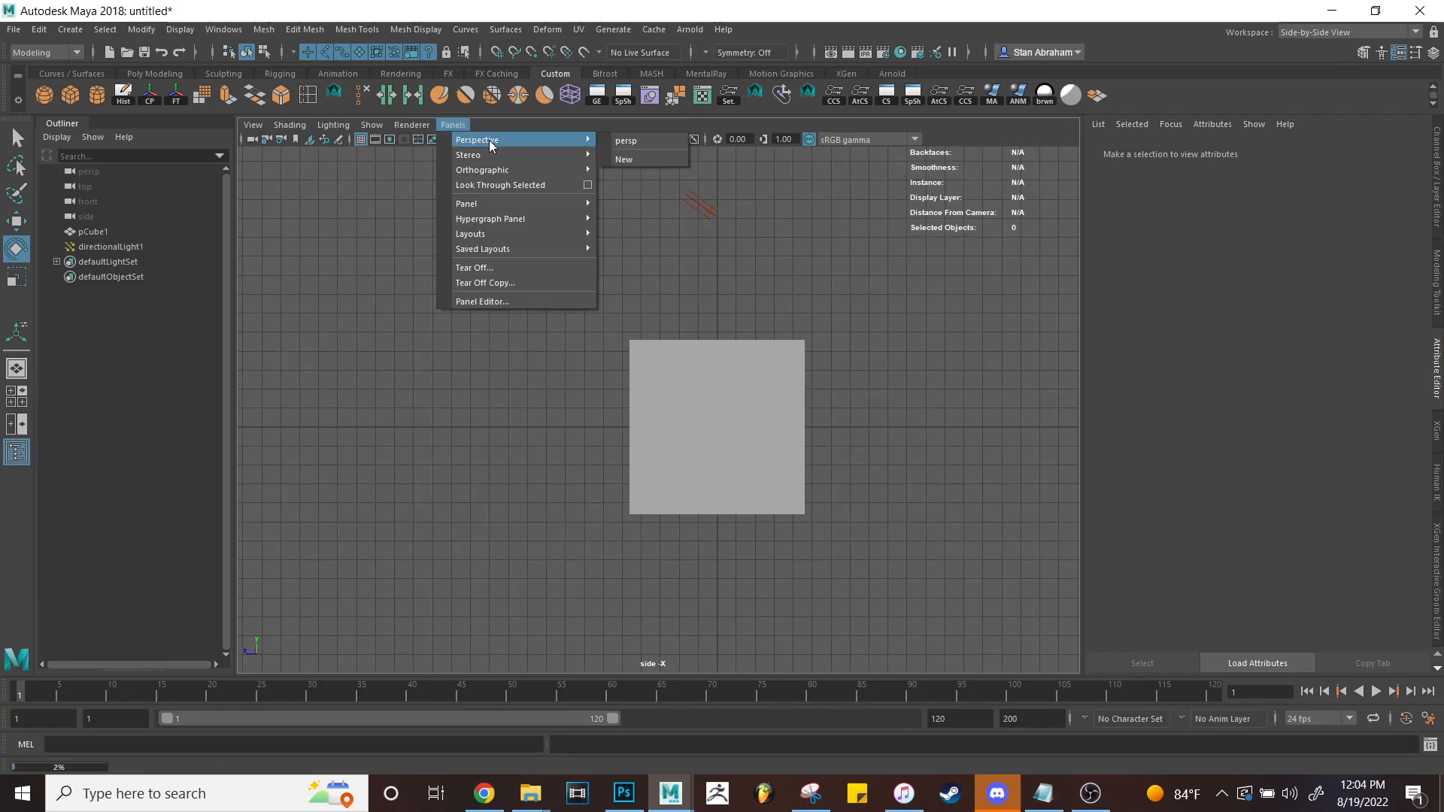
{"action": "left_click", "coordinate": [636, 143]}
{"action": "left_click_drag", "start_coordinate": [819, 317], "coordinate": [819, 295], "text": "alt"}
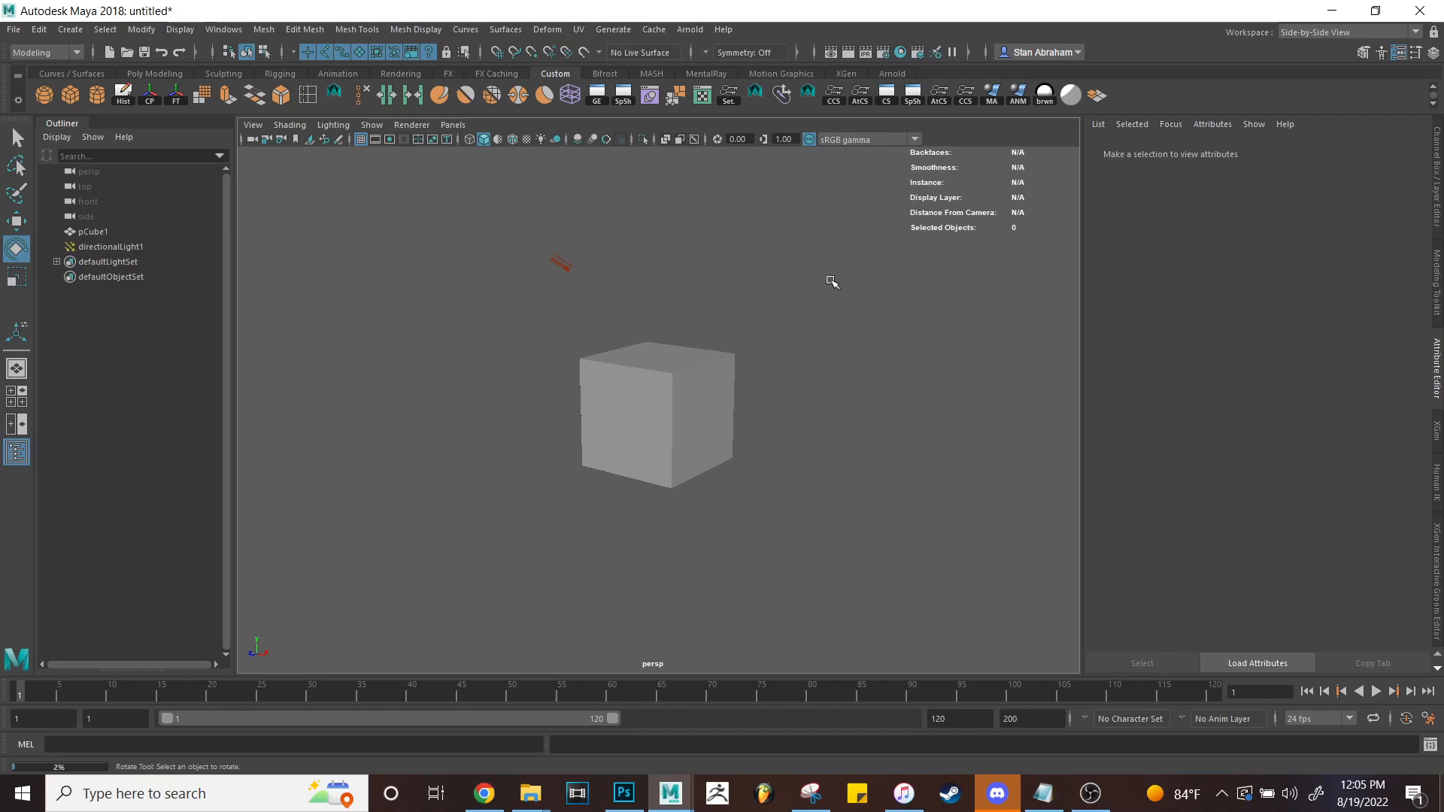
Dock the Graph Editor beside the Outliner, show the XGen panel, and slightly widen the perspective view.
{"action": "left_click", "coordinate": [596, 94]}
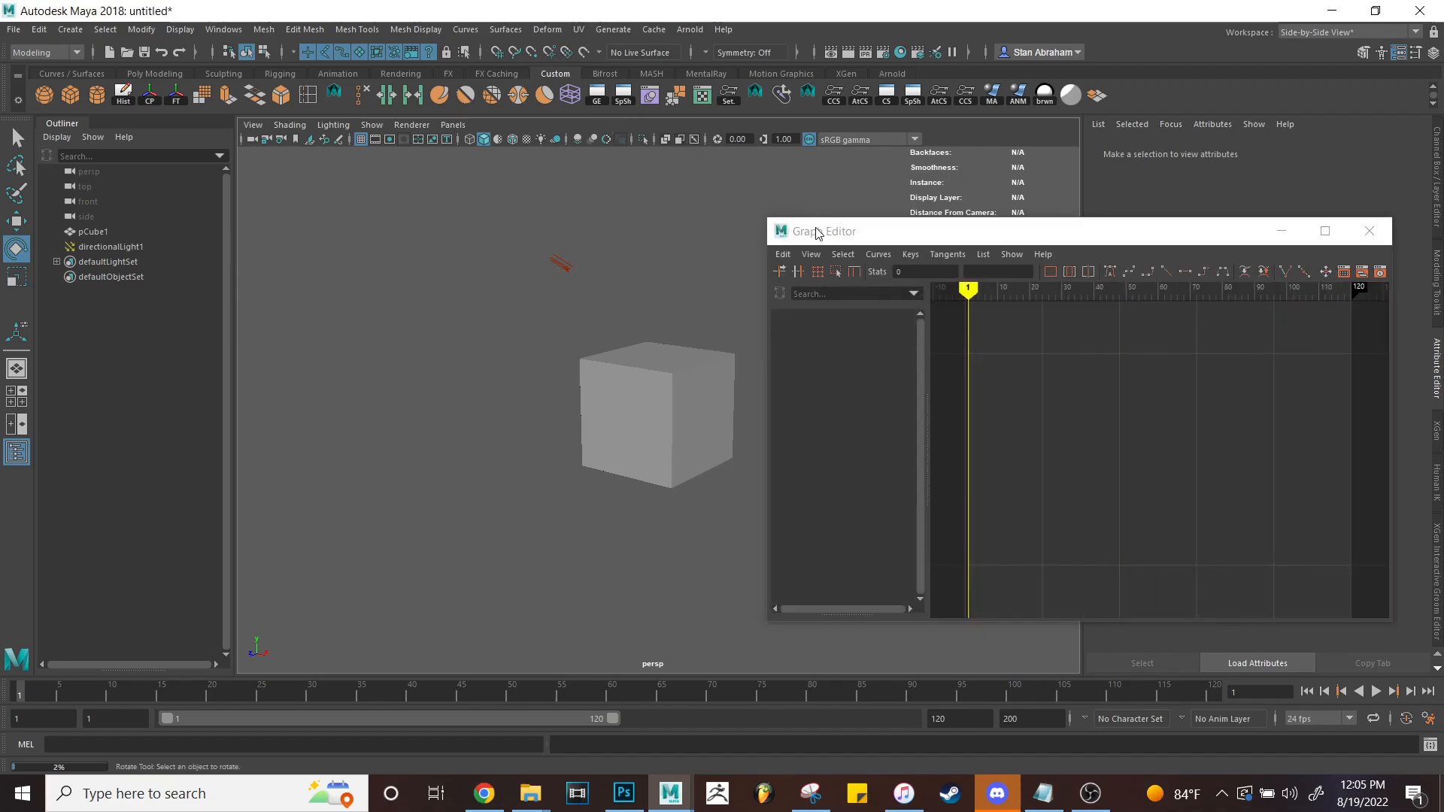
{"action": "left_click_drag", "start_coordinate": [852, 238], "coordinate": [859, 164]}
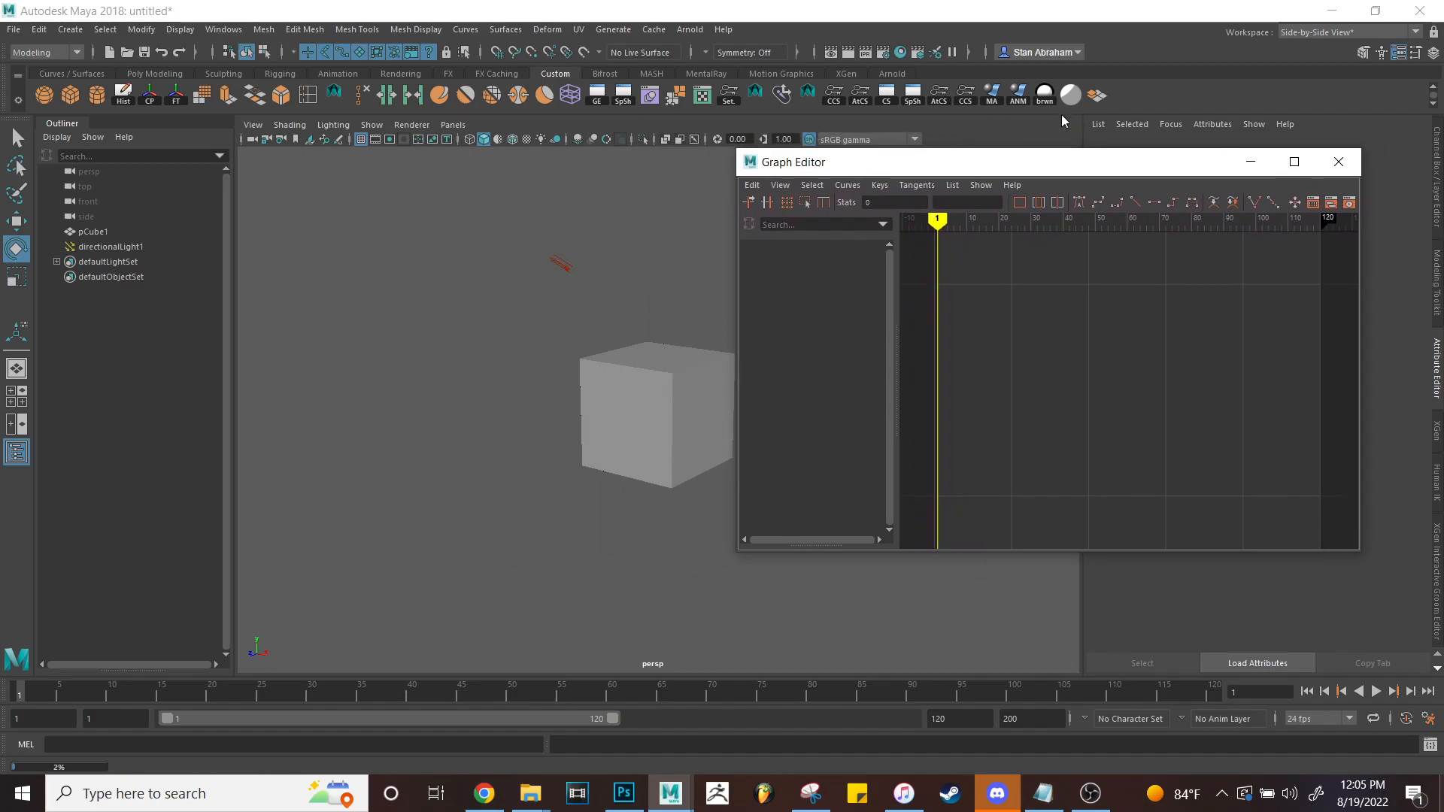
{"action": "left_click_drag", "start_coordinate": [928, 167], "coordinate": [234, 219]}
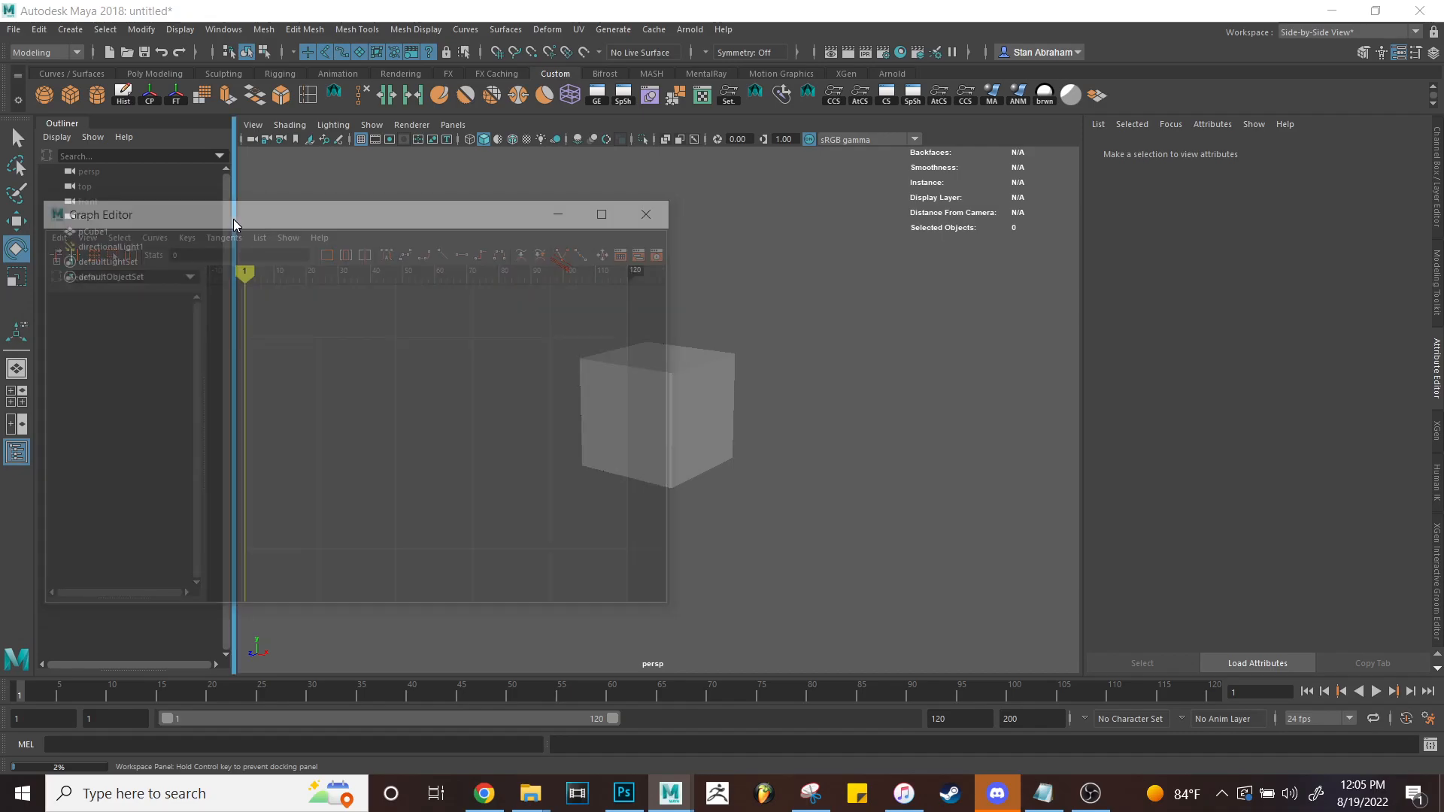
{"action": "left_click_drag", "start_coordinate": [233, 219], "coordinate": [234, 219]}
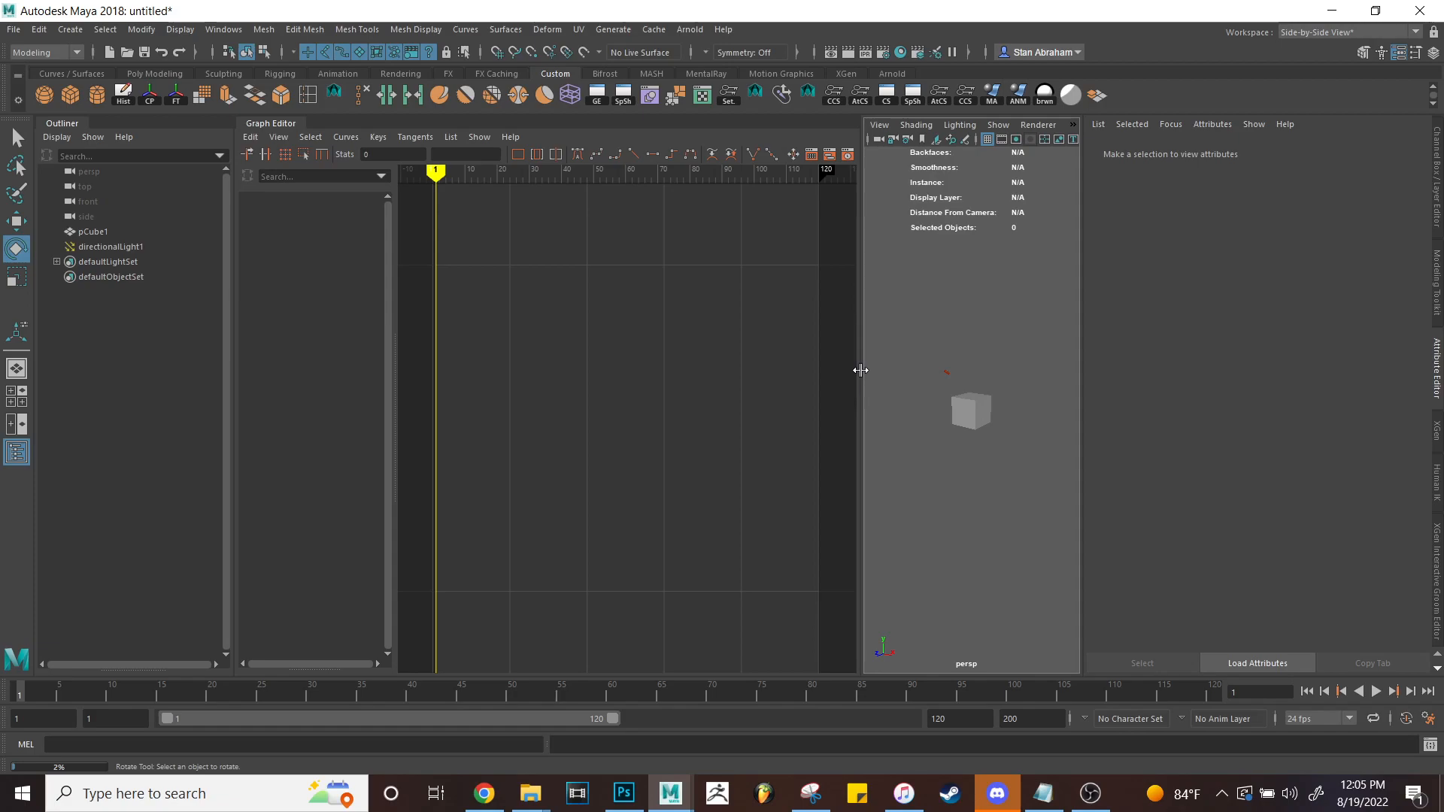
{"action": "left_click", "coordinate": [1398, 53]}
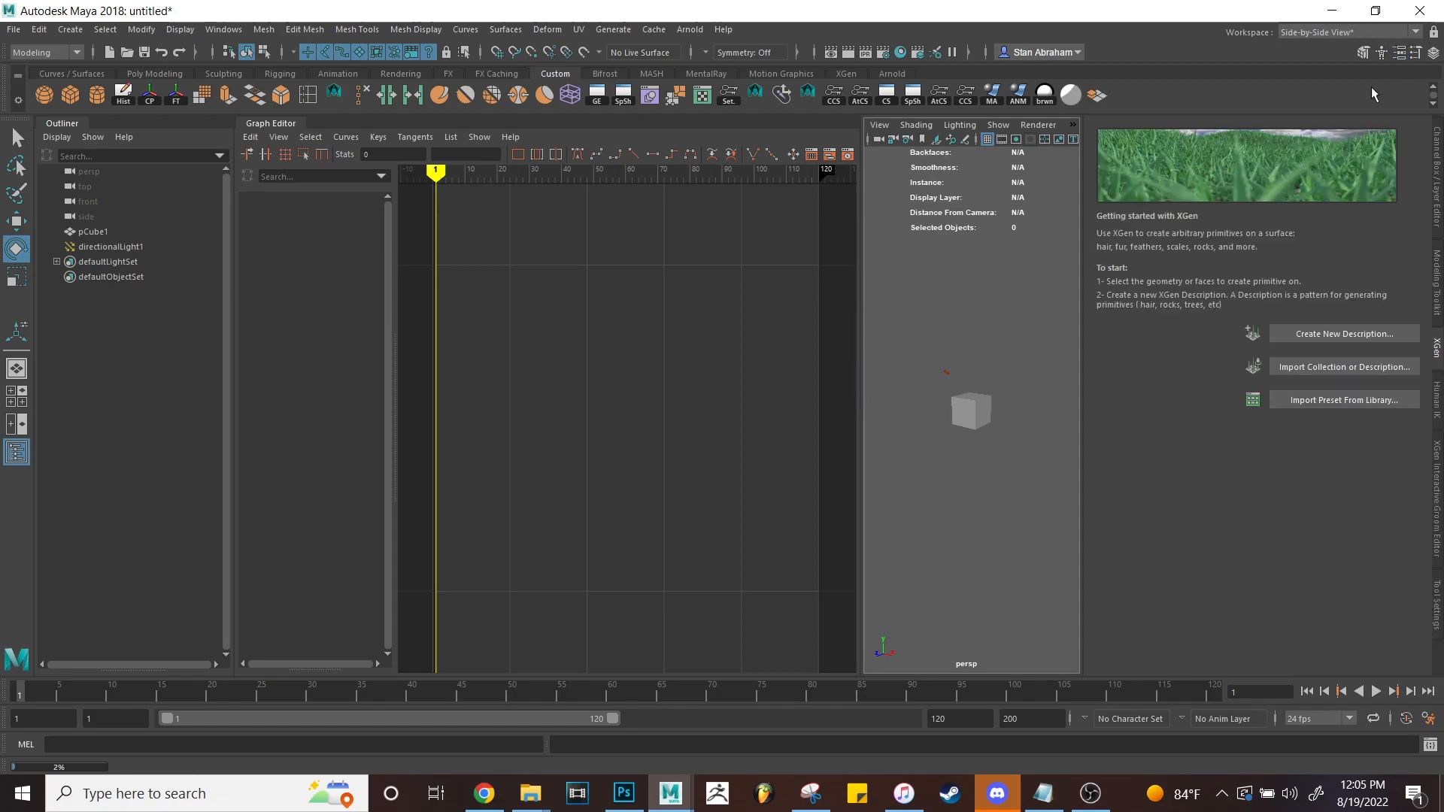
{"action": "left_click_drag", "start_coordinate": [1081, 305], "coordinate": [1106, 311]}
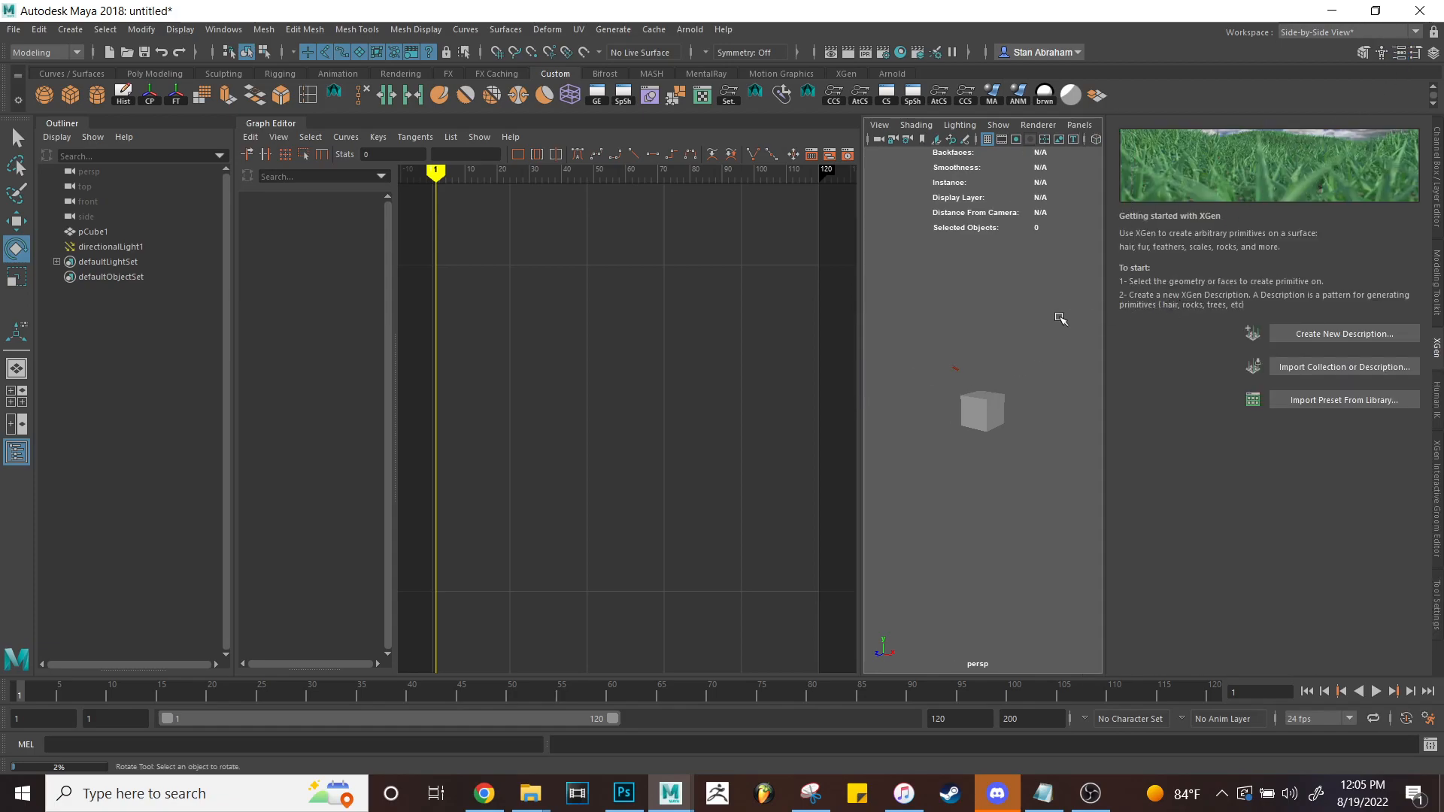
Hide the Outliner, show the Channel Box/Layer Editor, and widen the perspective view around the cube.
{"action": "left_click", "coordinate": [16, 451]}
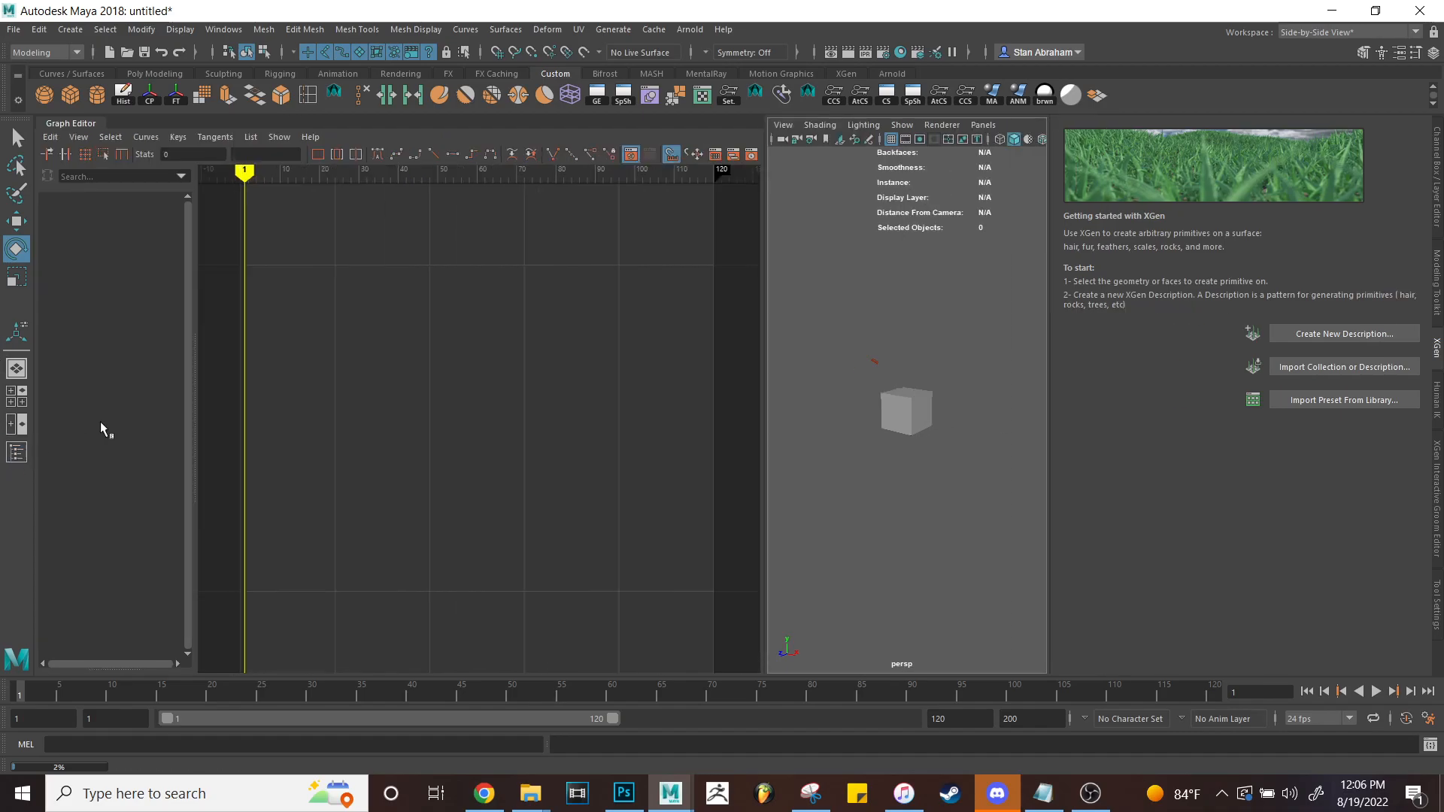
{"action": "left_click_drag", "start_coordinate": [764, 390], "coordinate": [551, 394]}
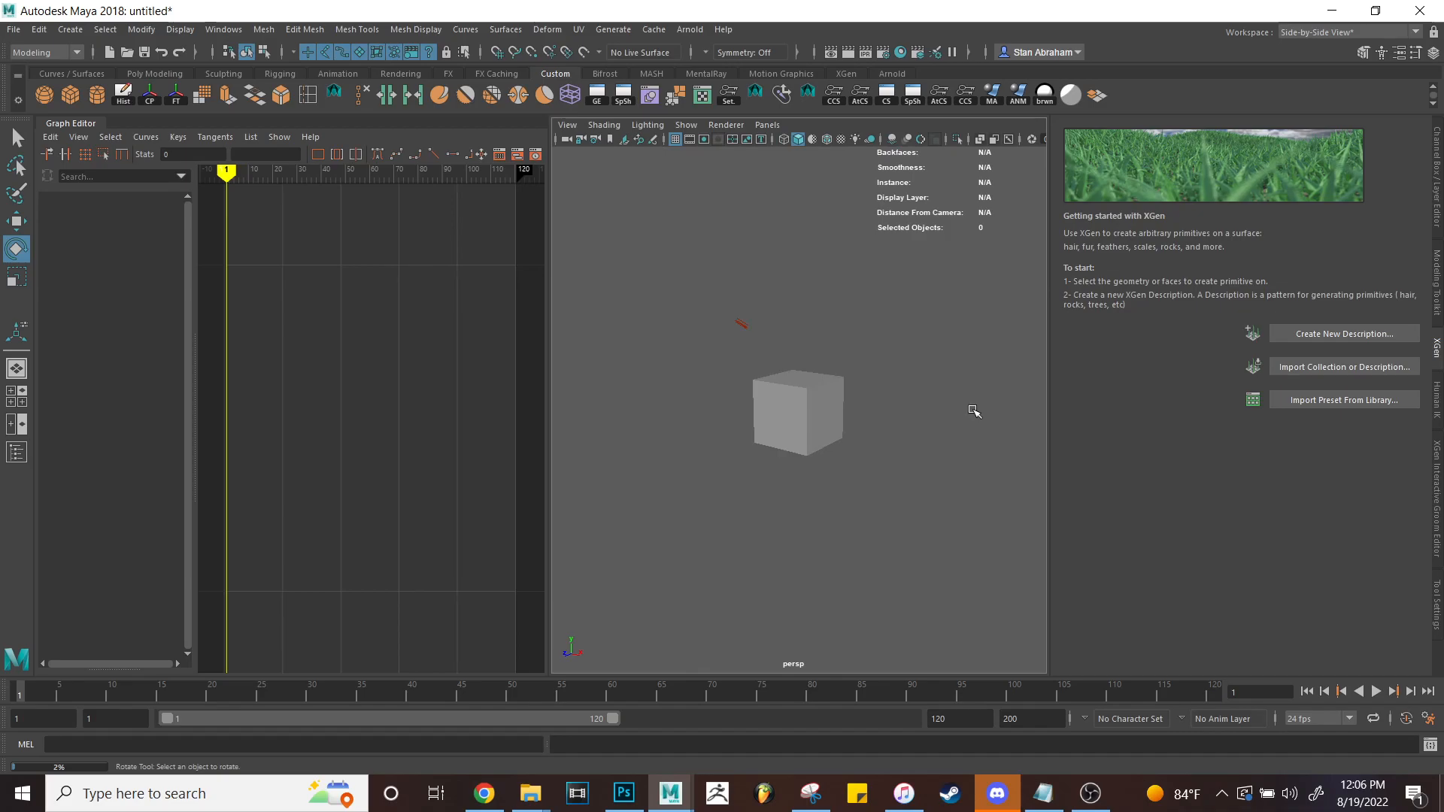
{"action": "left_click", "coordinate": [1433, 52]}
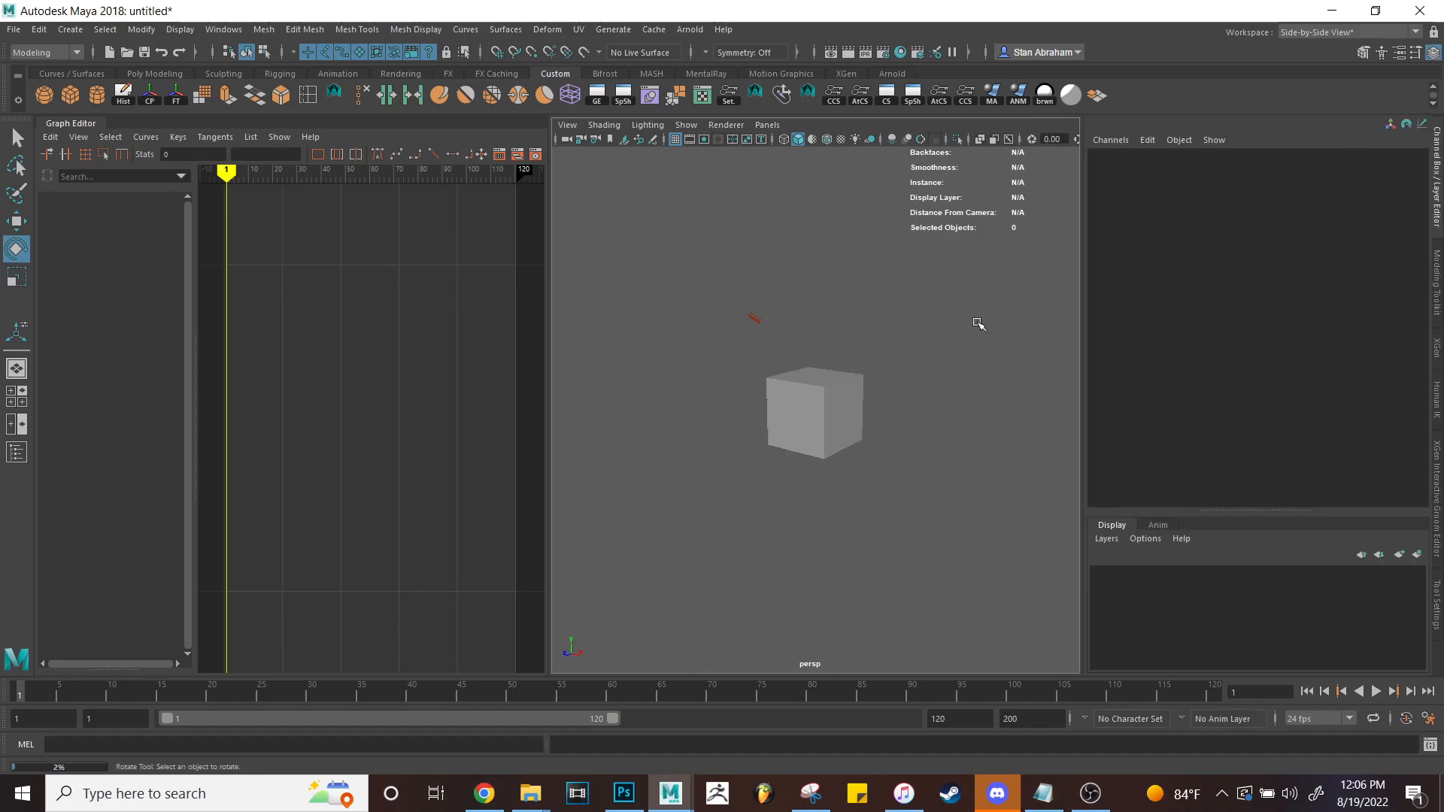
{"action": "left_click_drag", "start_coordinate": [1083, 355], "coordinate": [1234, 376]}
{"action": "middle_click_drag", "start_coordinate": [1005, 381], "coordinate": [991, 344], "text": "alt"}
{"action": "scroll", "coordinate": [395, 416], "scroll_direction": "down", "scroll_amount": 2}
{"action": "scroll", "coordinate": [395, 416], "scroll_direction": "up", "scroll_amount": 1}
{"action": "scroll", "coordinate": [395, 416], "scroll_direction": "down", "scroll_amount": 1}
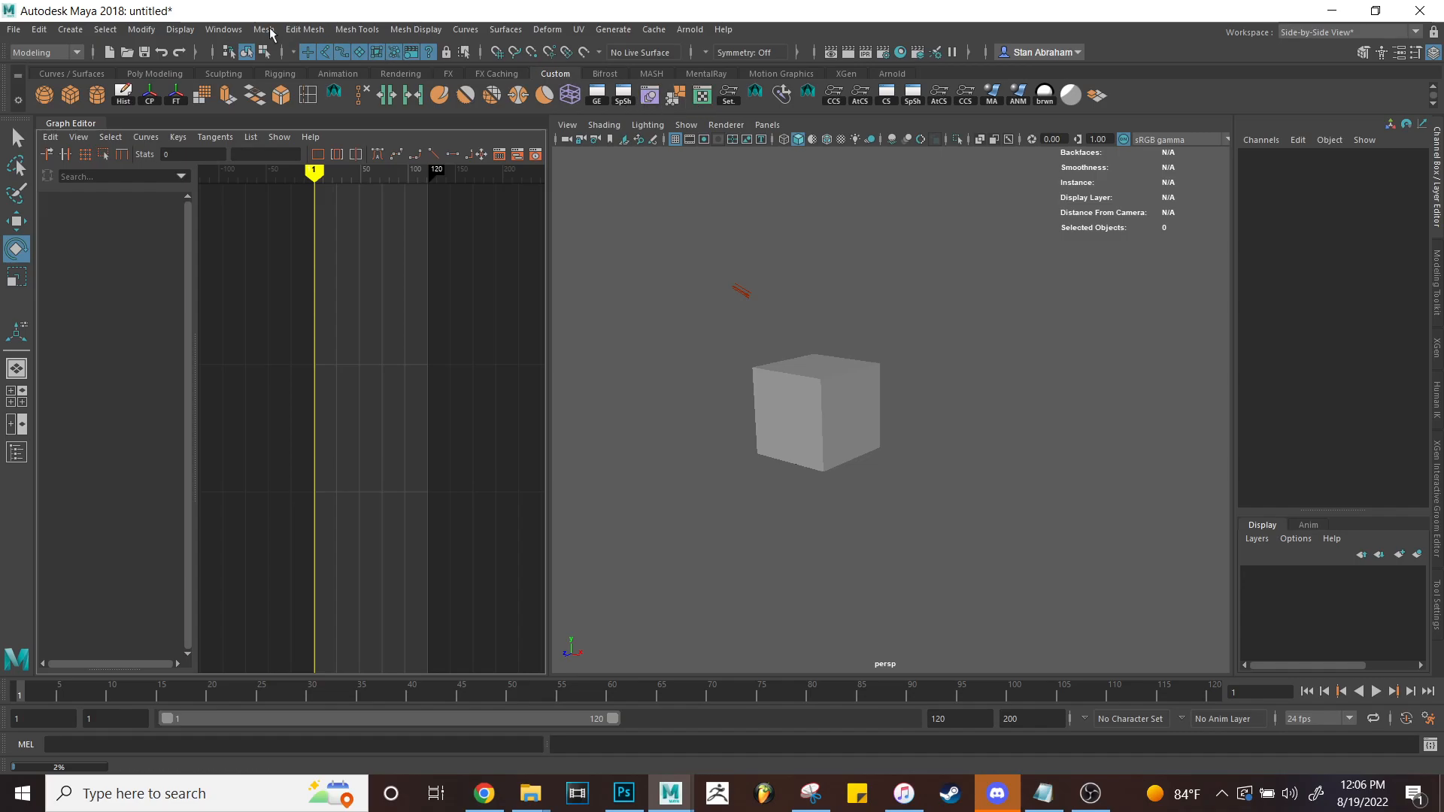
Browse the Windows menu's Animation, Modeling, Relationship Editors and Settings/Preferences lists, then open the Shape Editor.
{"action": "left_click", "coordinate": [224, 28]}
{"action": "mouse_move", "coordinate": [257, 98]}
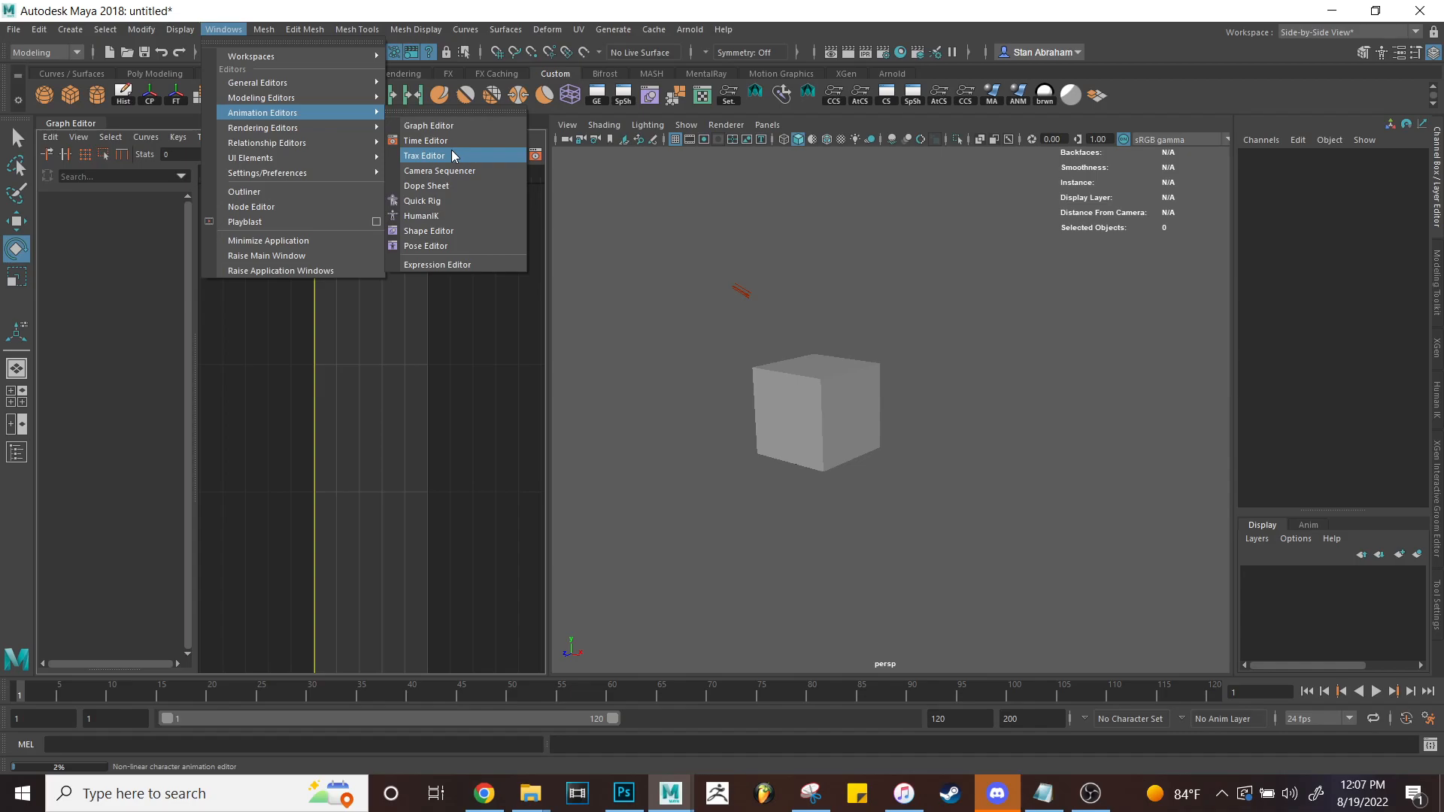
{"action": "mouse_move", "coordinate": [312, 99]}
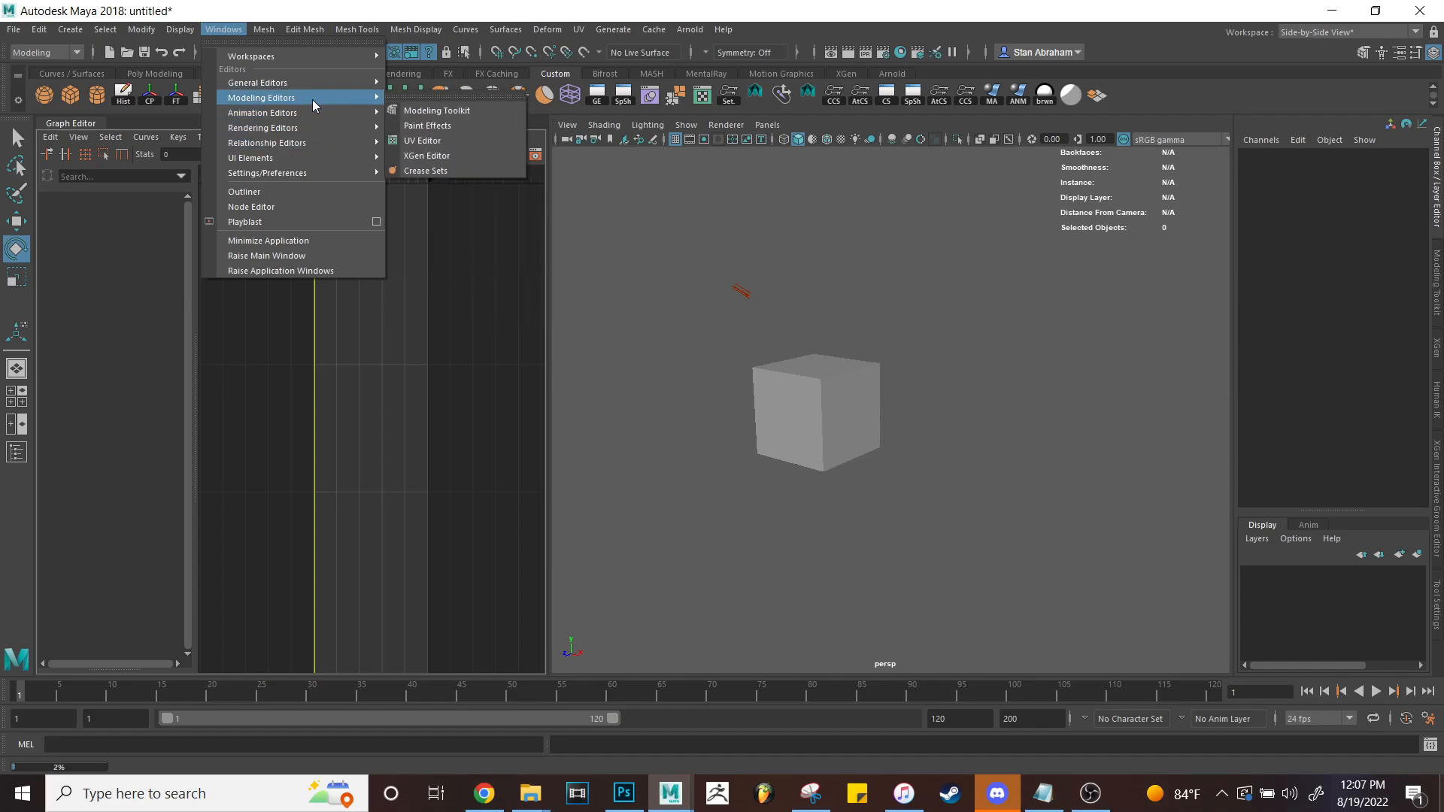
{"action": "mouse_move", "coordinate": [291, 147]}
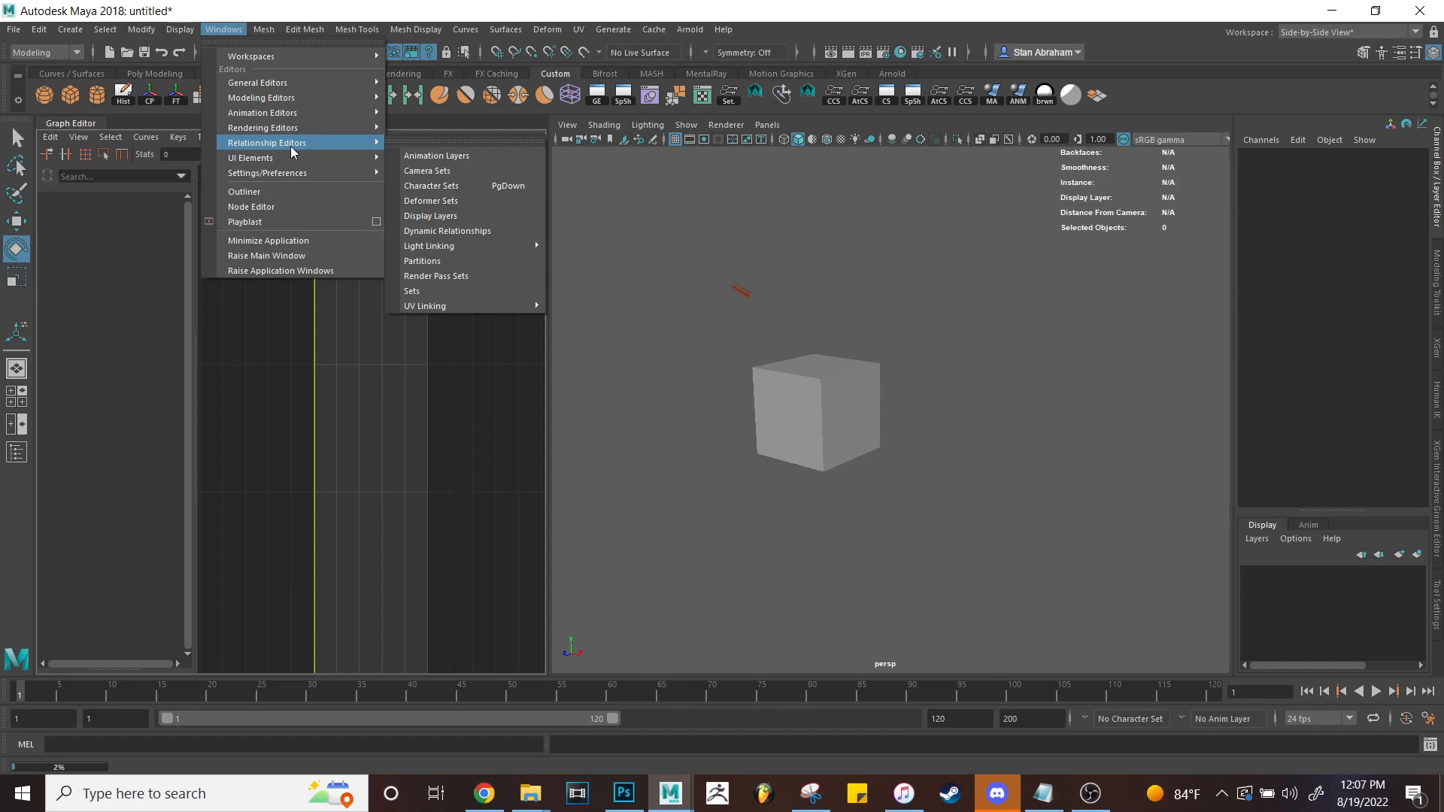
{"action": "mouse_move", "coordinate": [288, 175]}
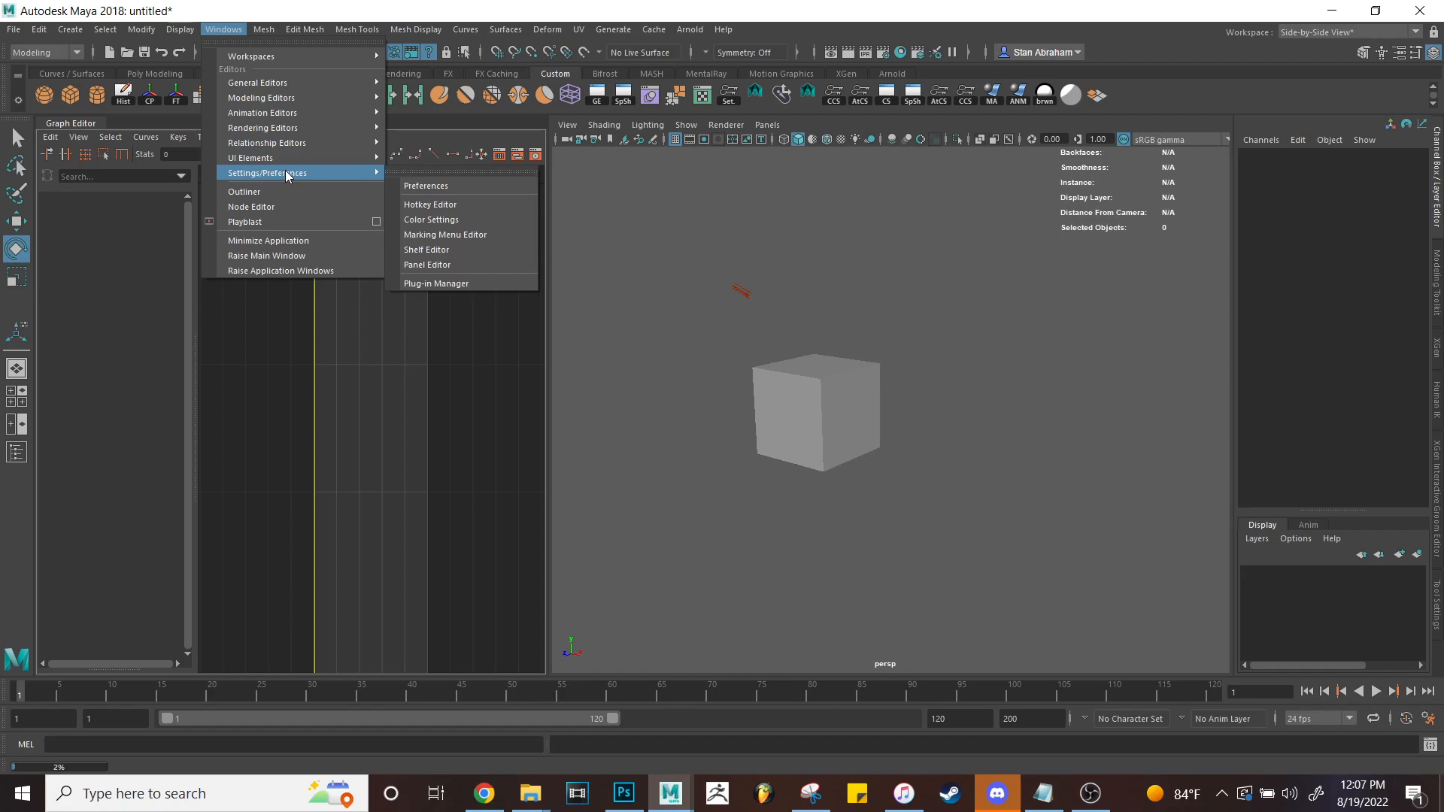
{"action": "mouse_move", "coordinate": [305, 83]}
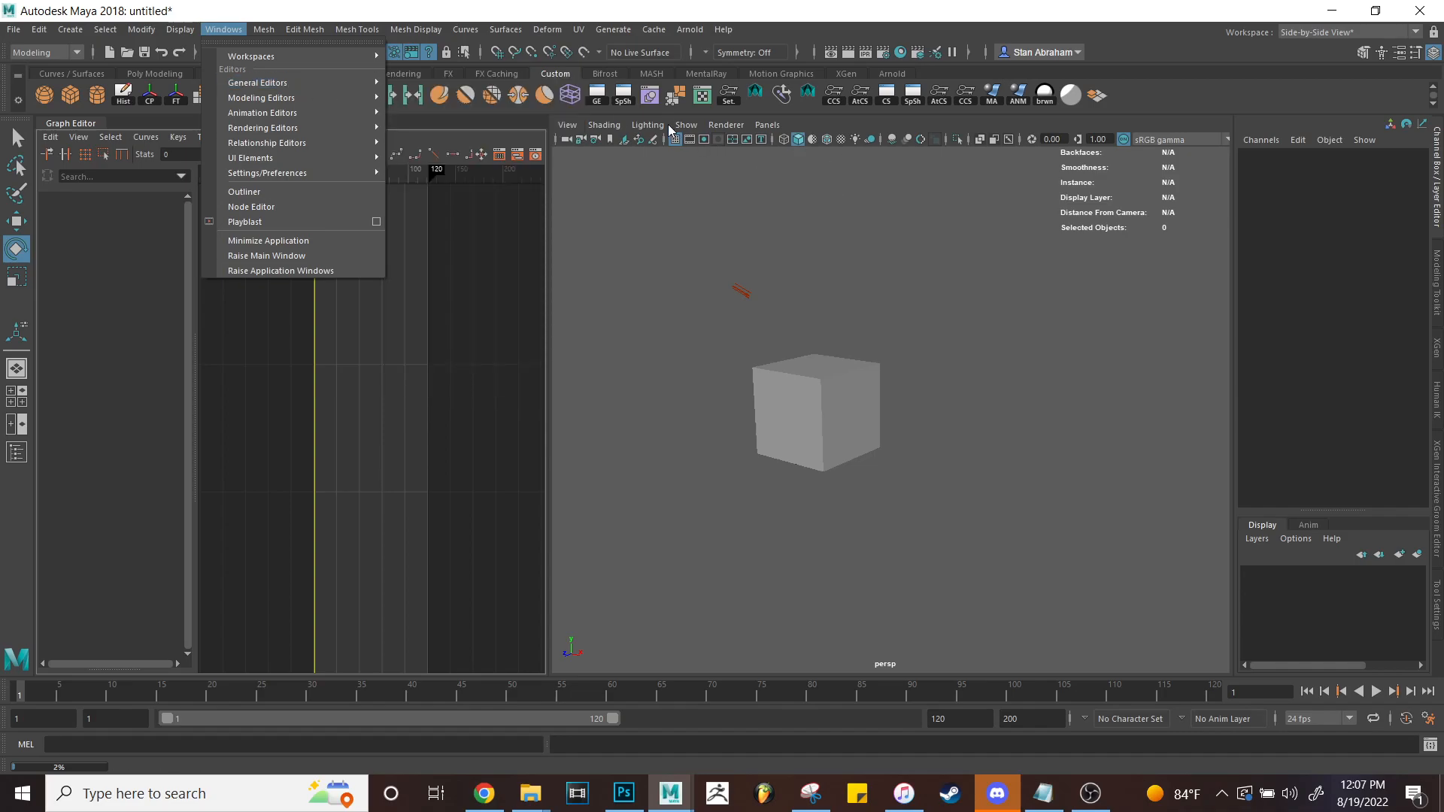
{"action": "left_click", "coordinate": [650, 96]}
Dock the Shape Editor beneath the Graph Editor, enlarge it, and orbit around the cube.
{"action": "left_click_drag", "start_coordinate": [1042, 246], "coordinate": [303, 672]}
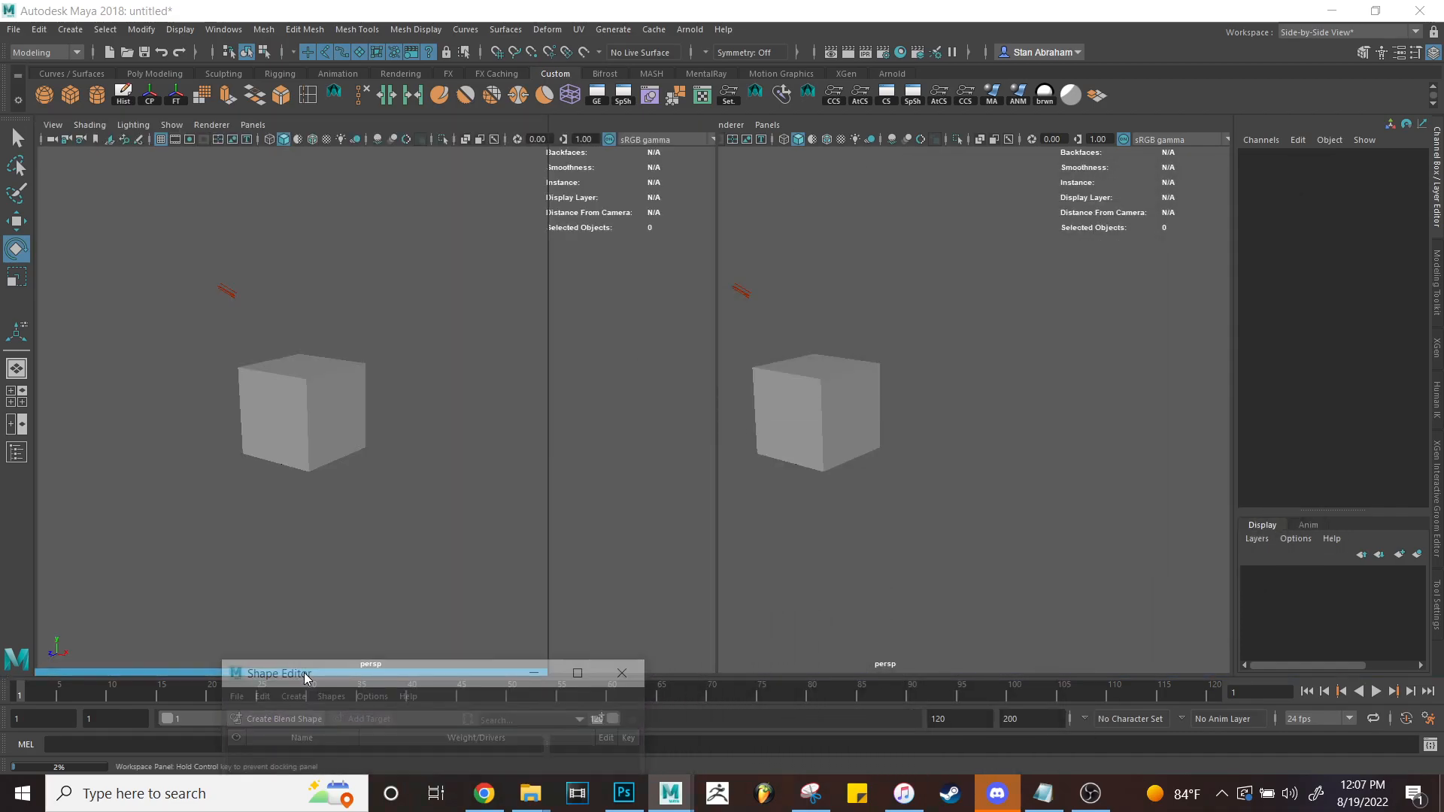
{"action": "left_click_drag", "start_coordinate": [345, 562], "coordinate": [393, 394]}
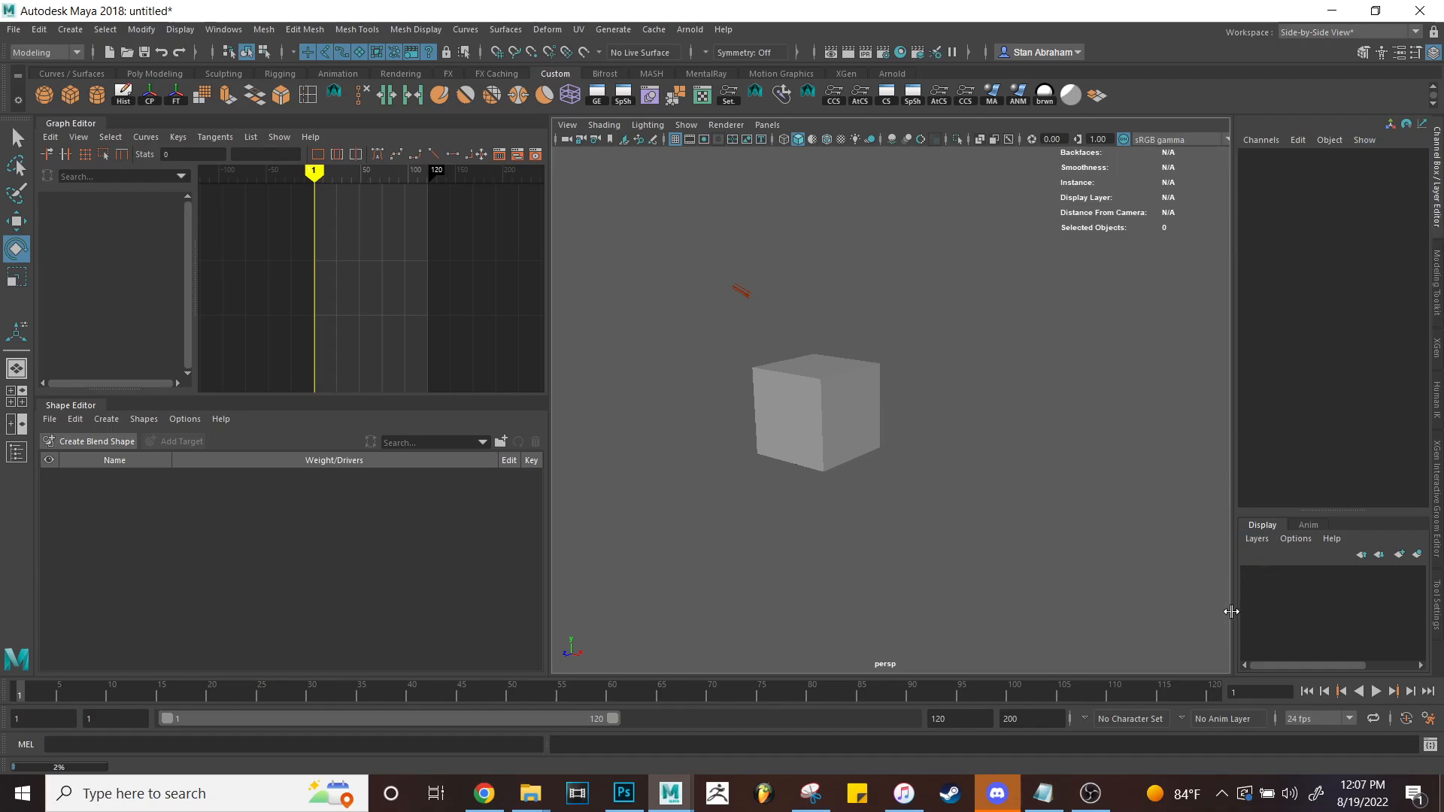
{"action": "mouse_move", "coordinate": [1043, 416]}
{"action": "left_mouse_down", "text": "alt"}
{"action": "mouse_move", "coordinate": [918, 422]}
{"action": "mouse_move", "coordinate": [1121, 461]}
{"action": "mouse_move", "coordinate": [1049, 473]}
{"action": "mouse_move", "coordinate": [1082, 482]}
{"action": "mouse_move", "coordinate": [1022, 419]}
{"action": "left_mouse_up", "text": "alt"}
Select the cube, try a uniform scale and undo it, then reposition the view.
{"action": "left_click", "coordinate": [886, 440]}
{"action": "key", "text": "r"}
{"action": "left_click_drag", "start_coordinate": [877, 468], "coordinate": [1039, 483]}
{"action": "key", "text": "ctrl+z"}
{"action": "middle_click_drag", "start_coordinate": [1017, 437], "coordinate": [1075, 408], "text": "alt"}
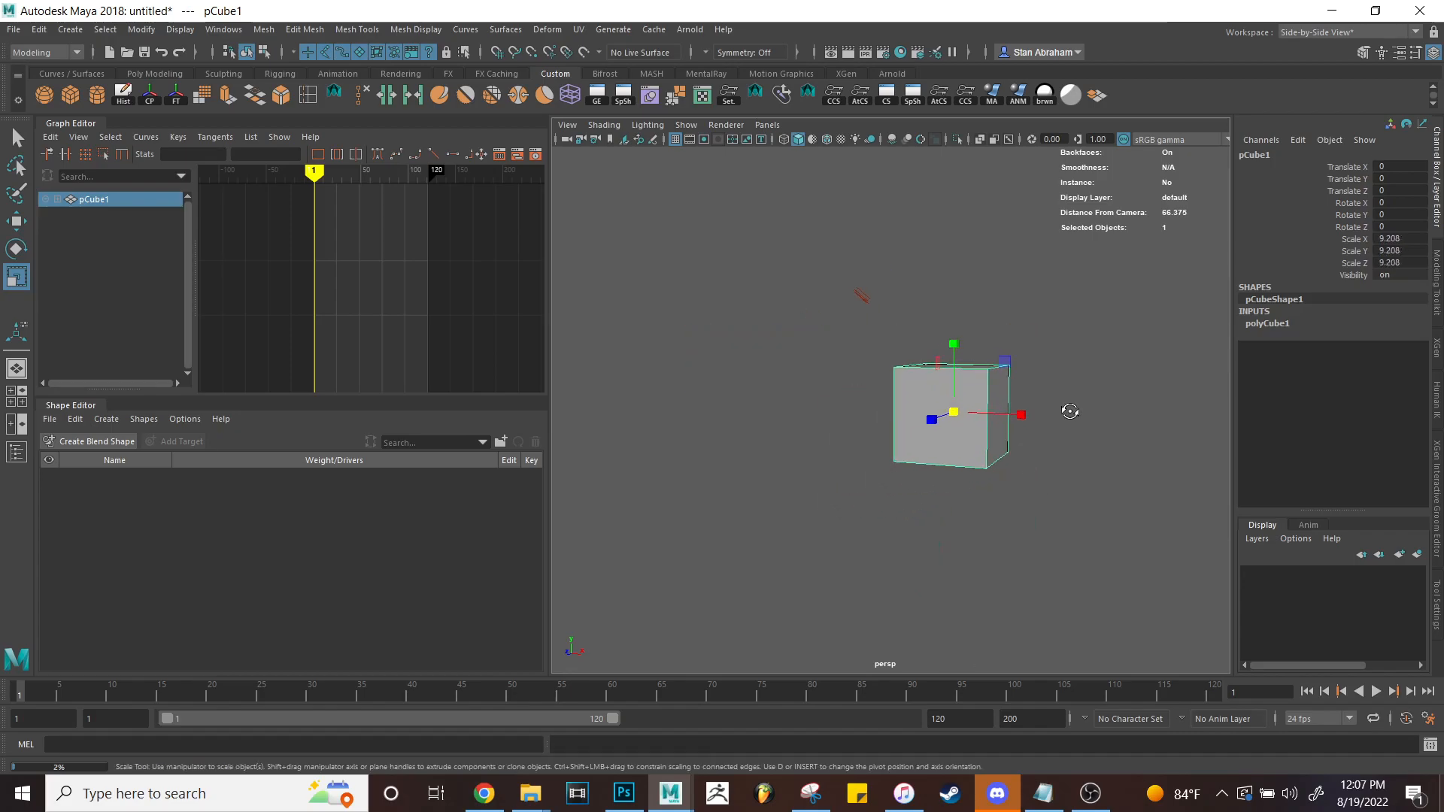
{"action": "left_click_drag", "start_coordinate": [1076, 407], "coordinate": [1062, 433], "text": "alt"}
{"action": "middle_click_drag", "start_coordinate": [1074, 475], "coordinate": [1008, 483], "text": "alt"}
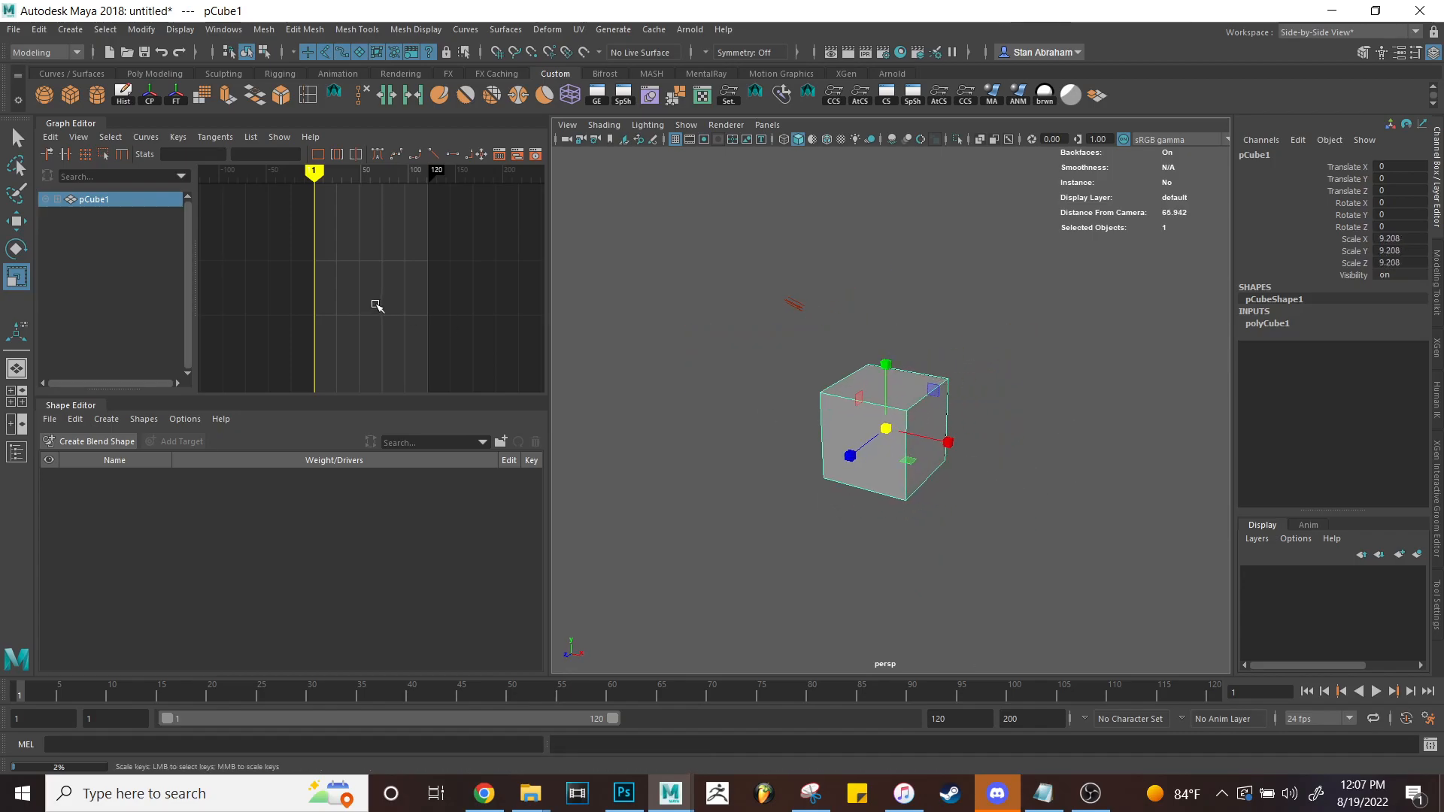
Key the cube at frame 1, then move it along X to 16.308 and key it at frame 14.
{"action": "key", "text": "s"}
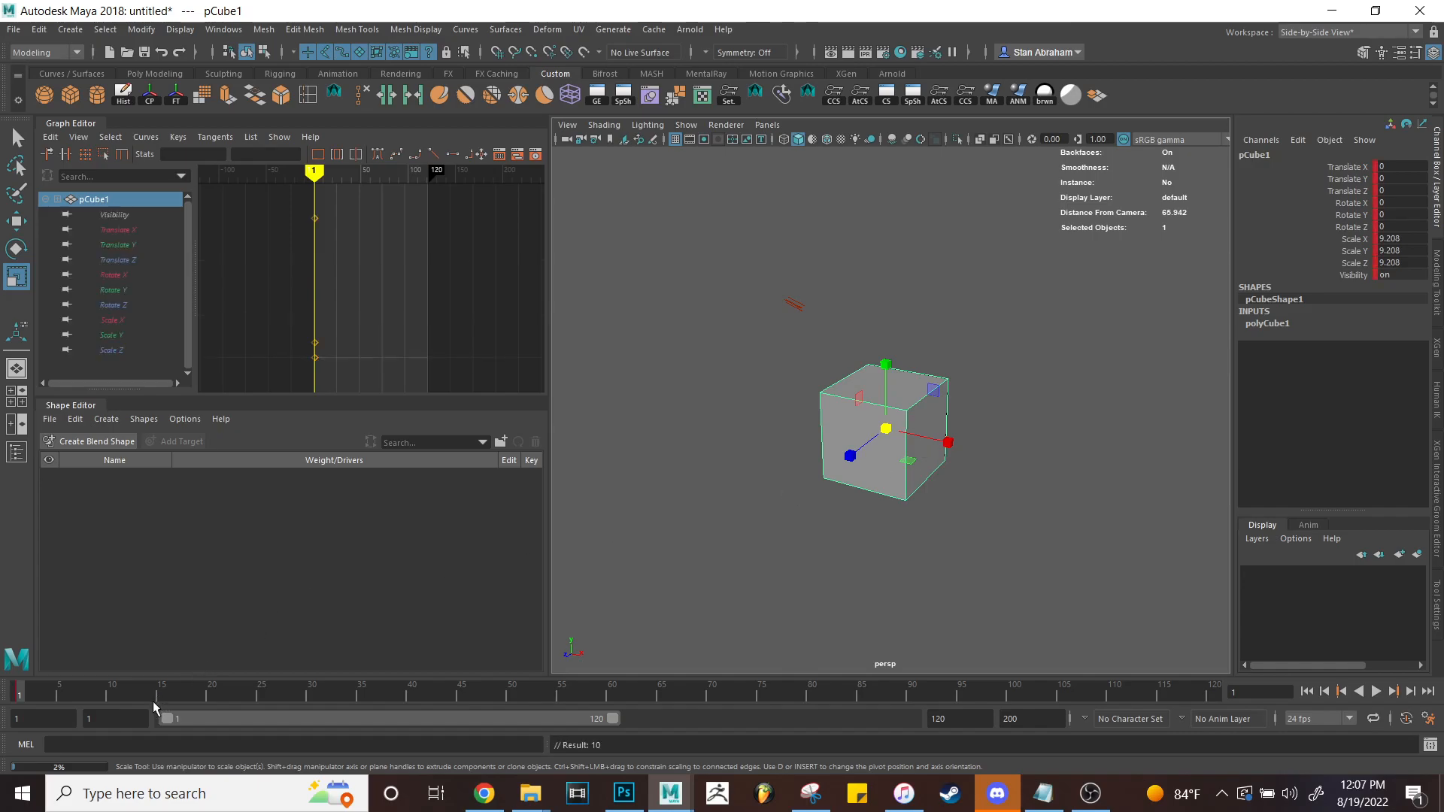
{"action": "left_click", "coordinate": [152, 695]}
{"action": "key", "text": "w"}
{"action": "left_click_drag", "start_coordinate": [937, 444], "coordinate": [1096, 479]}
{"action": "key", "text": "s"}
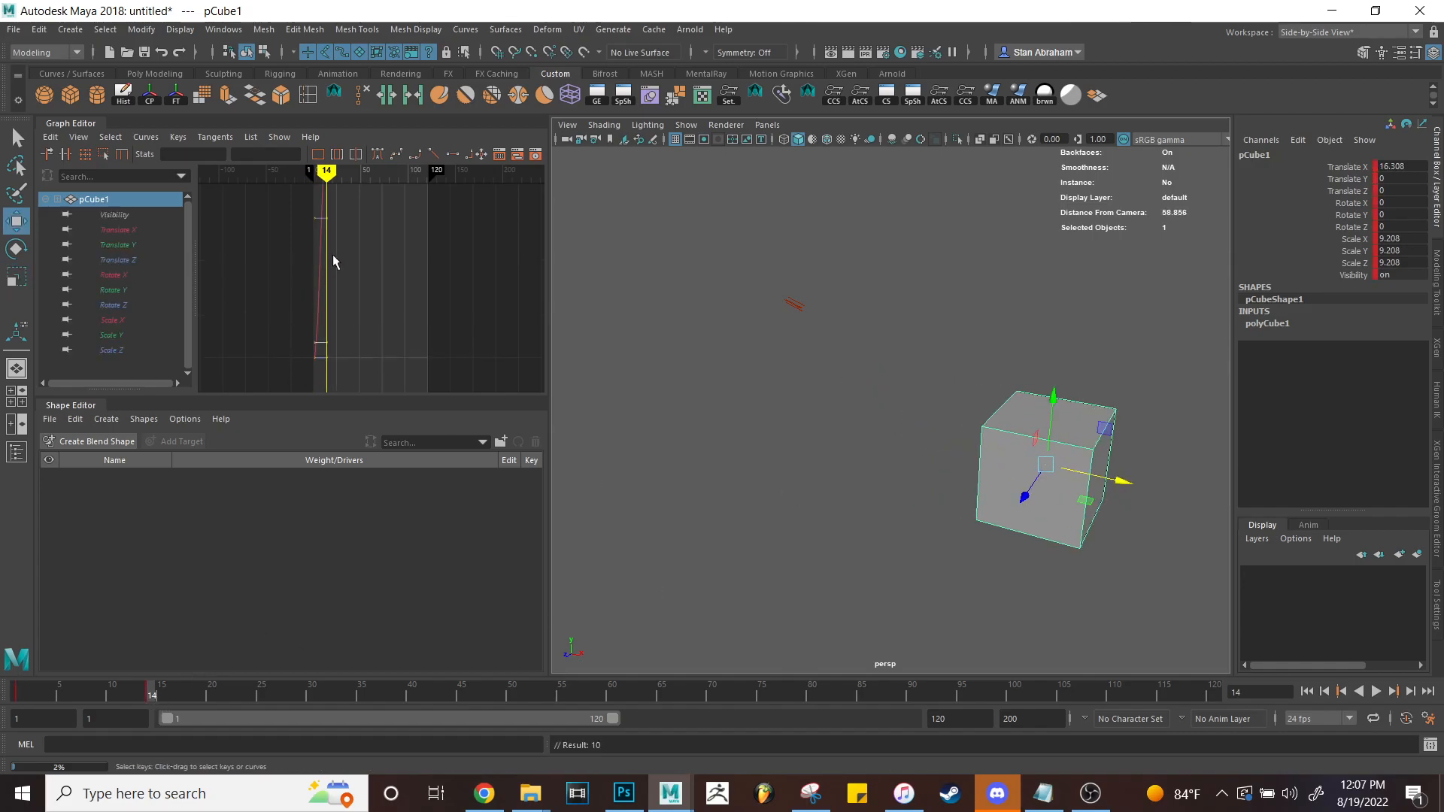
Select and frame the keys at frames 1 and 14 in the Graph Editor.
{"action": "key", "text": "f"}
{"action": "scroll", "coordinate": [377, 264], "scroll_direction": "down", "scroll_amount": 15}
{"action": "left_click_drag", "start_coordinate": [399, 263], "coordinate": [339, 322]}
{"action": "key", "text": "f"}
{"action": "scroll", "coordinate": [368, 299], "scroll_direction": "down", "scroll_amount": 15}
{"action": "left_click_drag", "start_coordinate": [440, 263], "coordinate": [370, 385]}
{"action": "key", "text": "f"}
{"action": "scroll", "coordinate": [395, 332], "scroll_direction": "down", "scroll_amount": 12}
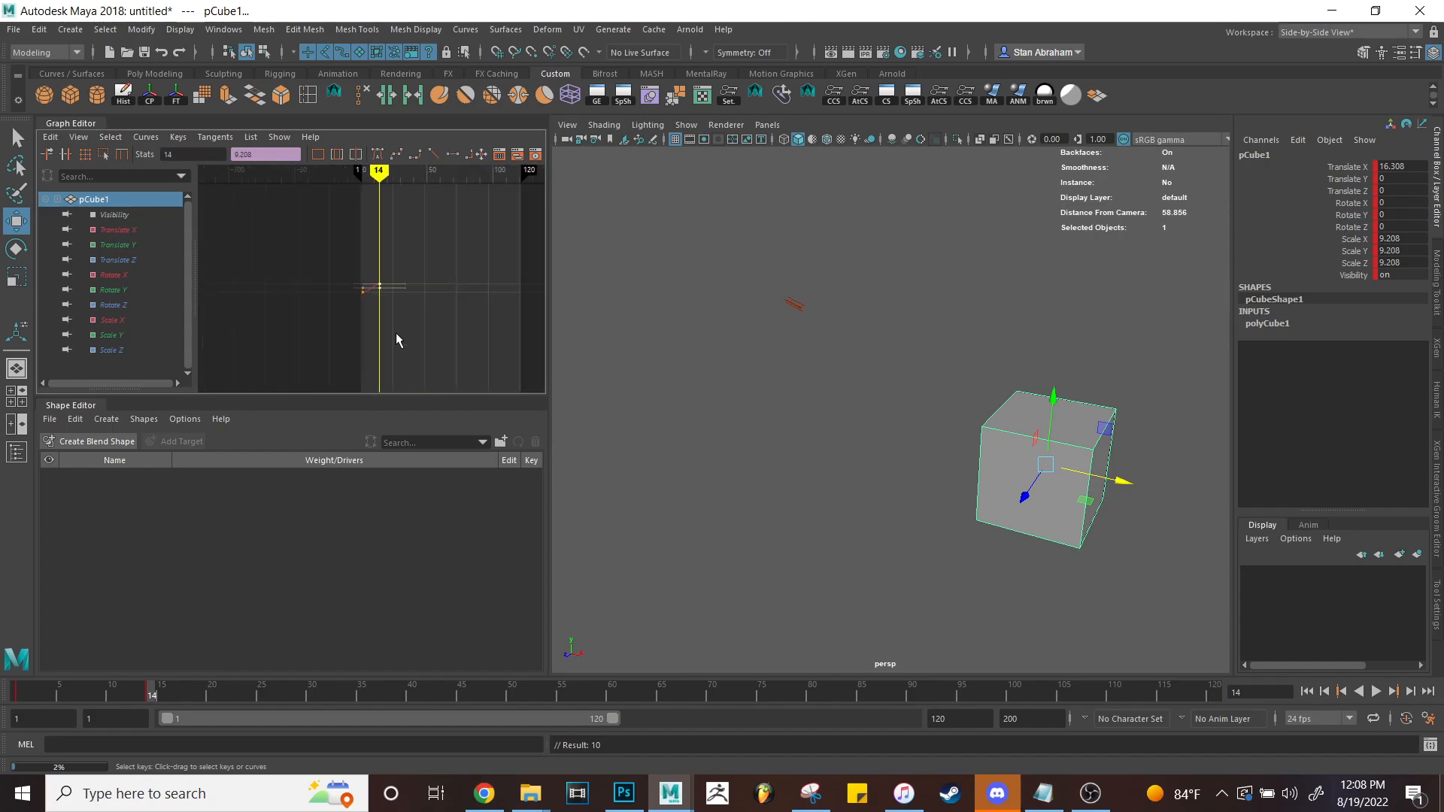
{"action": "scroll", "coordinate": [421, 270], "scroll_direction": "up", "scroll_amount": 3}
{"action": "middle_click_drag", "start_coordinate": [404, 331], "coordinate": [375, 331], "text": "alt"}
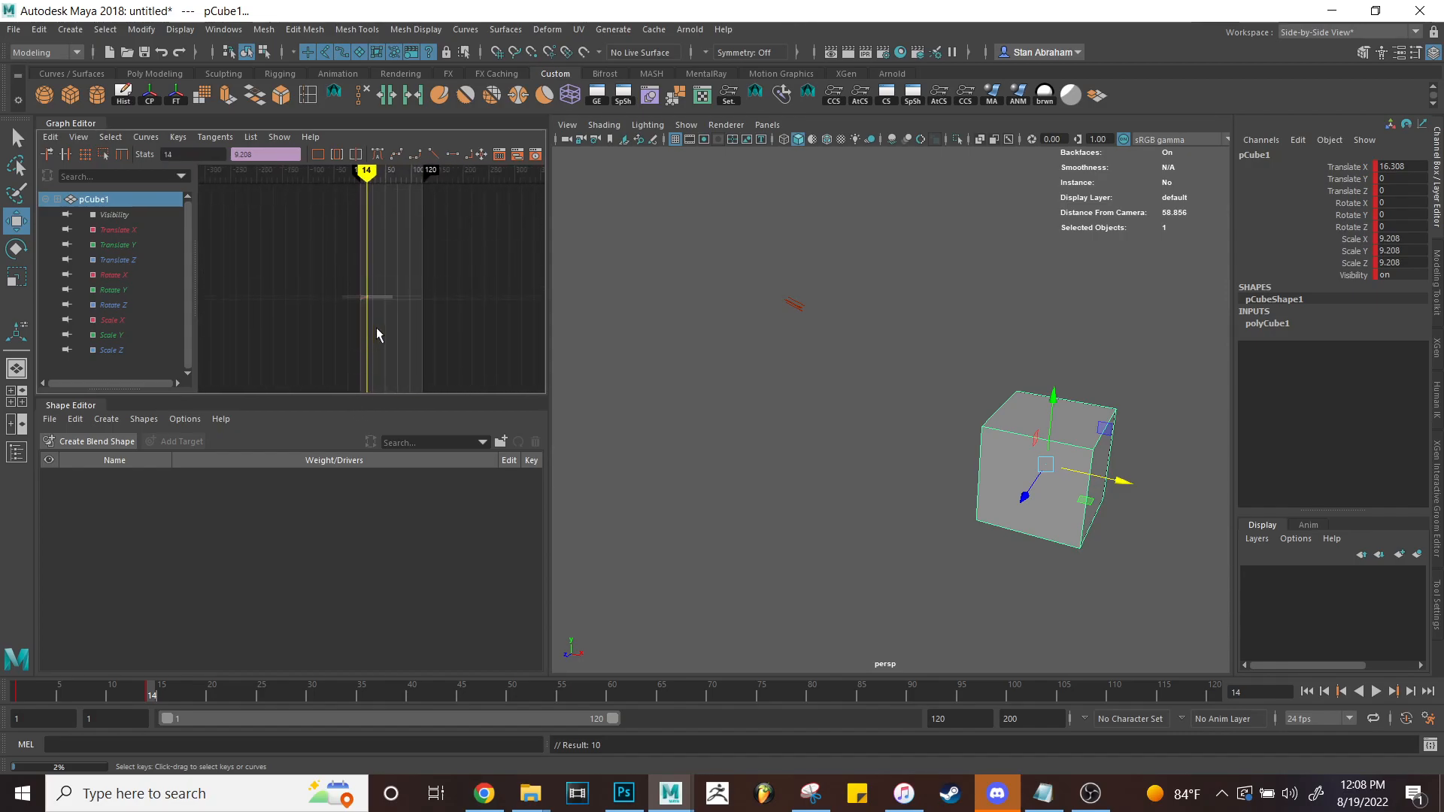
{"action": "left_click_drag", "start_coordinate": [374, 331], "coordinate": [327, 277]}
{"action": "key", "text": "f"}
Inspect the Translate Y and Rotate Z curves alone, then reselect the cube to show all curves.
{"action": "left_click", "coordinate": [120, 245]}
{"action": "mouse_move", "coordinate": [138, 282]}
{"action": "left_mouse_down"}
{"action": "mouse_move", "coordinate": [128, 264]}
{"action": "mouse_move", "coordinate": [137, 290]}
{"action": "mouse_move", "coordinate": [126, 279]}
{"action": "mouse_move", "coordinate": [143, 264]}
{"action": "mouse_move", "coordinate": [133, 308]}
{"action": "left_mouse_up"}
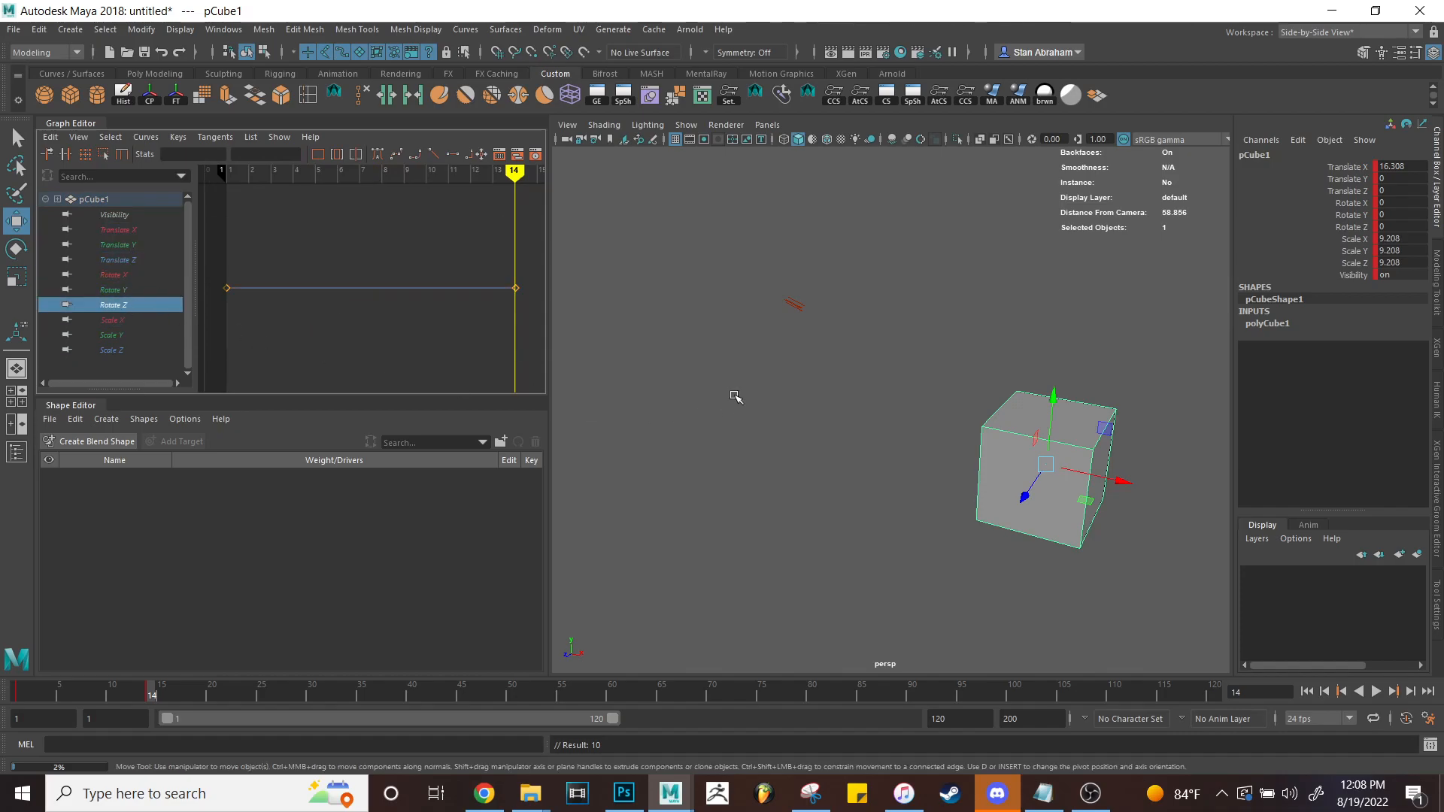
{"action": "left_click", "coordinate": [775, 365]}
{"action": "left_click_drag", "start_coordinate": [906, 419], "coordinate": [1108, 516]}
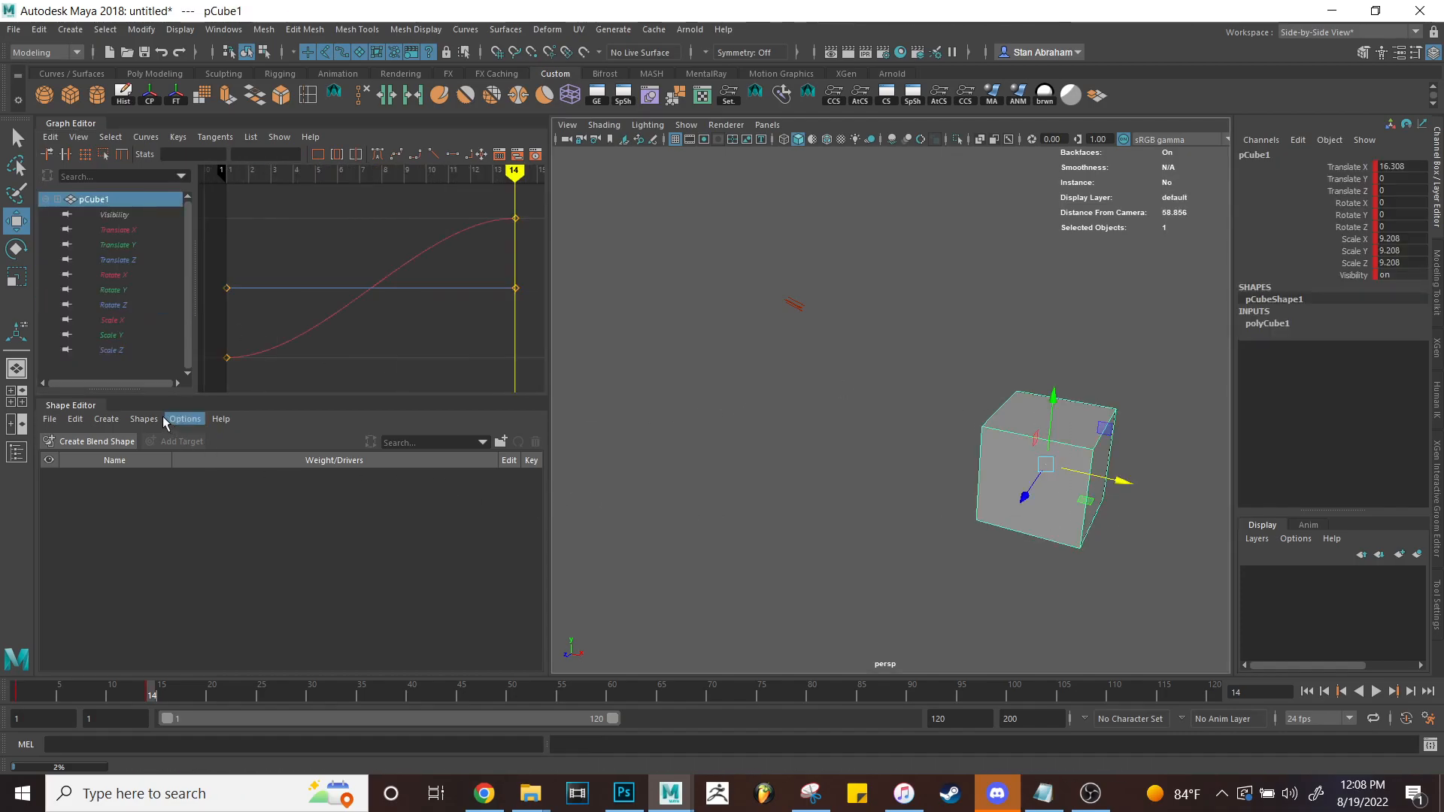
Undock and close the Shape Editor, then bring up the Render View.
{"action": "left_click_drag", "start_coordinate": [88, 408], "coordinate": [658, 269]}
{"action": "left_click", "coordinate": [980, 258]}
{"action": "left_click", "coordinate": [830, 52]}
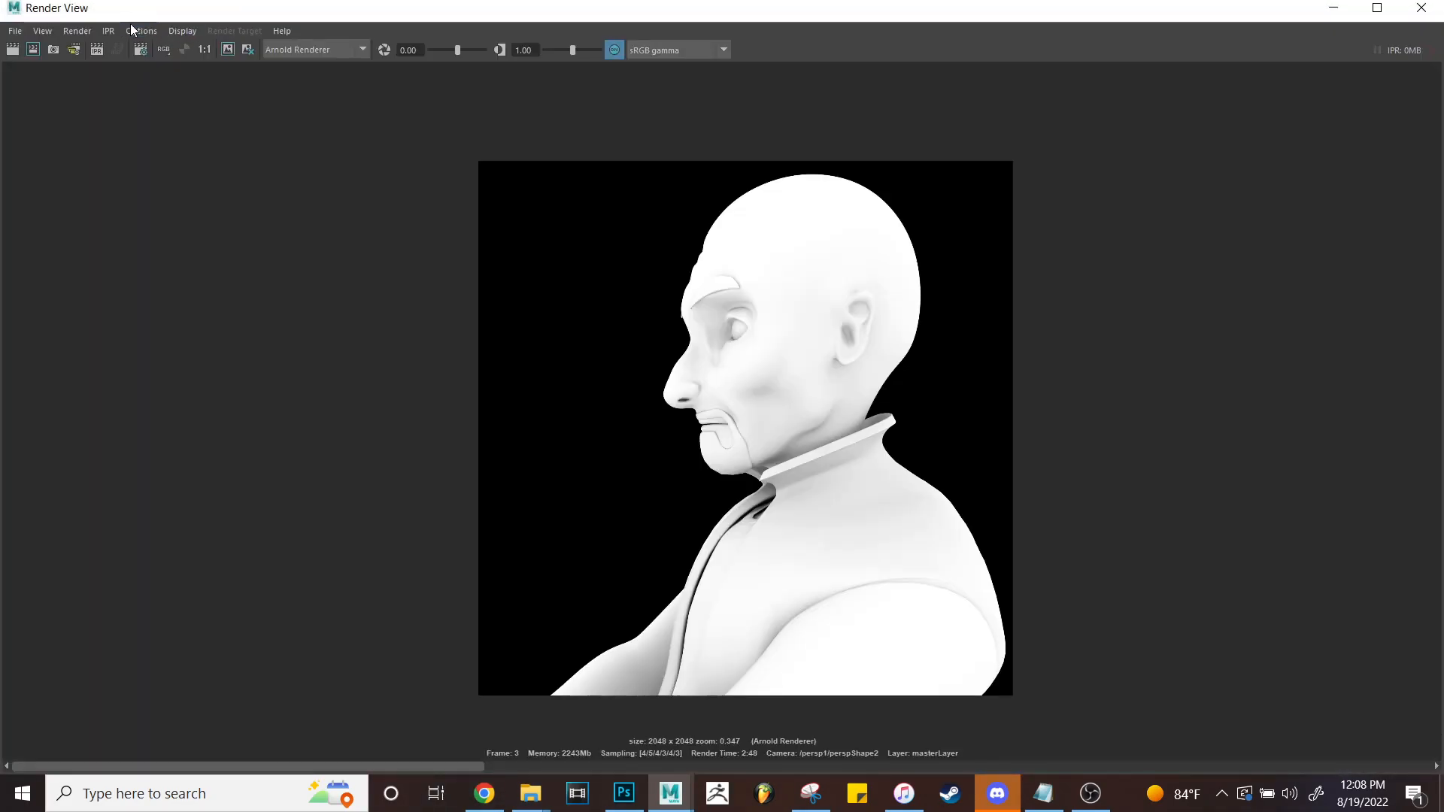
Dock the Render View below the Graph Editor, make it taller, and widen the left panels.
{"action": "left_click_drag", "start_coordinate": [127, 11], "coordinate": [282, 669]}
{"action": "left_click_drag", "start_coordinate": [309, 555], "coordinate": [346, 359]}
{"action": "right_click_drag", "start_coordinate": [412, 500], "coordinate": [416, 528], "text": "alt"}
{"action": "middle_click_drag", "start_coordinate": [418, 536], "coordinate": [354, 416], "text": "alt"}
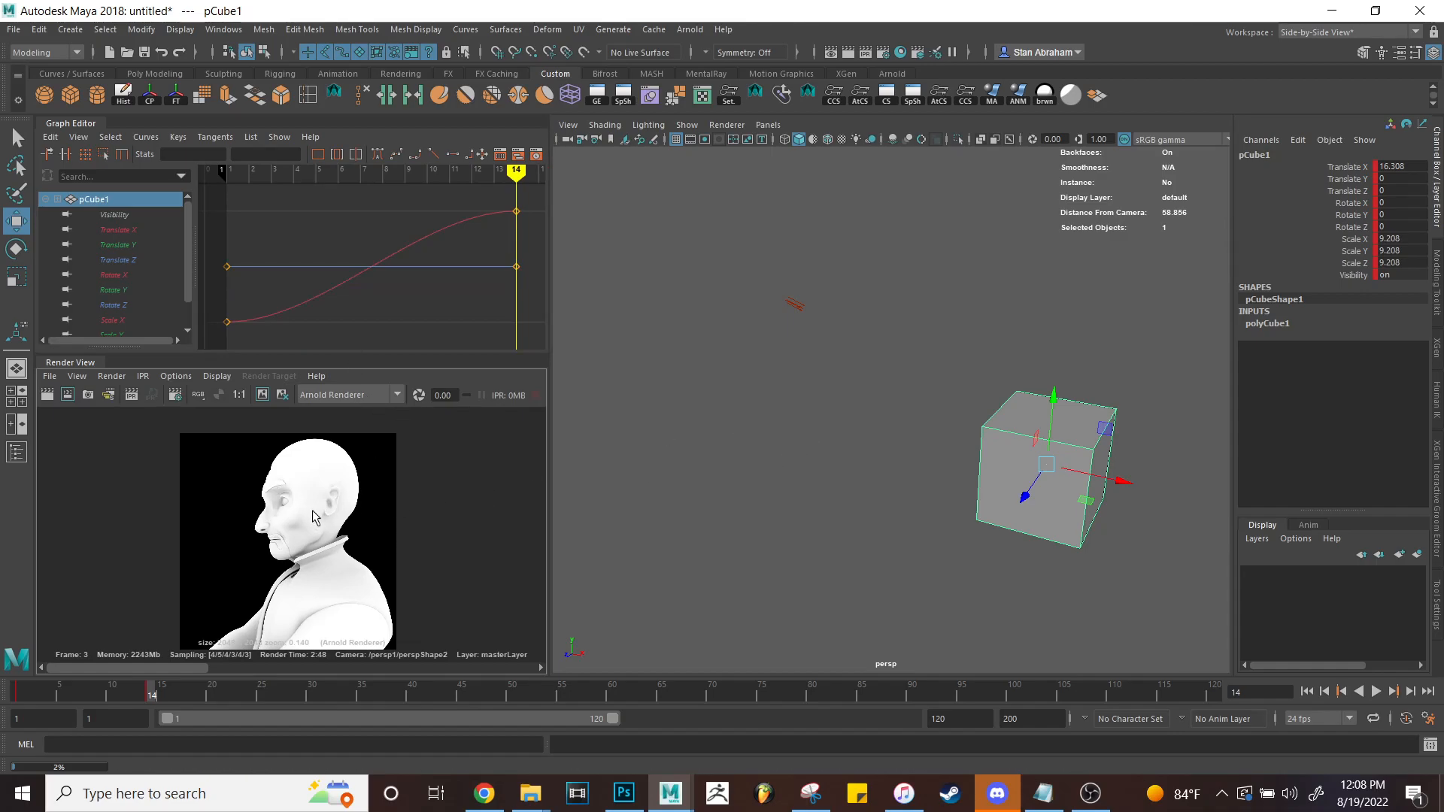
{"action": "middle_click_drag", "start_coordinate": [295, 494], "coordinate": [293, 491], "text": "alt"}
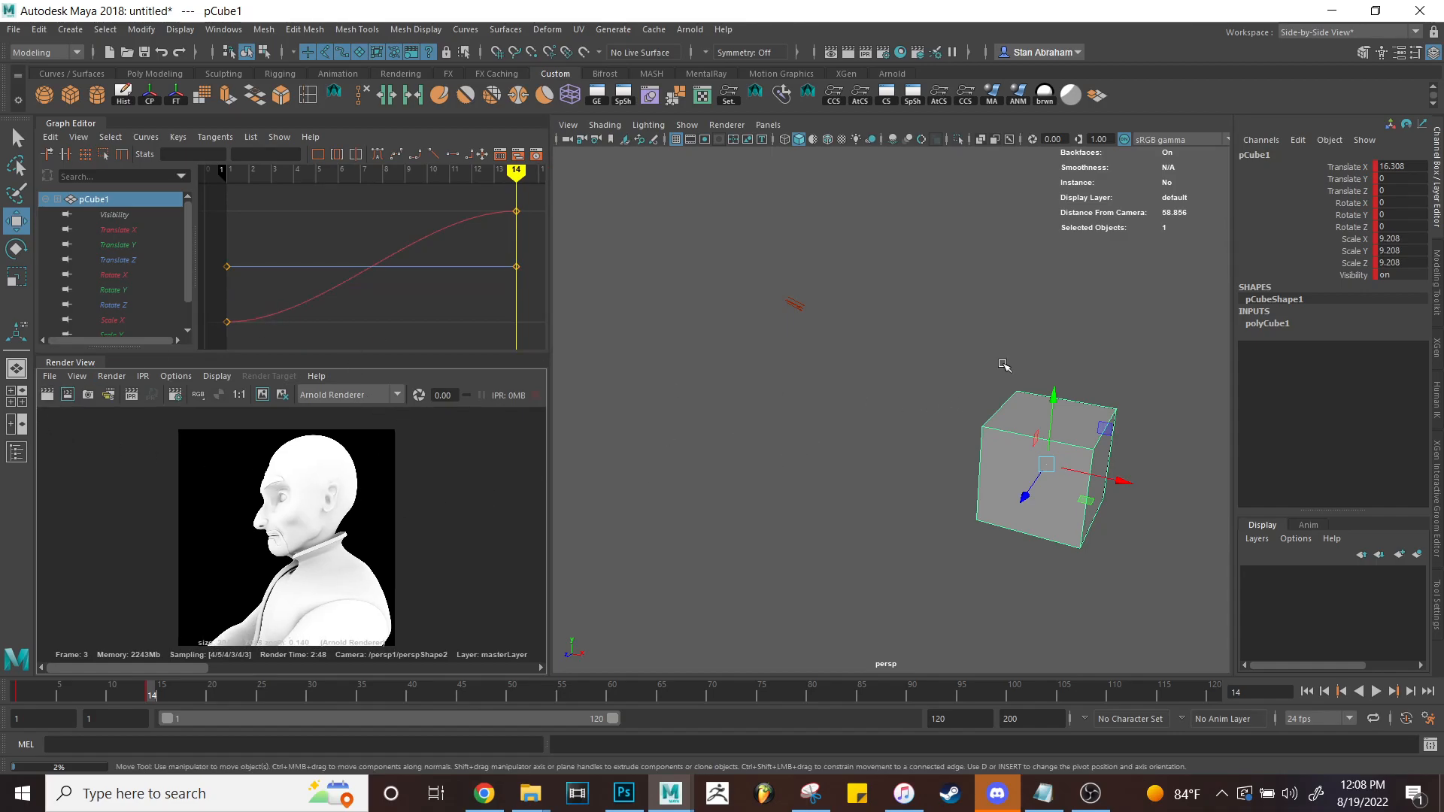
{"action": "left_click_drag", "start_coordinate": [557, 365], "coordinate": [647, 372]}
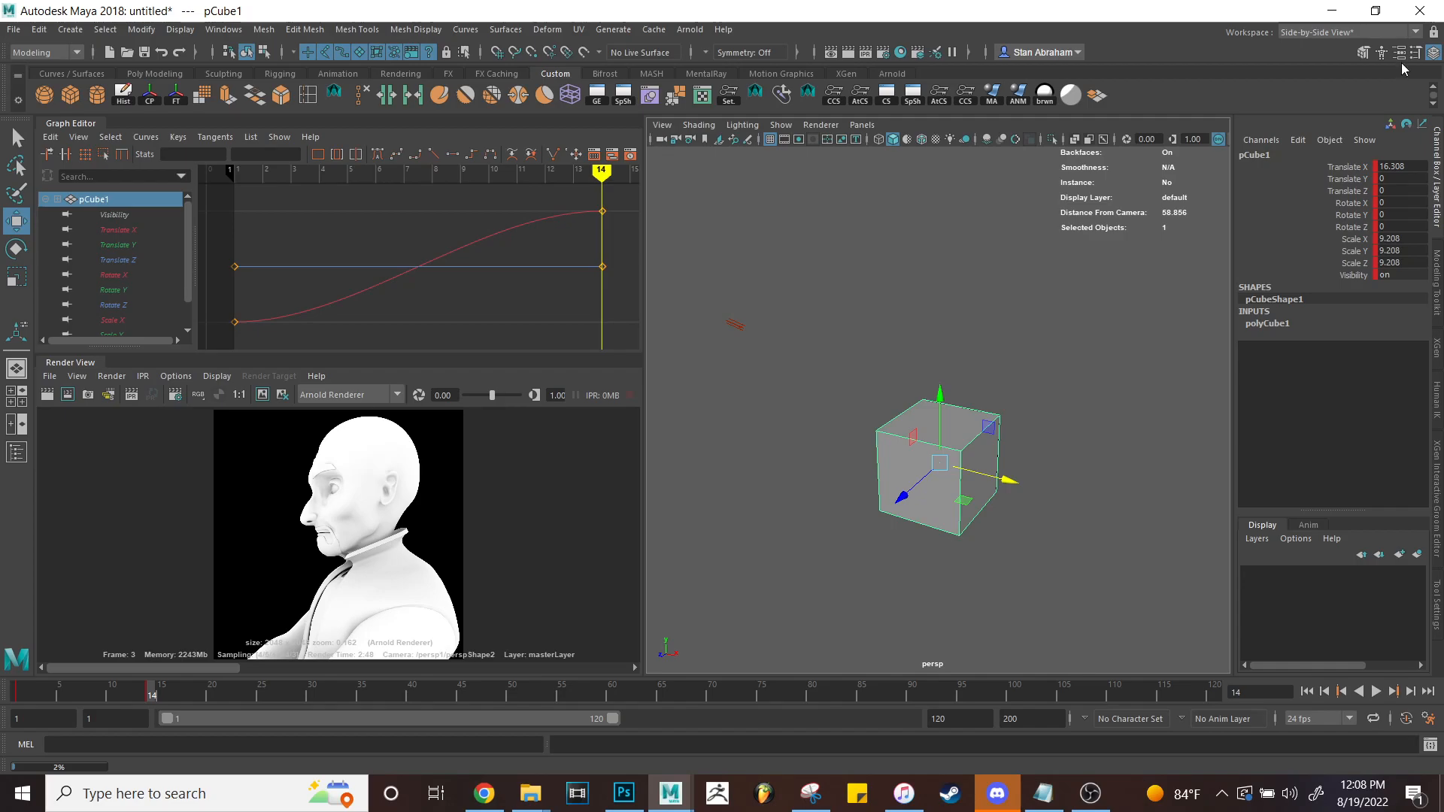
Save the current layout as the 'Animation Menu' workspace.
{"action": "left_click", "coordinate": [1388, 33]}
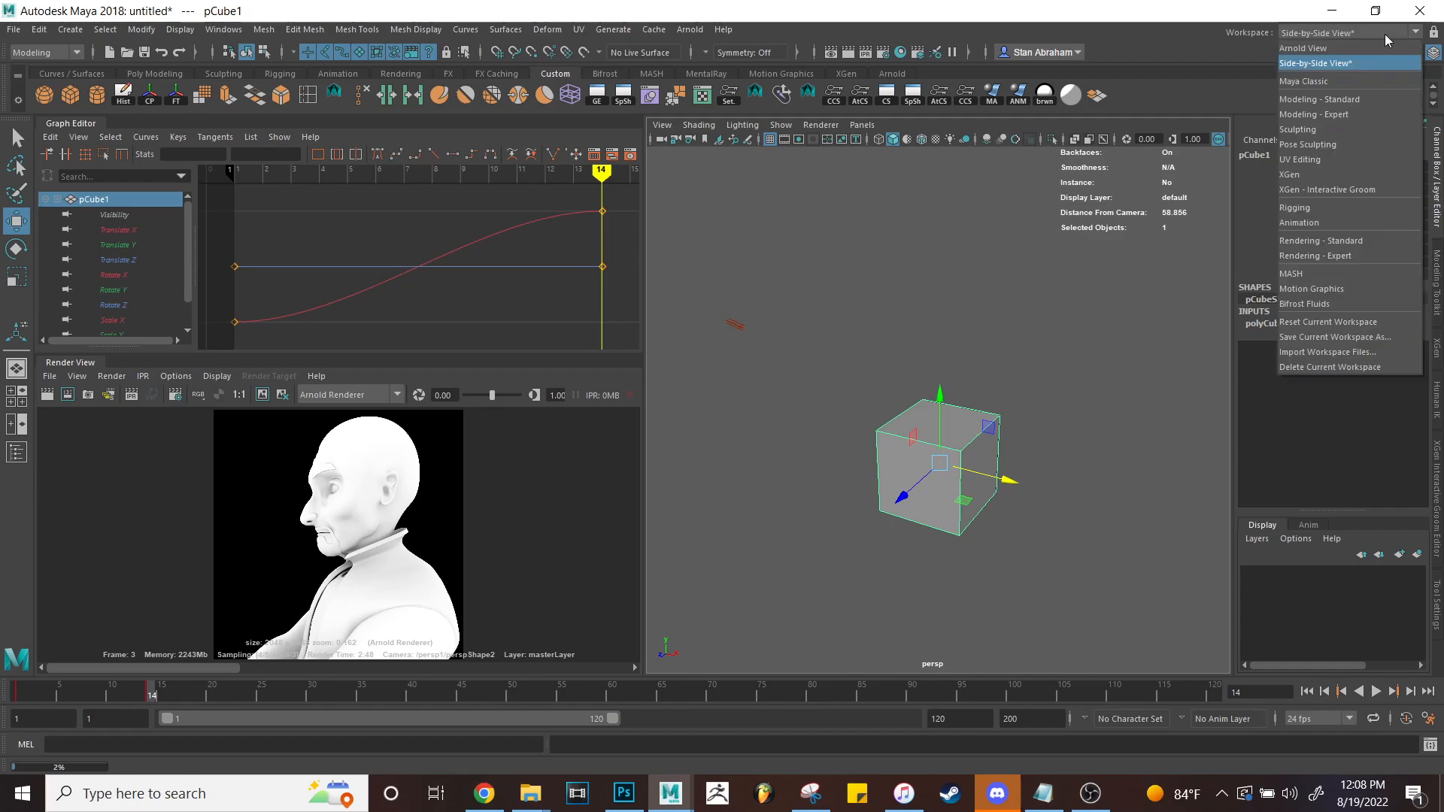
{"action": "left_click", "coordinate": [1314, 338]}
{"action": "type", "text": "Animation Menu"}
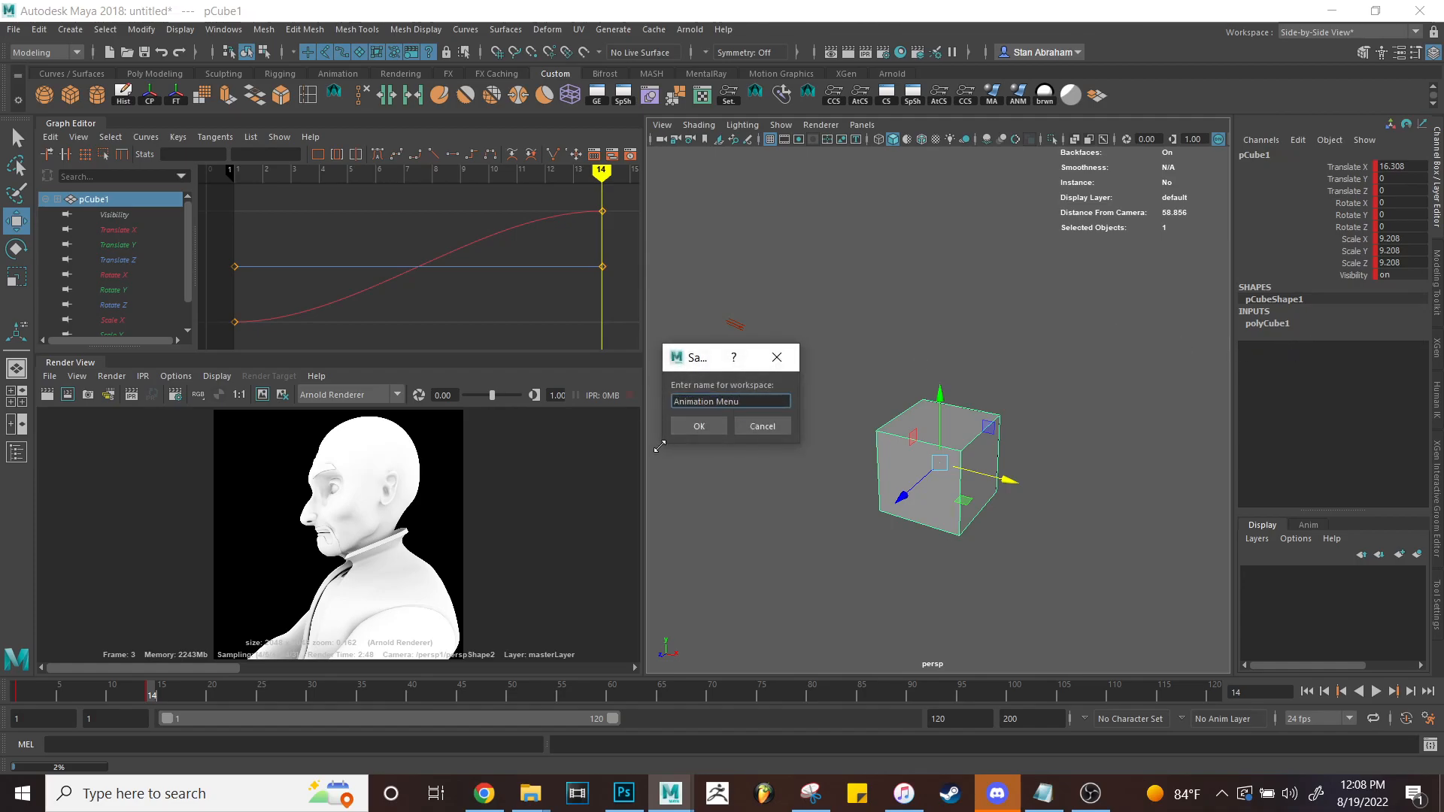
{"action": "left_click", "coordinate": [702, 423]}
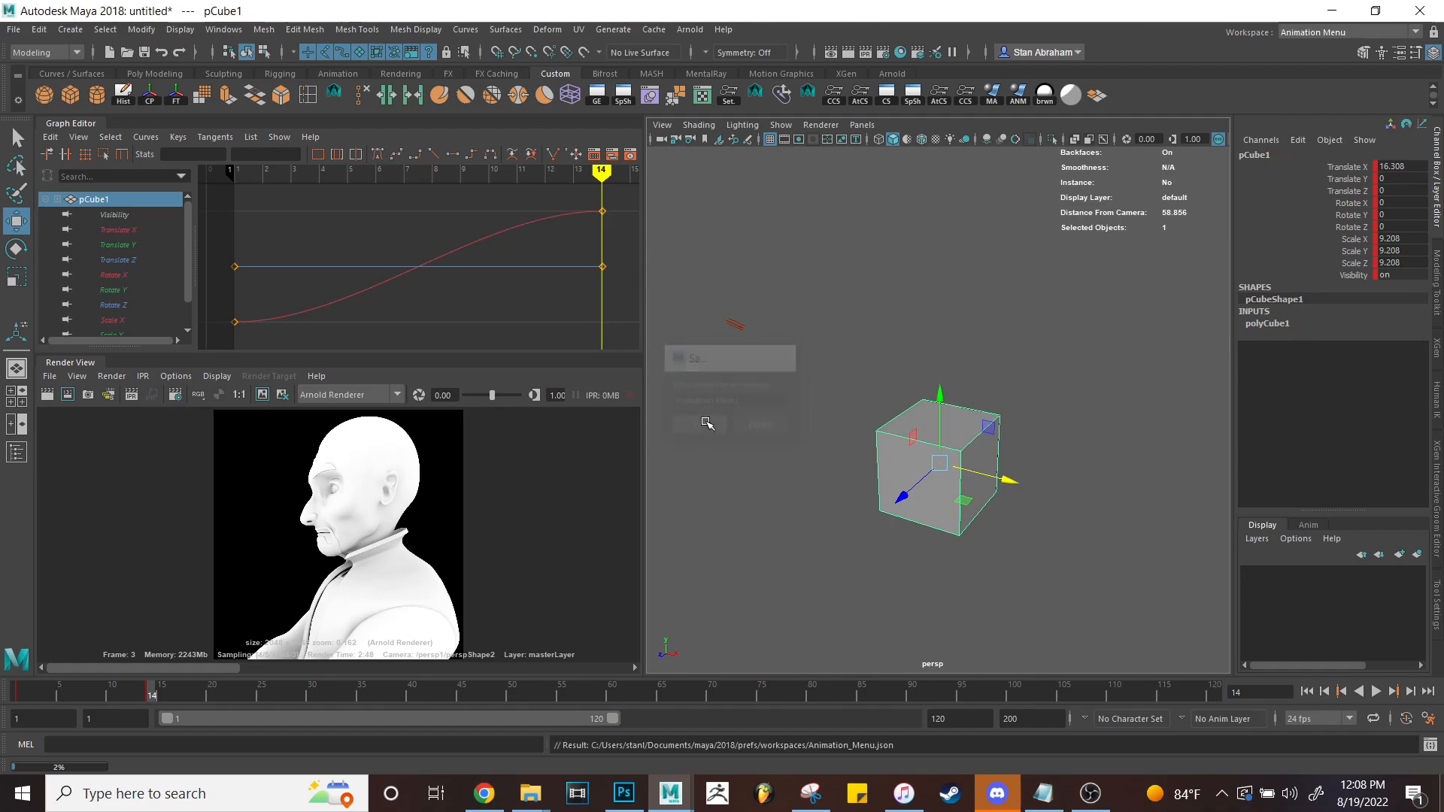
Switch to the Arnold View workspace, then to Side-by-Side View.
{"action": "left_click", "coordinate": [1309, 33]}
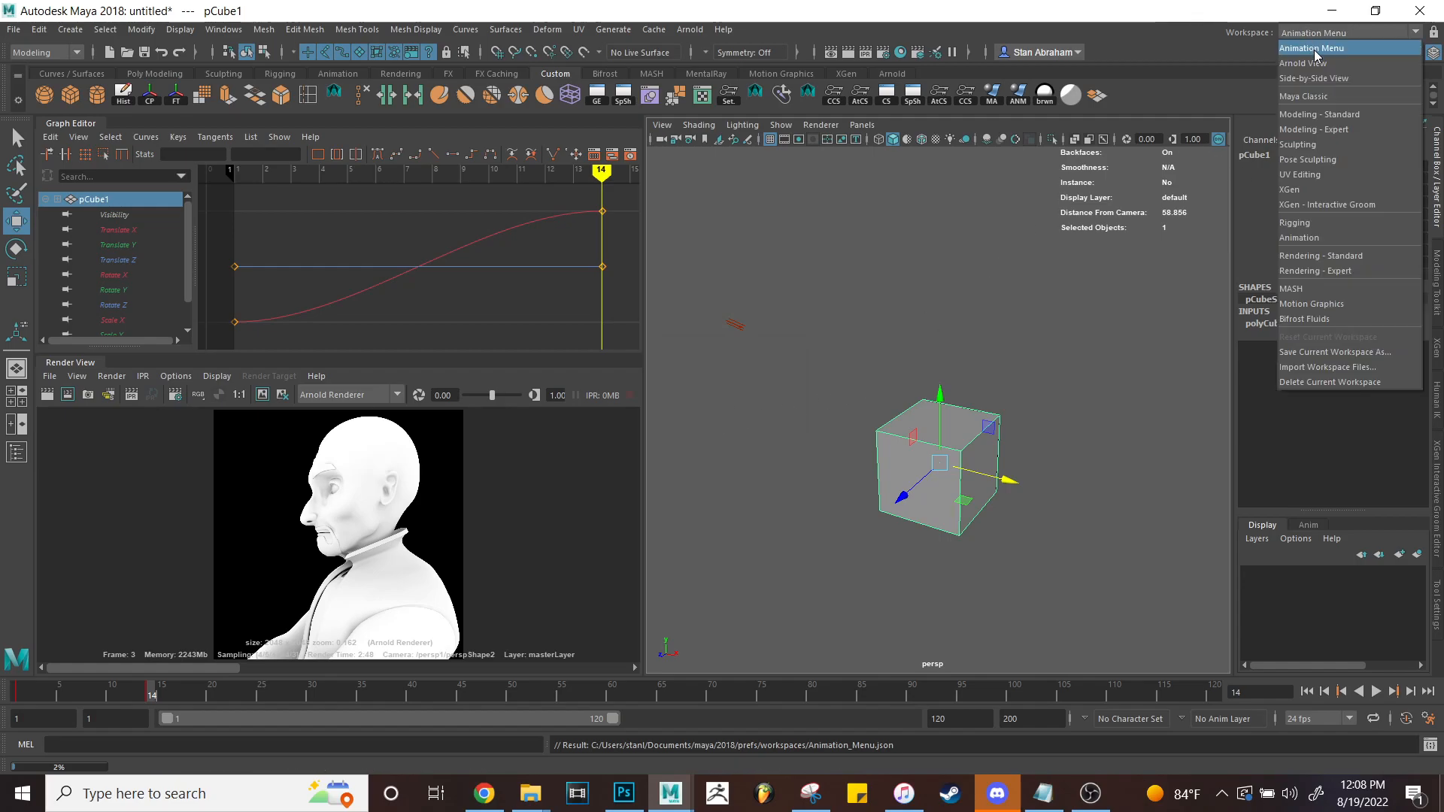
{"action": "left_click", "coordinate": [1303, 77]}
{"action": "left_click", "coordinate": [1308, 33]}
{"action": "left_click", "coordinate": [1307, 79]}
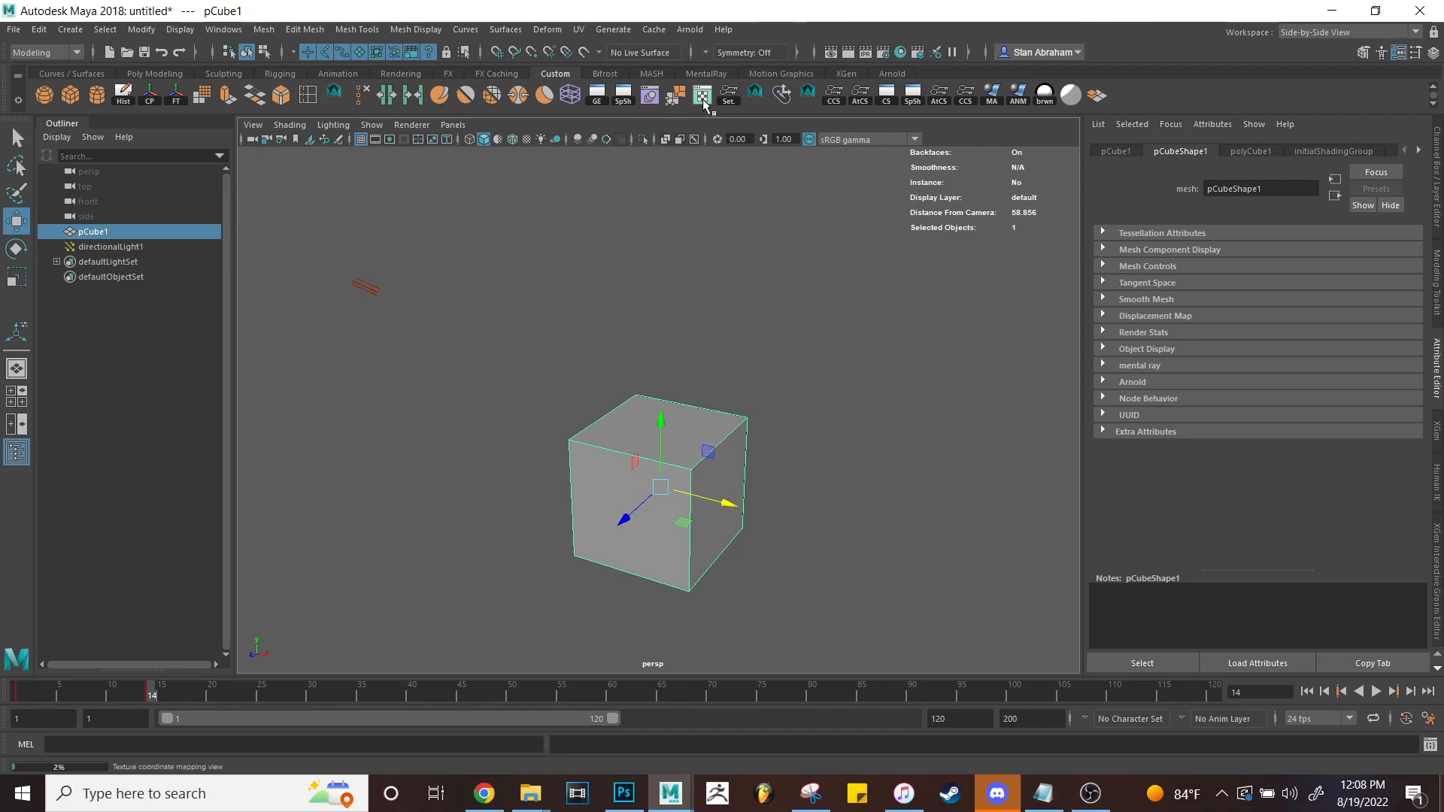
Open and dismiss the Mesh menu and workspace list, deselecting the cube.
{"action": "left_click", "coordinate": [263, 29]}
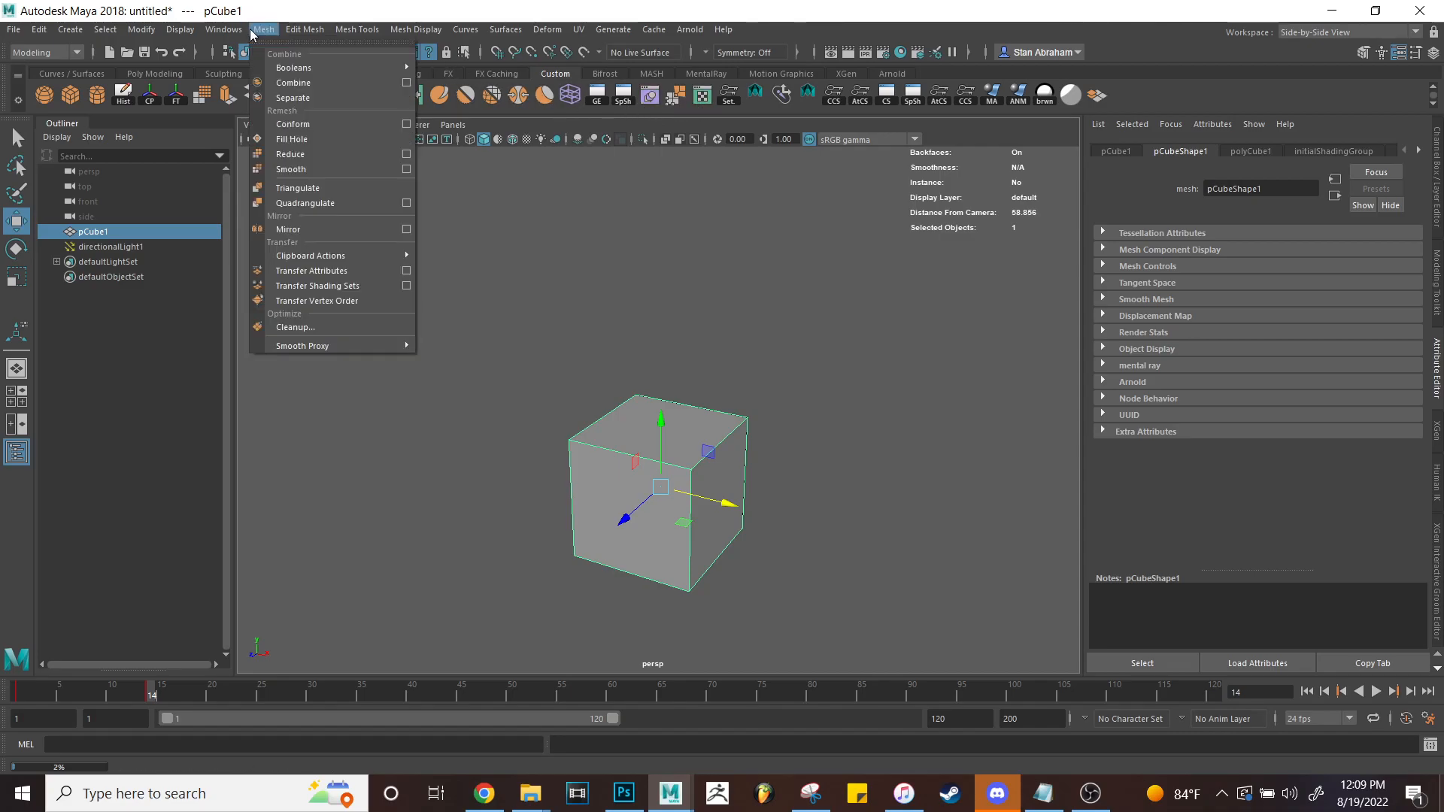
{"action": "left_click", "coordinate": [1212, 81]}
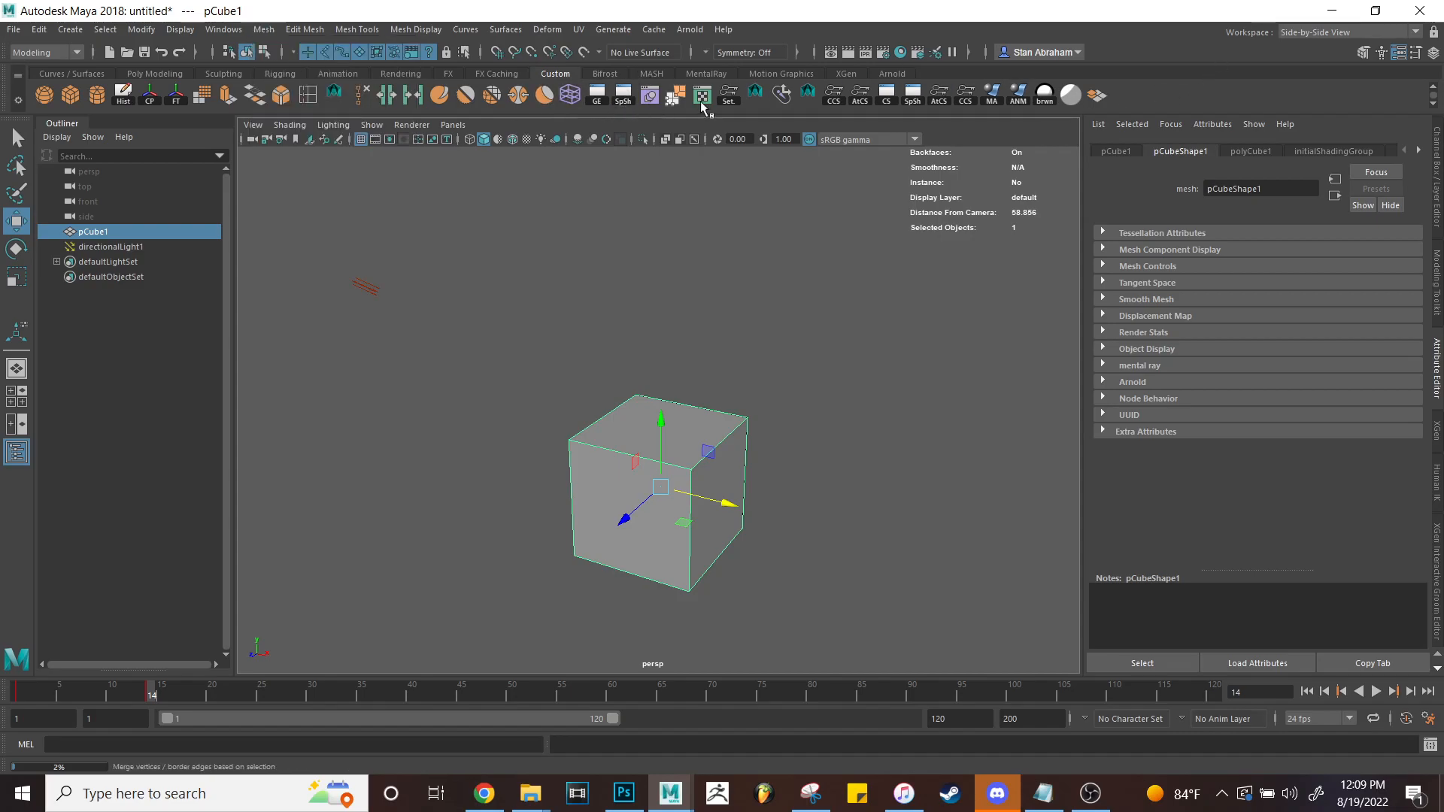
{"action": "left_click", "coordinate": [1289, 37]}
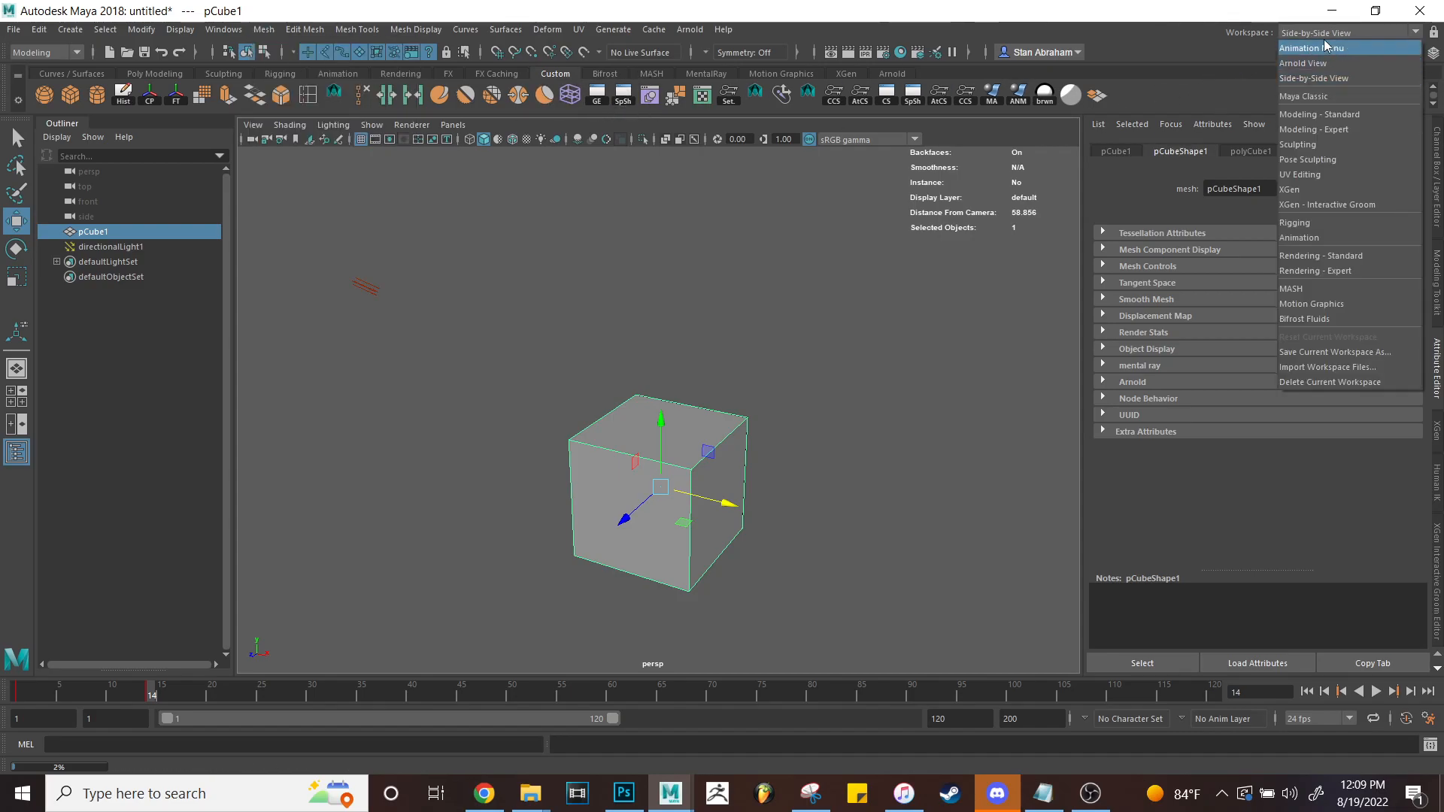
{"action": "left_click", "coordinate": [879, 316]}
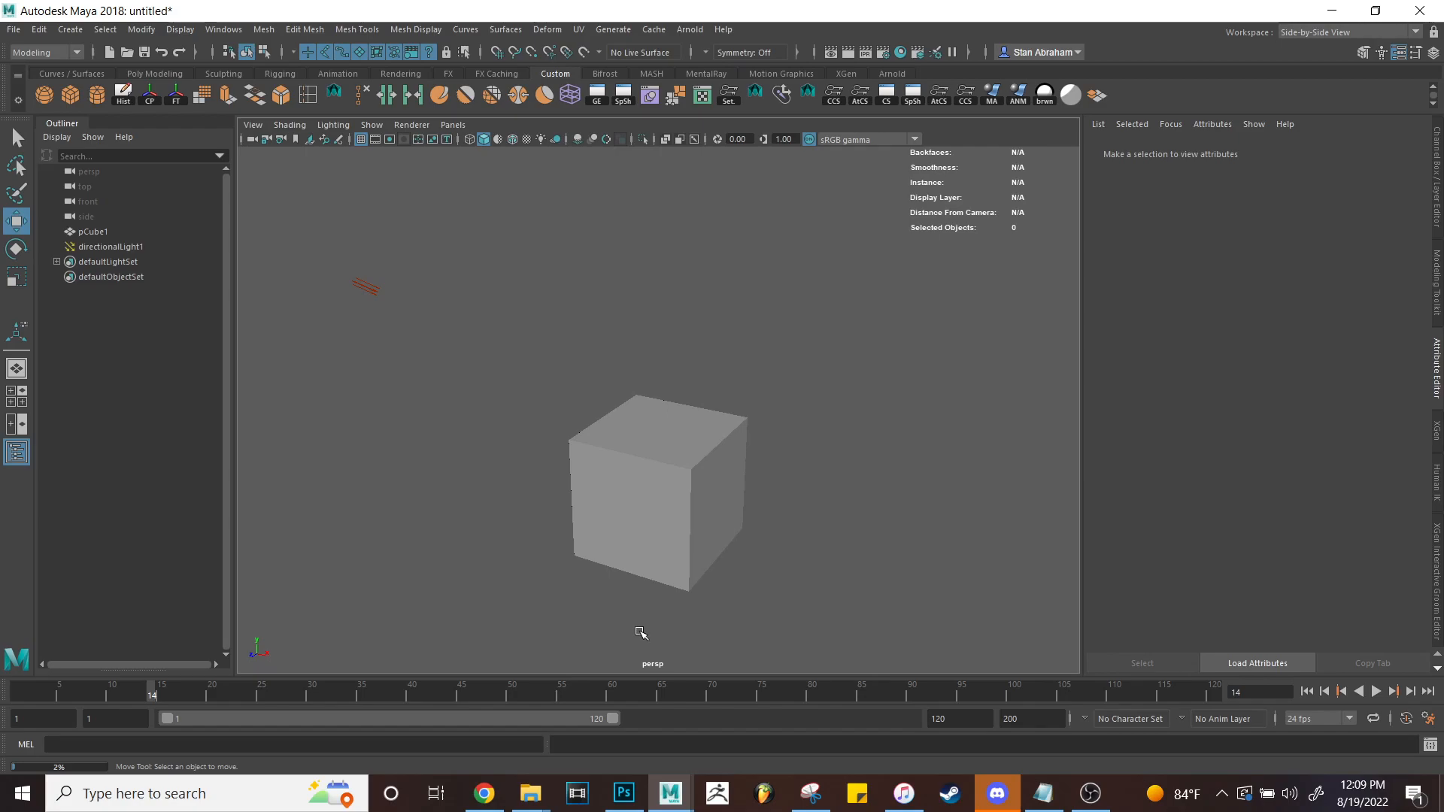
Switch to the Animation Menu workspace and select the cube.
{"action": "left_click", "coordinate": [1323, 32]}
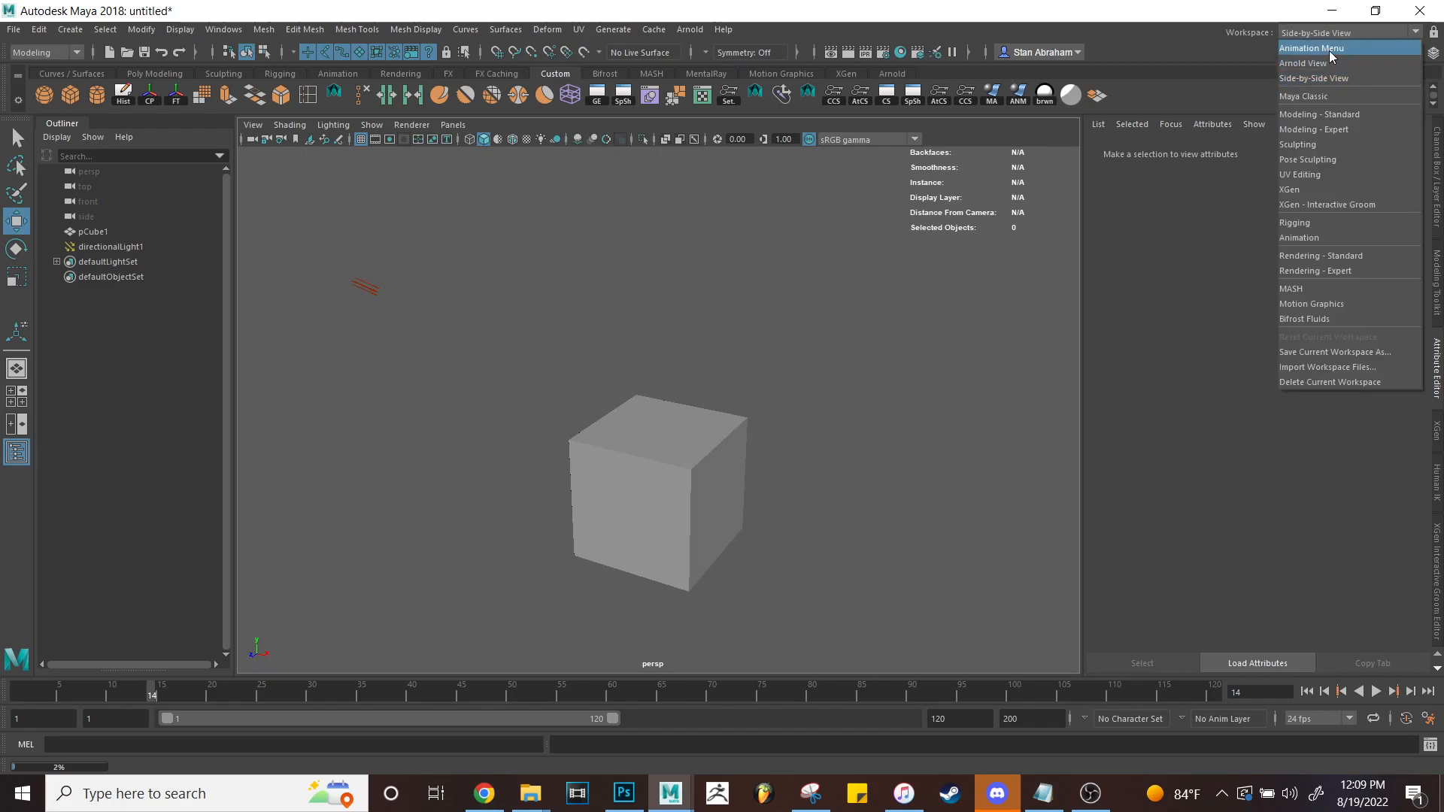
{"action": "left_click", "coordinate": [1329, 52]}
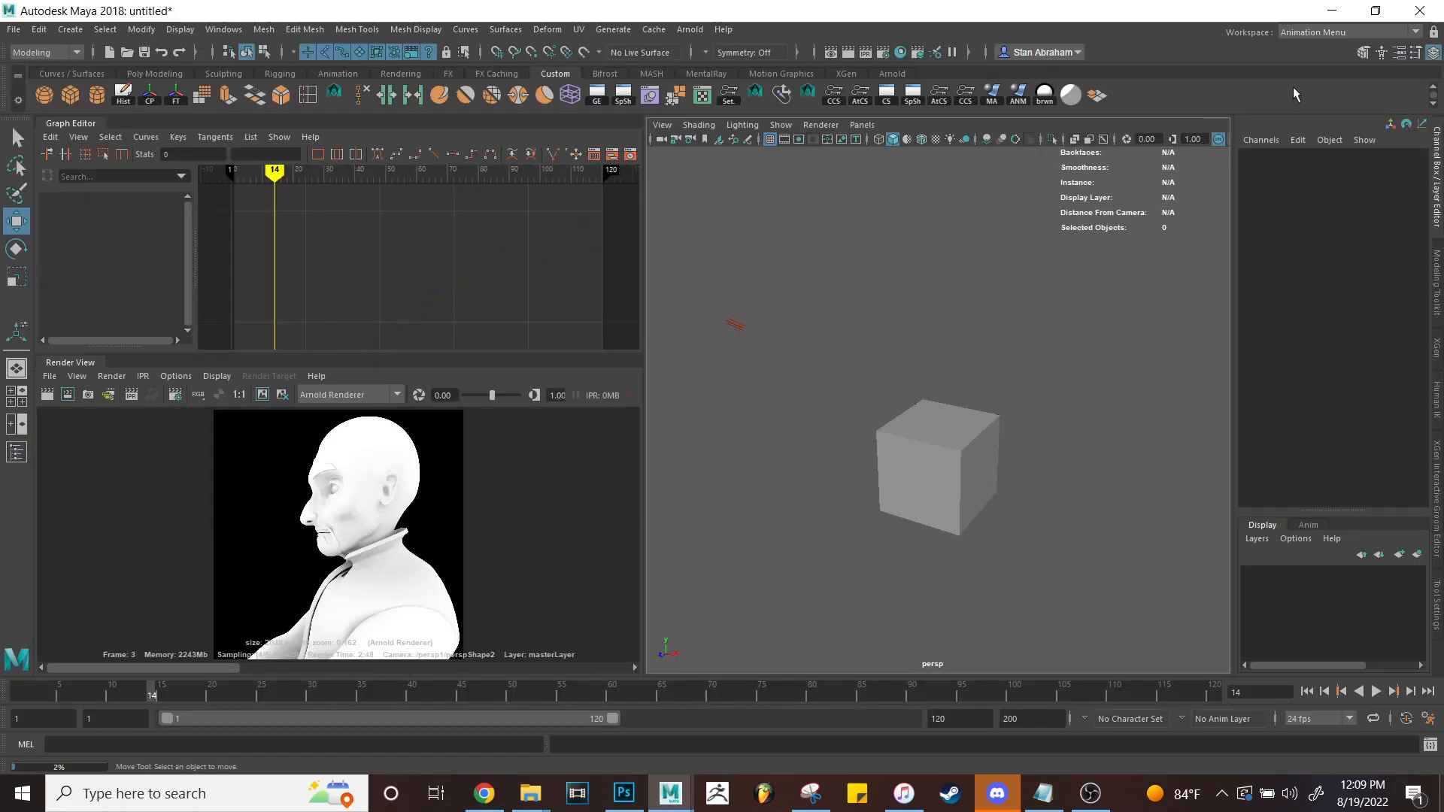
{"action": "left_click_drag", "start_coordinate": [819, 385], "coordinate": [1050, 513]}
{"action": "mouse_move", "coordinate": [950, 458]}
{"action": "right_mouse_down"}
{"action": "mouse_move", "coordinate": [1053, 451]}
{"action": "mouse_move", "coordinate": [1090, 429]}
{"action": "right_mouse_up"}
Switch to the Arnold View workspace, render the cube in the Arnold RenderView, and deselect it.
{"action": "left_click", "coordinate": [1320, 32]}
{"action": "left_click", "coordinate": [1324, 63]}
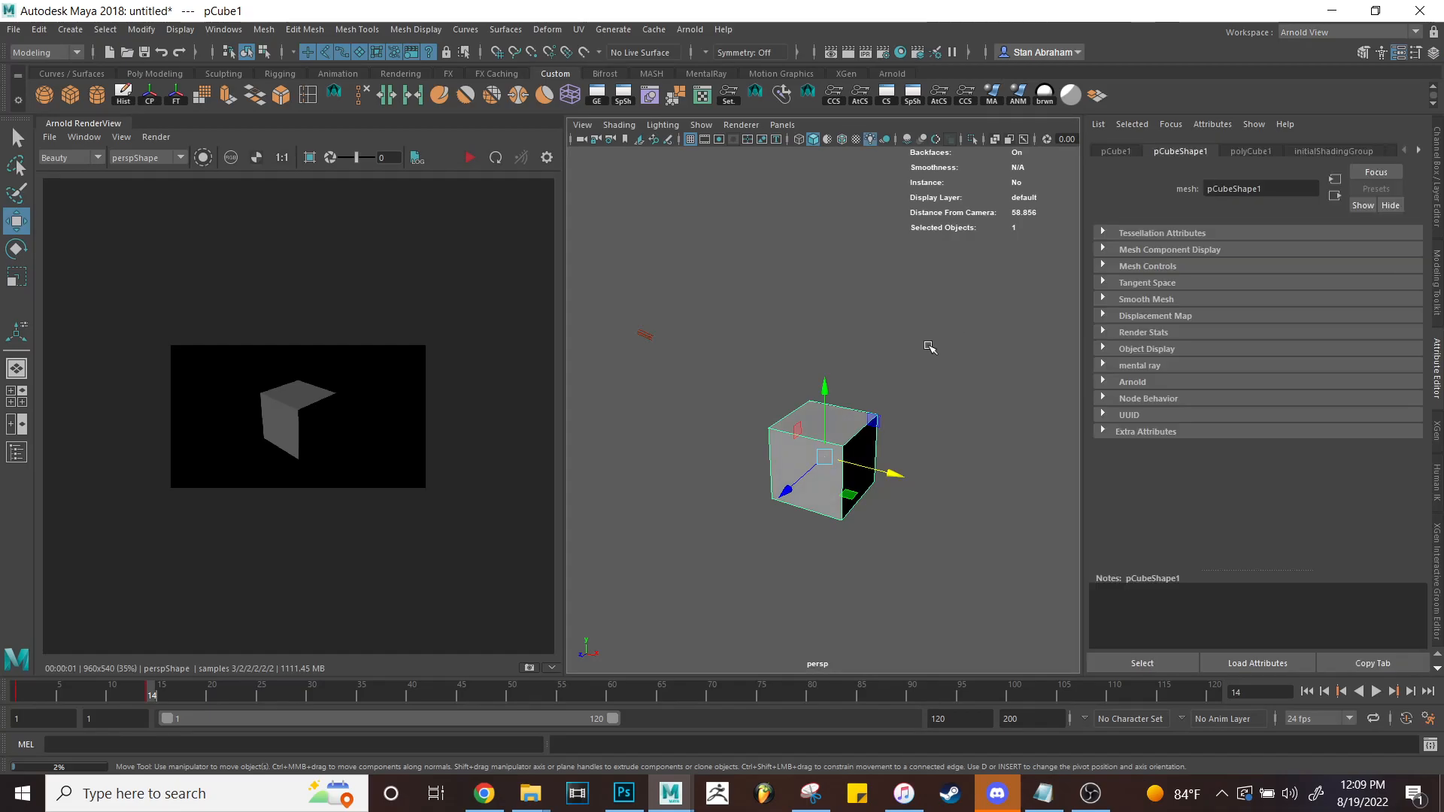
{"action": "left_click", "coordinate": [469, 158]}
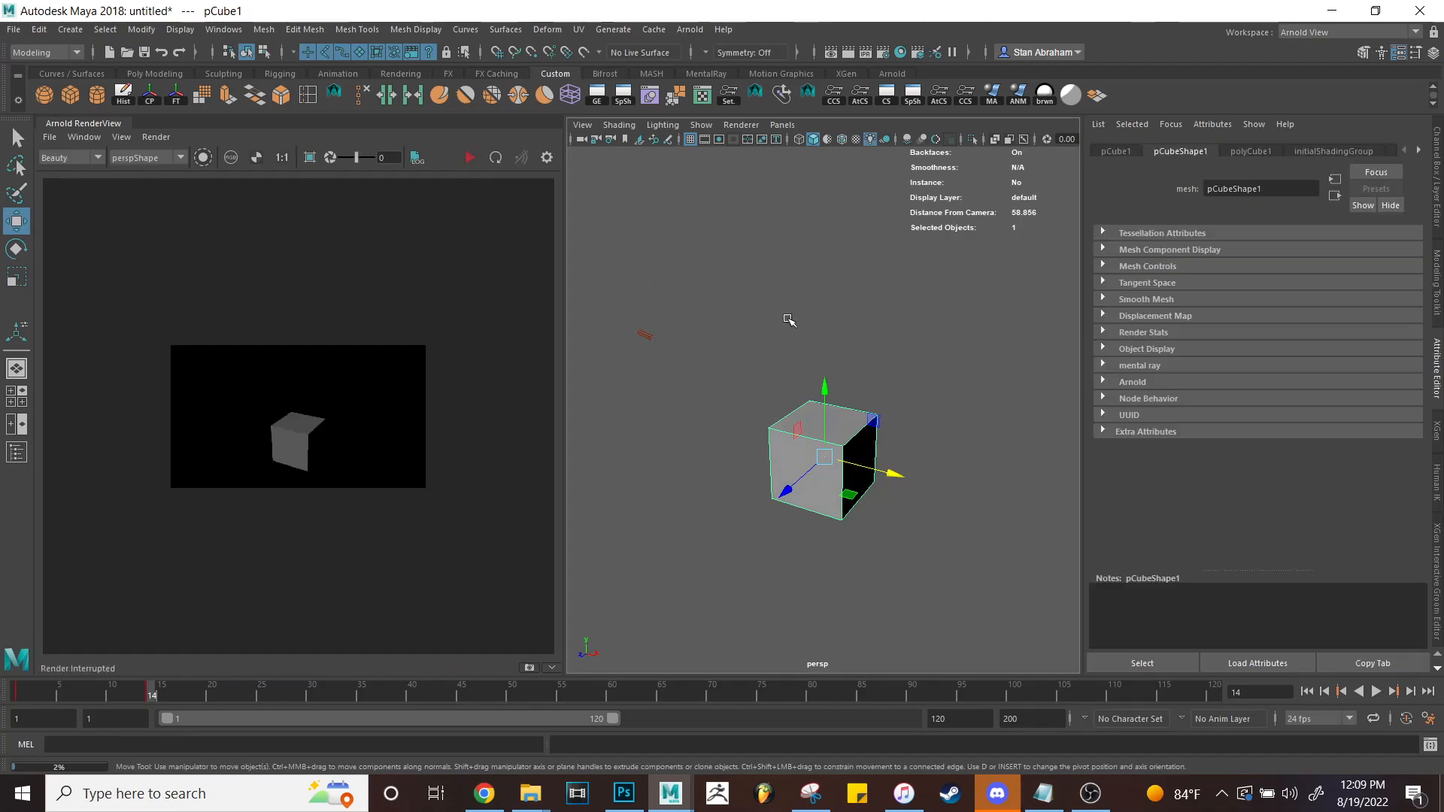
{"action": "left_click", "coordinate": [777, 318]}
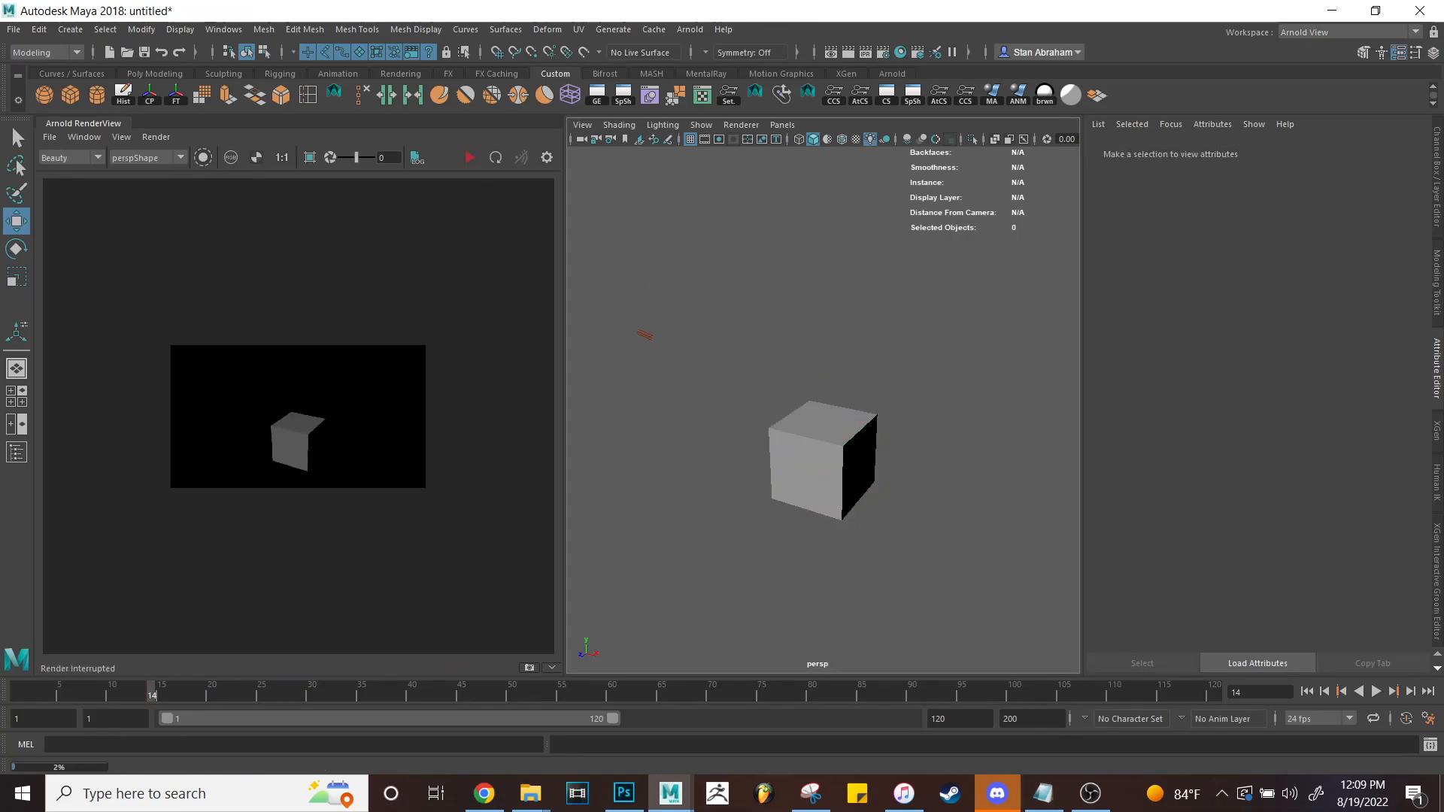